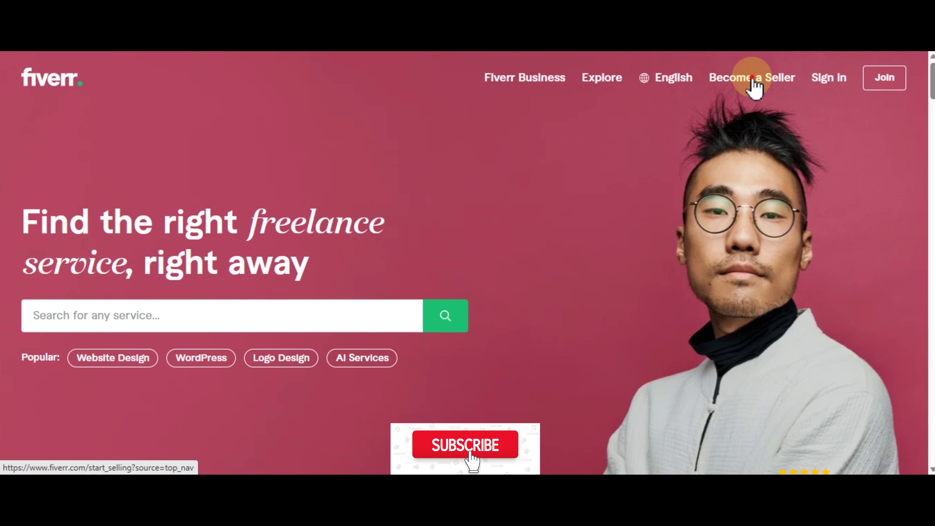
# - Go to the Become a Seller page and start seller sign-up
pyautogui.click(753, 79)
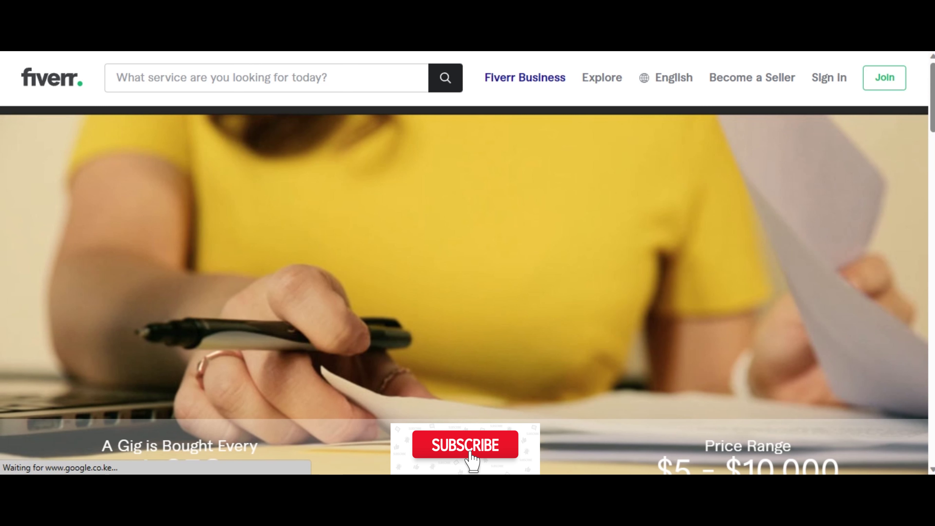
pyautogui.scroll(-5, 468, 258)
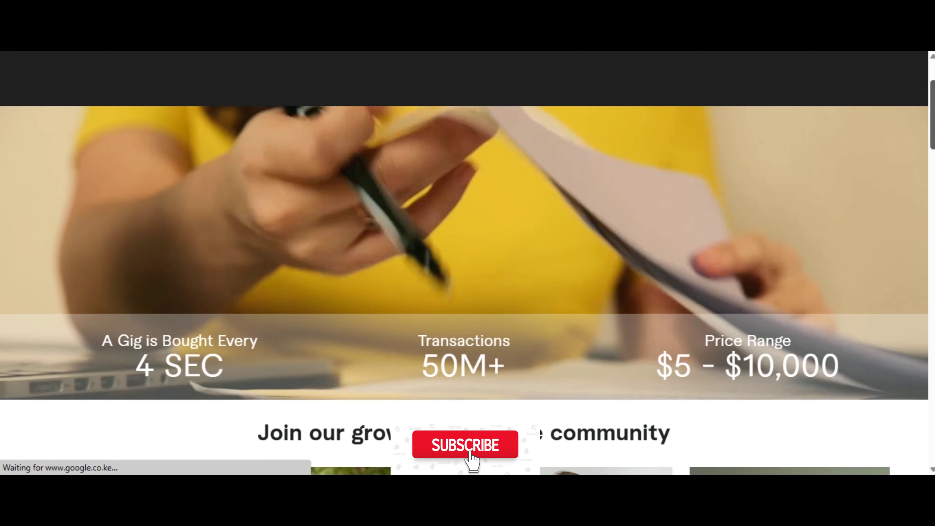
pyautogui.scroll(-5, 468, 258)
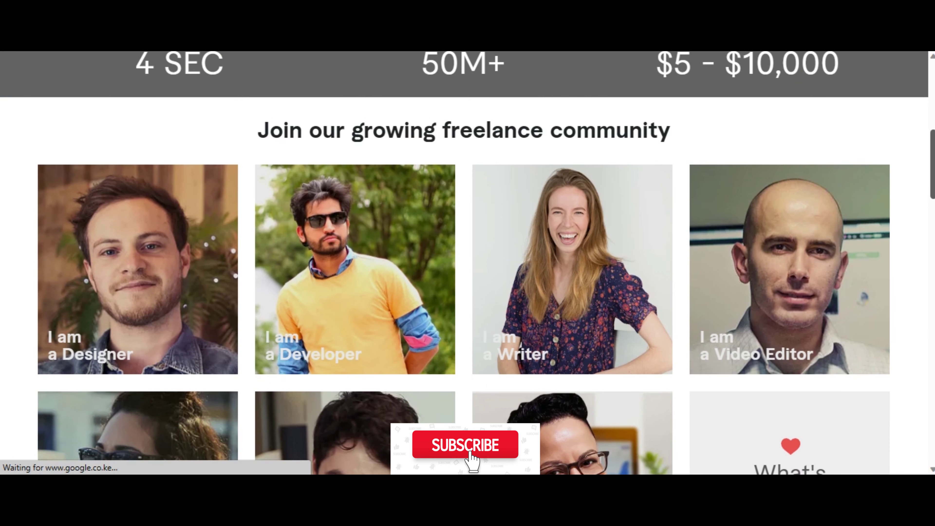
pyautogui.scroll(-1, 468, 258)
pyautogui.scroll(-8, 468, 263)
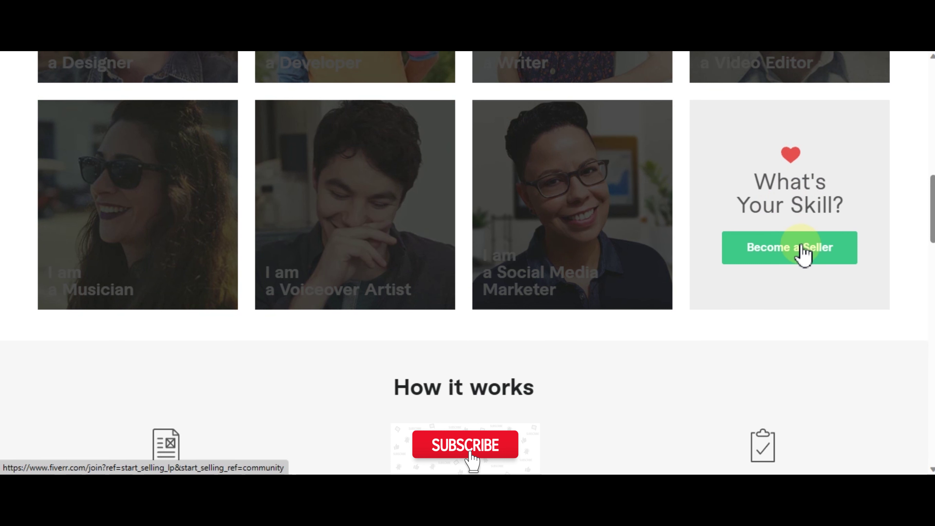
pyautogui.click(792, 250)
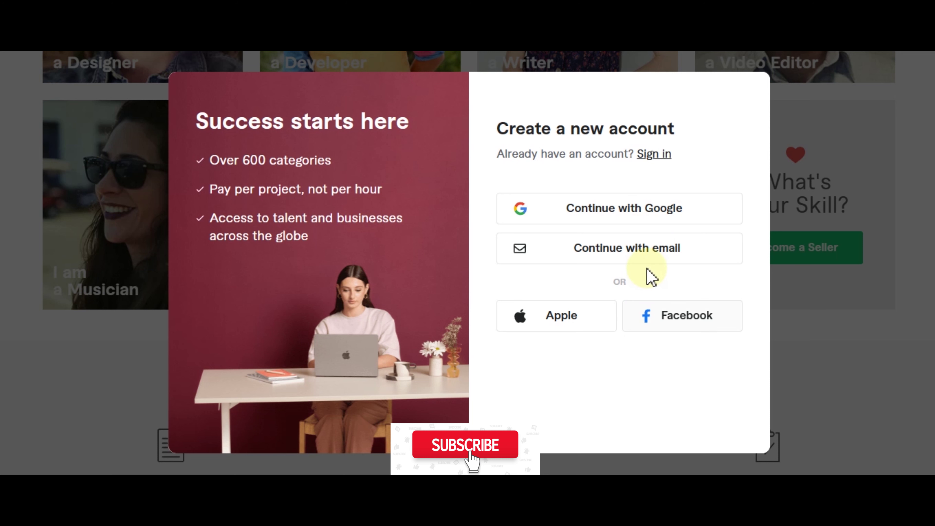
# - Continue creating the account and submit the chosen username
pyautogui.click(580, 213)
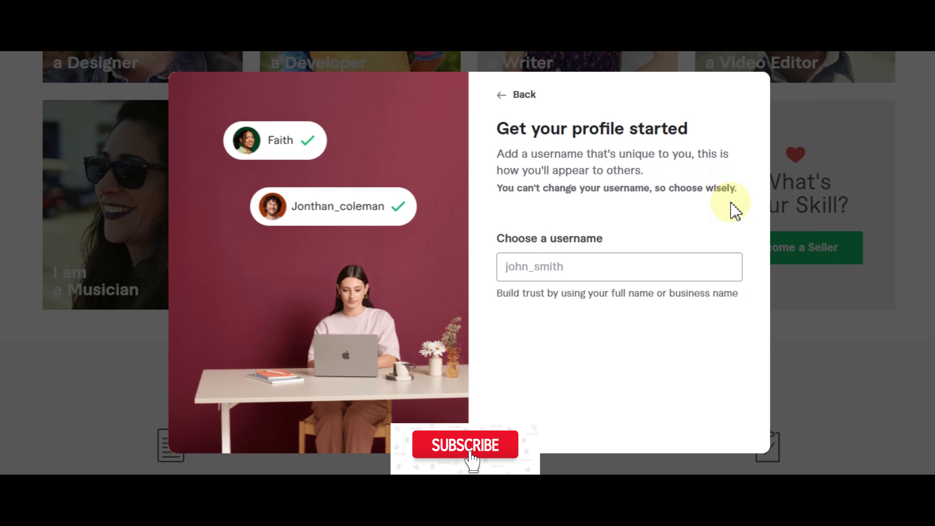
pyautogui.write('NetaiWilson')
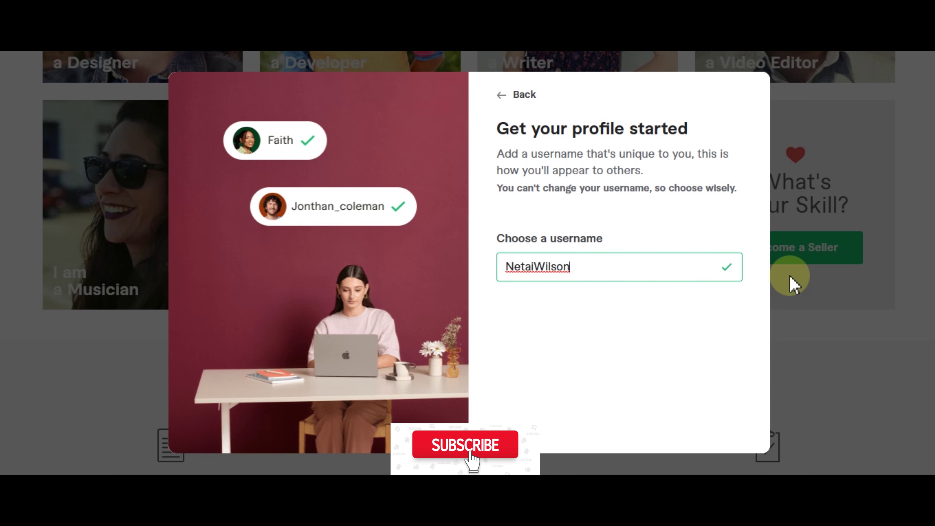
pyautogui.press('Return')
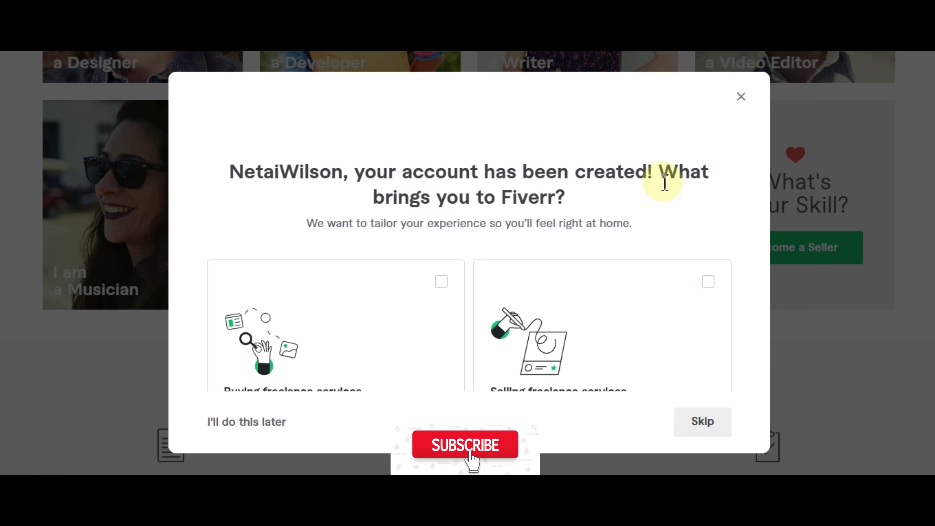
# - Answer that you joined Fiverr to sell freelance services
pyautogui.click(668, 137)
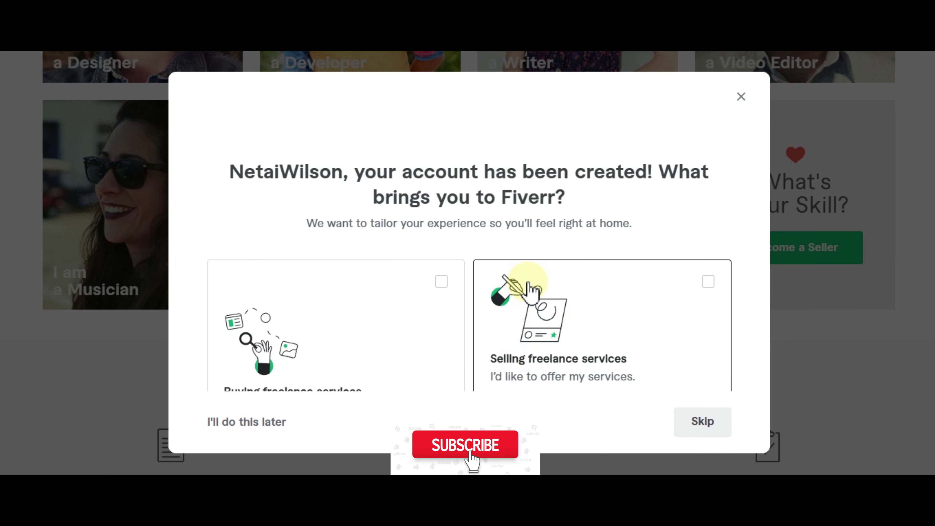
pyautogui.click(612, 307)
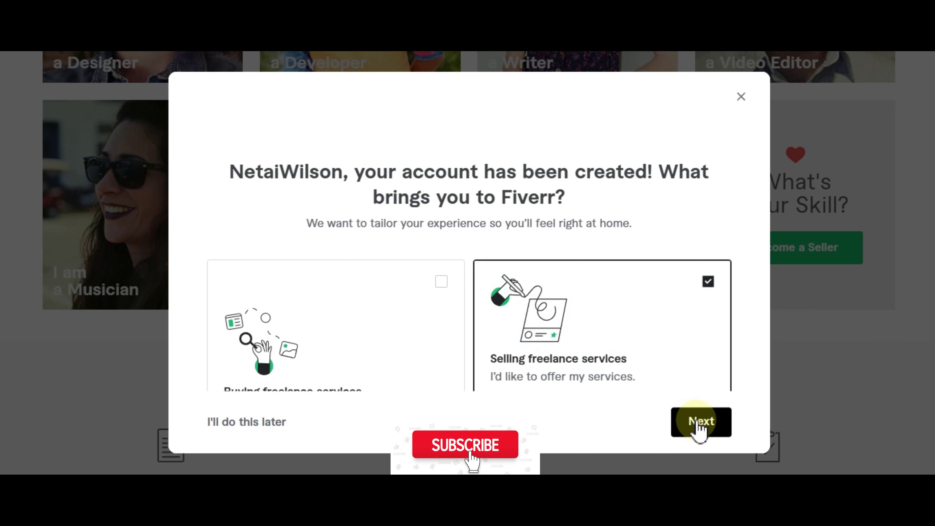
pyautogui.click(712, 422)
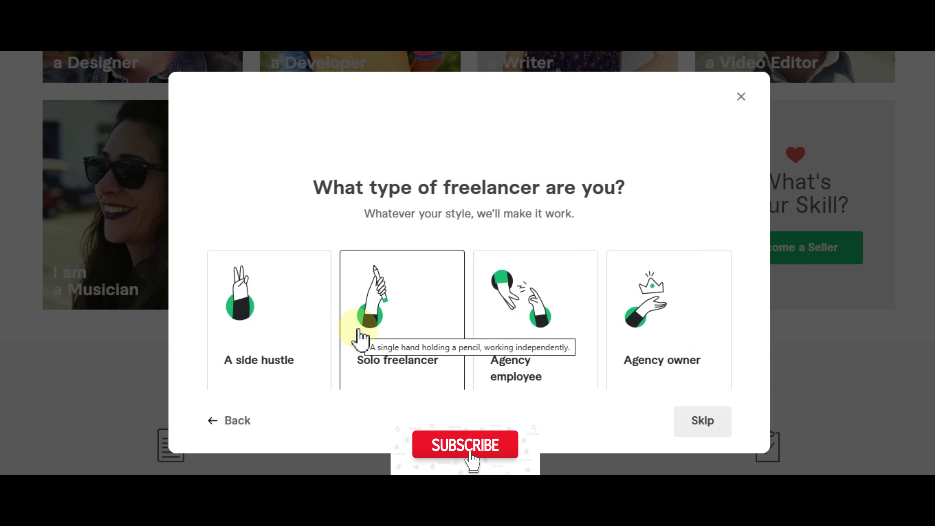
# - Choose 'Solo freelancer' and 'I'm just getting started', then finish onboarding
pyautogui.click(400, 311)
pyautogui.click(705, 418)
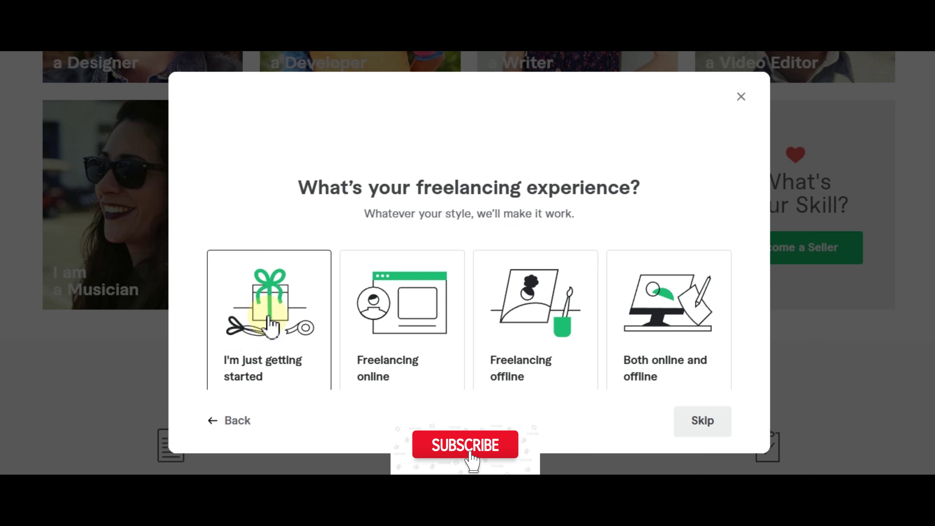
pyautogui.click(272, 326)
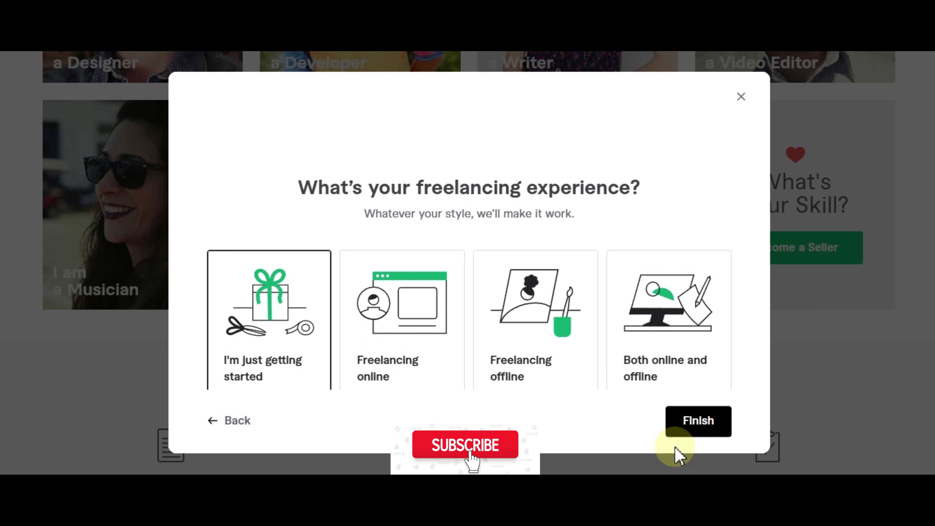
pyautogui.click(724, 430)
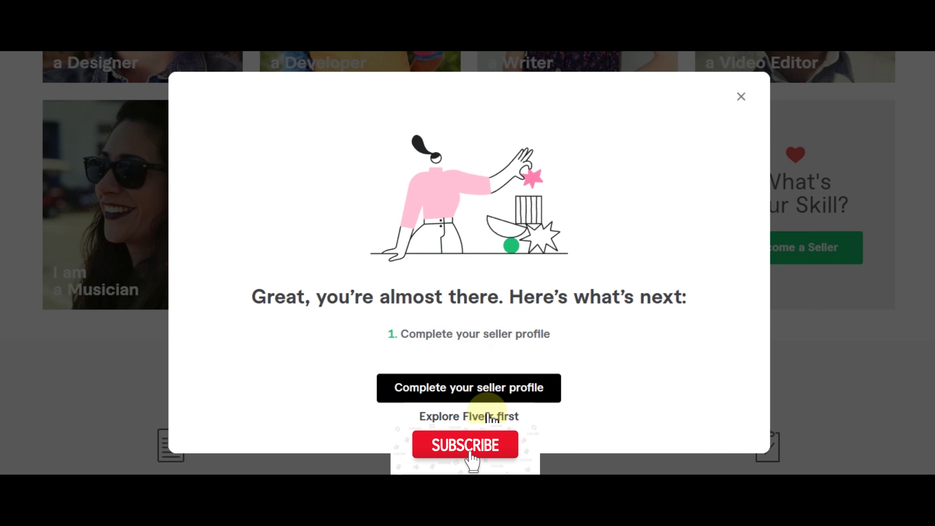
# - Open the seller profile, dismiss the tip, and save a new display name
pyautogui.click(486, 388)
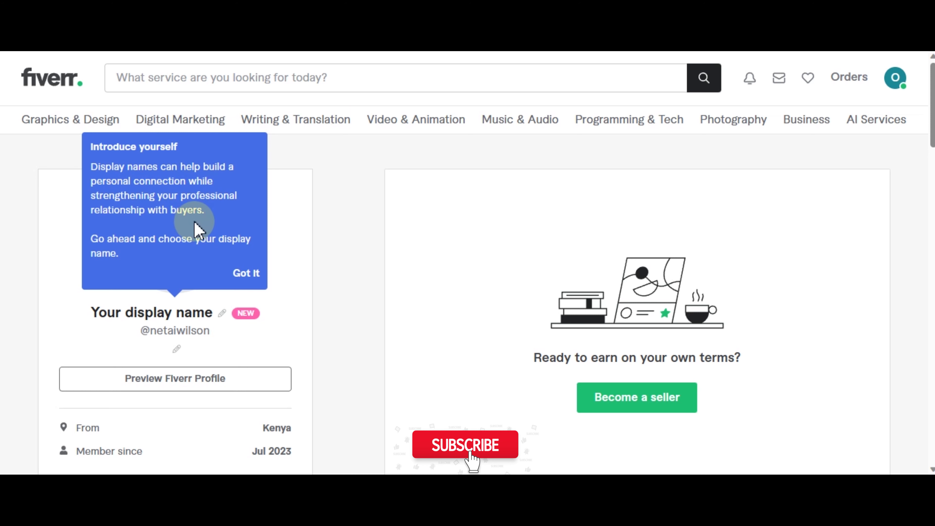
pyautogui.click(247, 273)
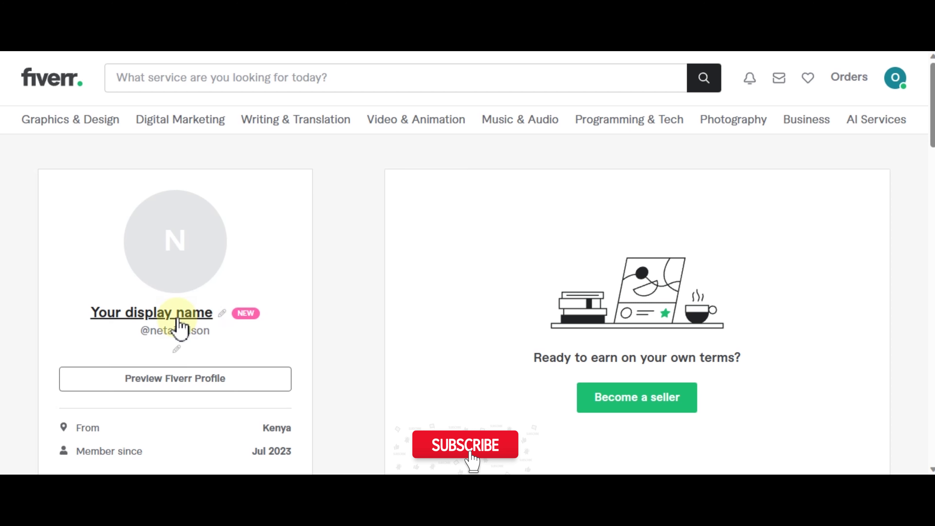
pyautogui.click(188, 314)
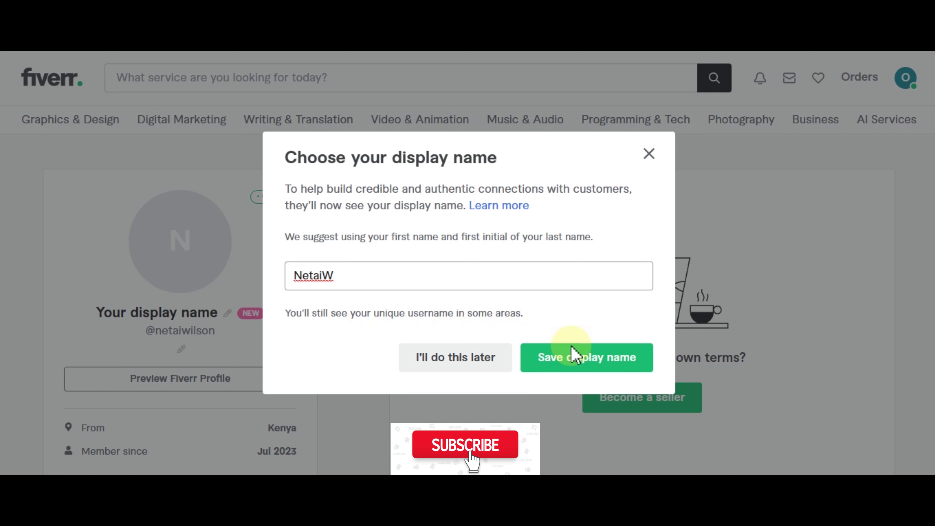
pyautogui.click(572, 369)
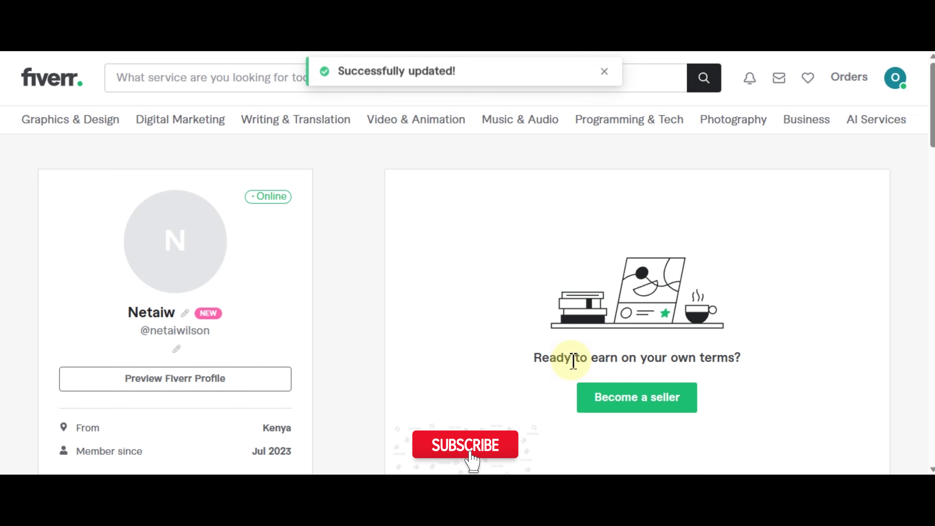
pyautogui.scroll(-5, 756, 314)
pyautogui.scroll(4, 488, 263)
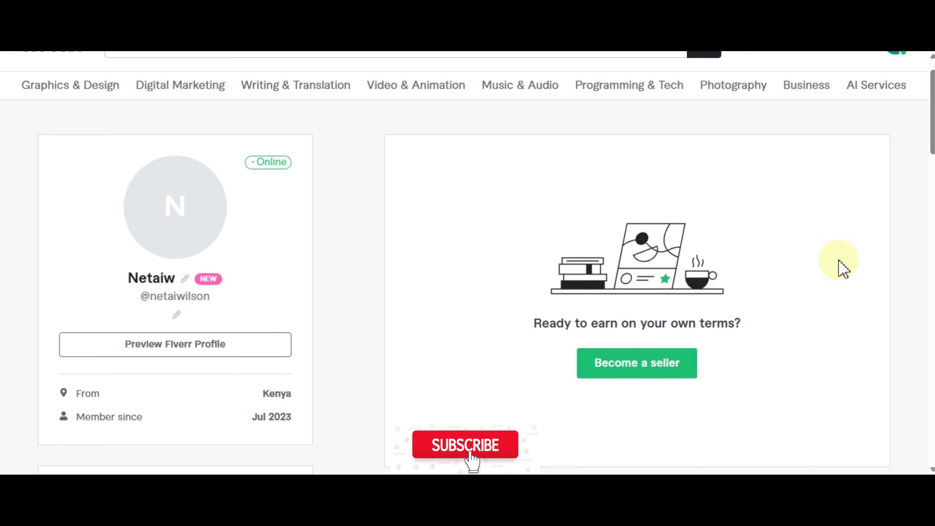
# - Continue through the seller intro, profile tips and things-to-avoid pages to Personal Info
pyautogui.click(663, 355)
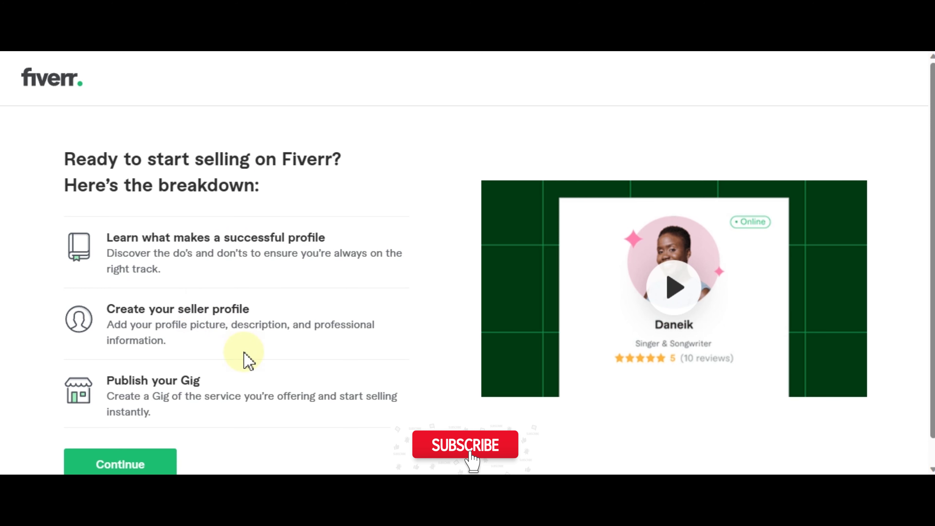
pyautogui.click(146, 465)
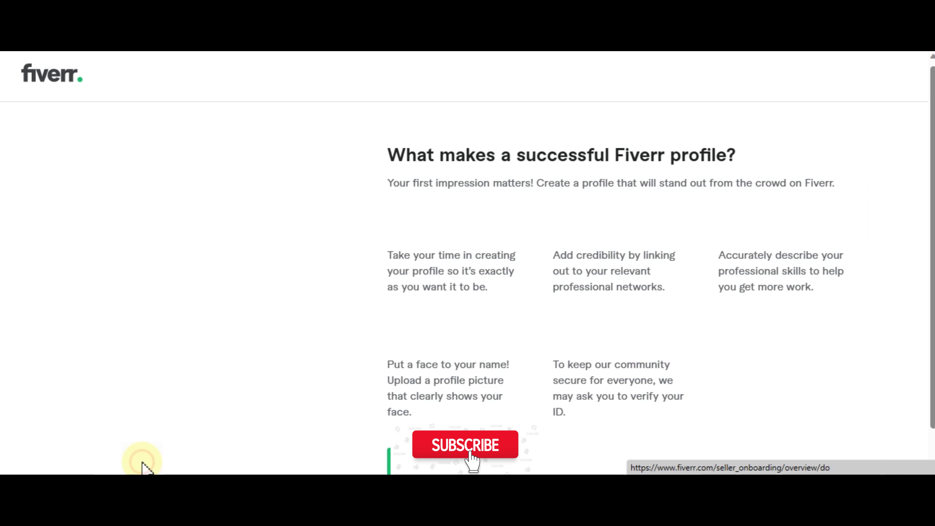
pyautogui.moveTo(932, 140); pyautogui.dragTo(933, 173)
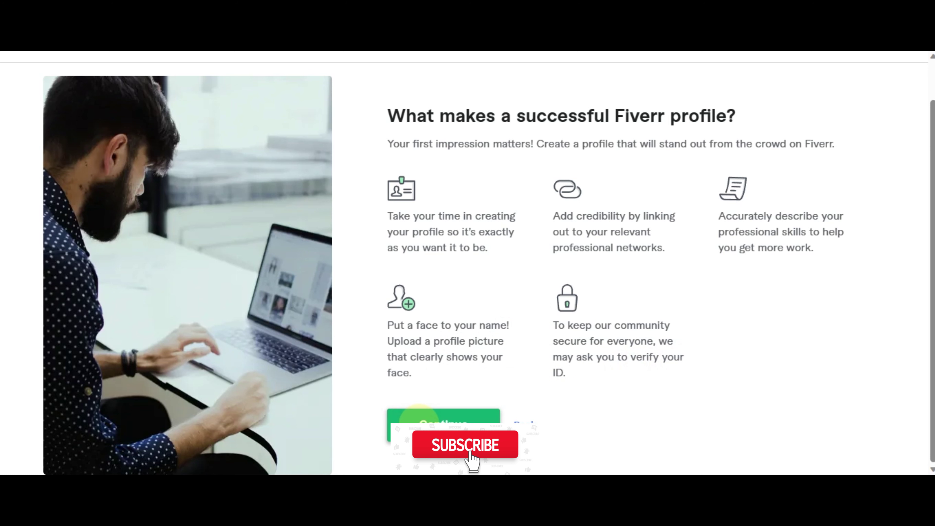
pyautogui.click(419, 422)
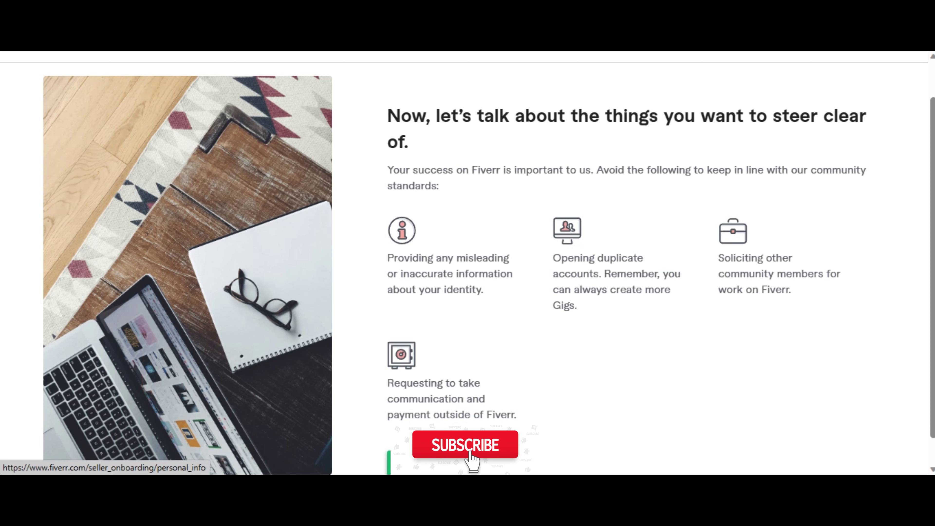
pyautogui.click(413, 464)
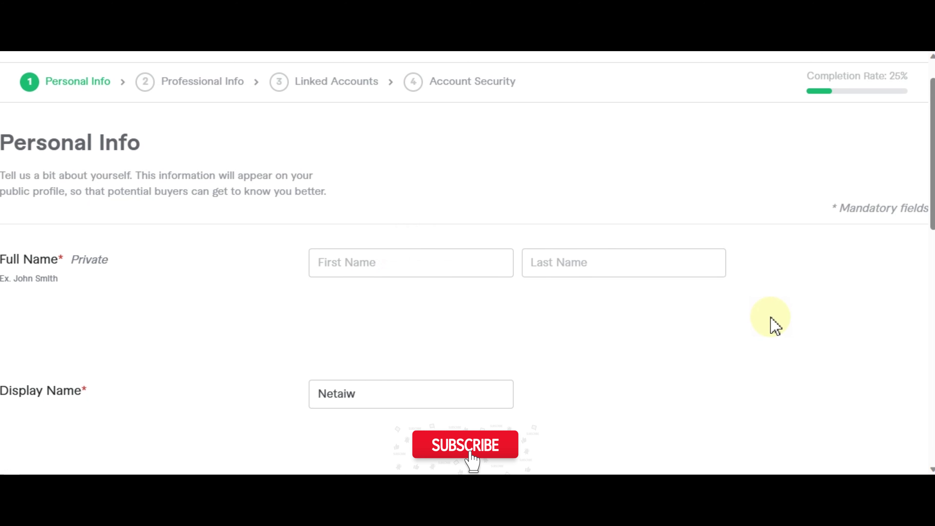
# - Scroll down the Personal Info form into the empty Description box
pyautogui.scroll(-10, 396, 115)
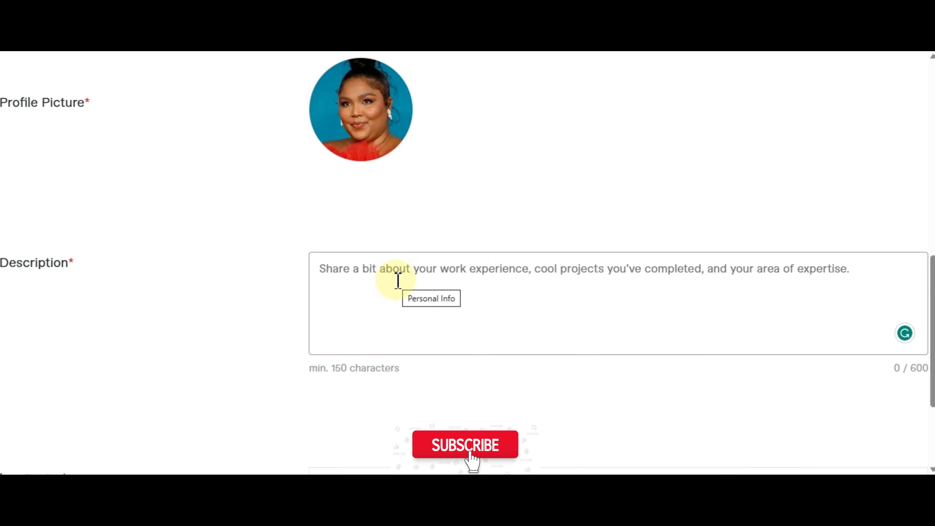
pyautogui.click(436, 302)
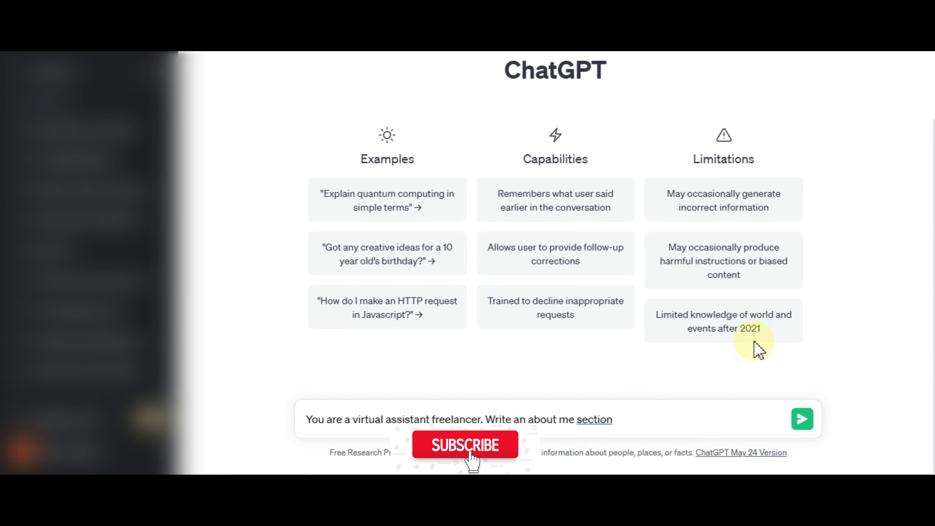
# - Ask ChatGPT for an about-me text for a Fiverr virtual assistant profile
pyautogui.write('f')
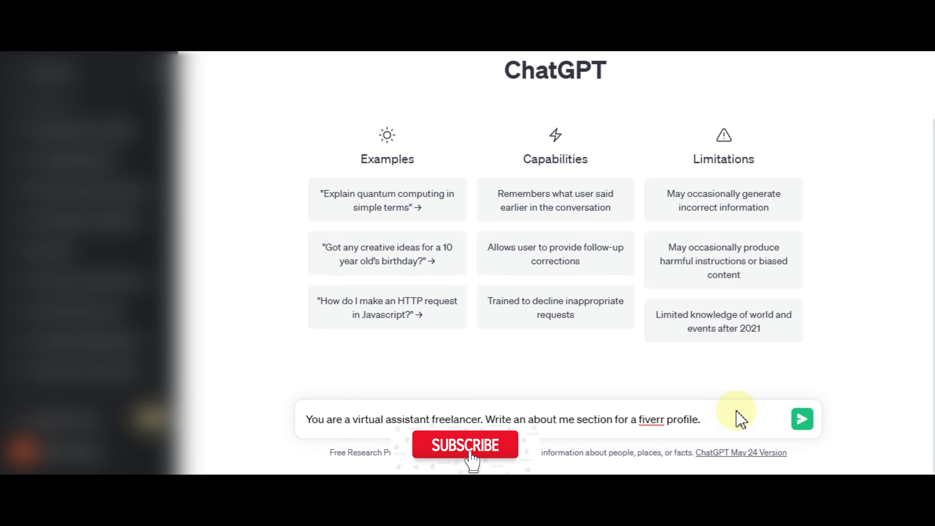
pyautogui.press('Return')
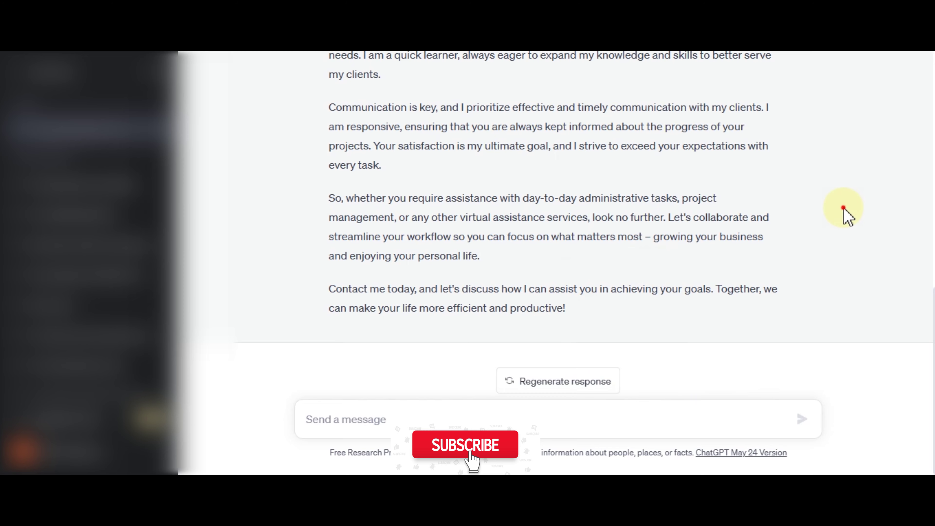
pyautogui.scroll(10, 848, 216)
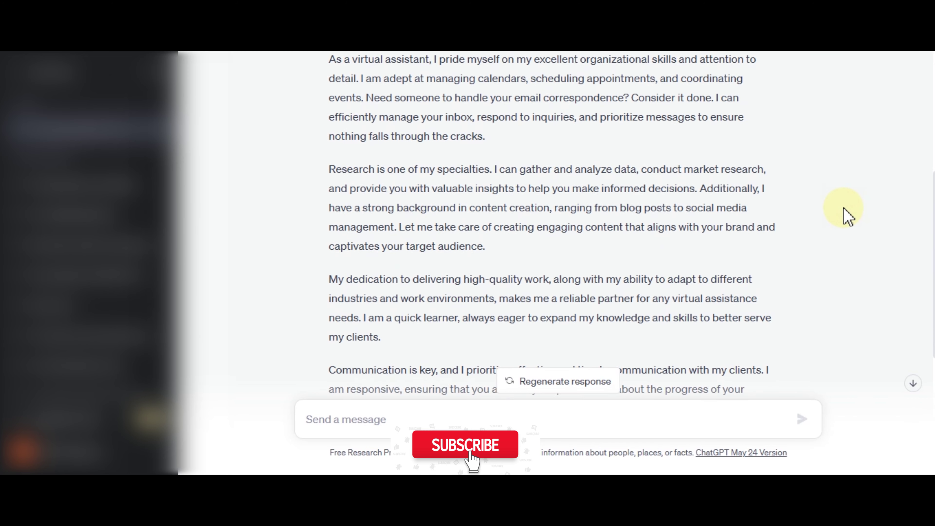
pyautogui.scroll(5, 848, 216)
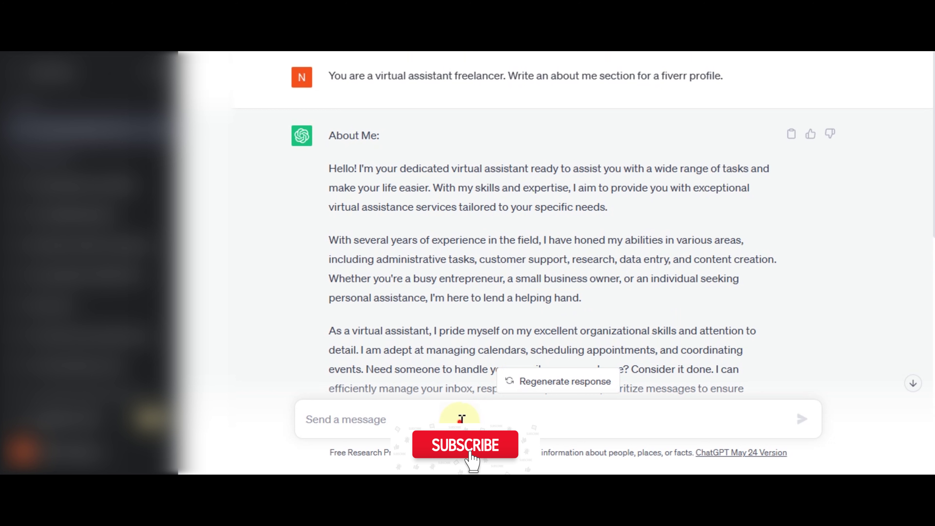
# - Ask ChatGPT to make it 400 characters and copy the shortened reply
pyautogui.write('Make it 400 characters')
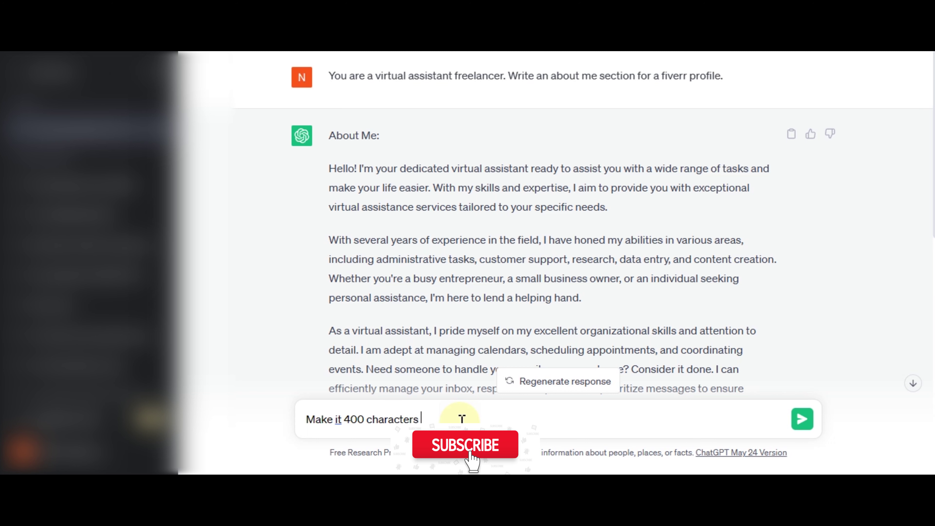
pyautogui.press('Return')
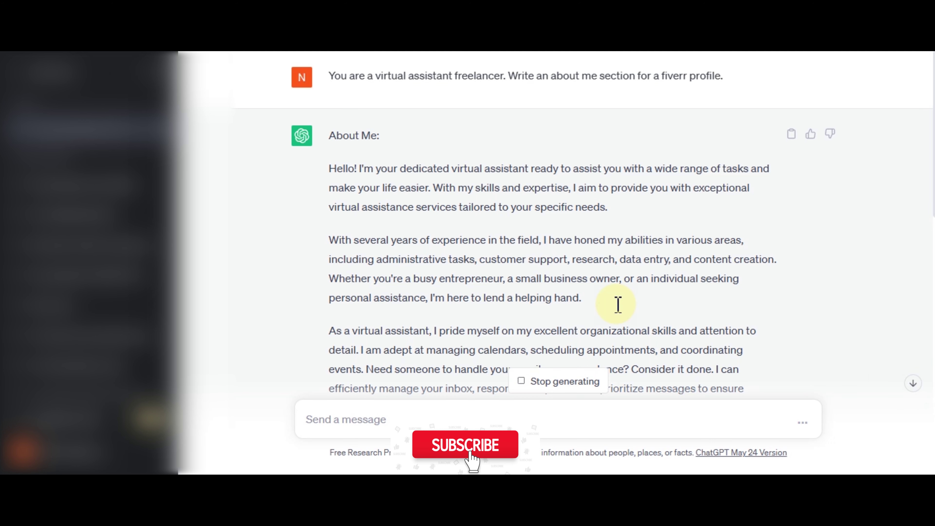
pyautogui.scroll(-10, 604, 301)
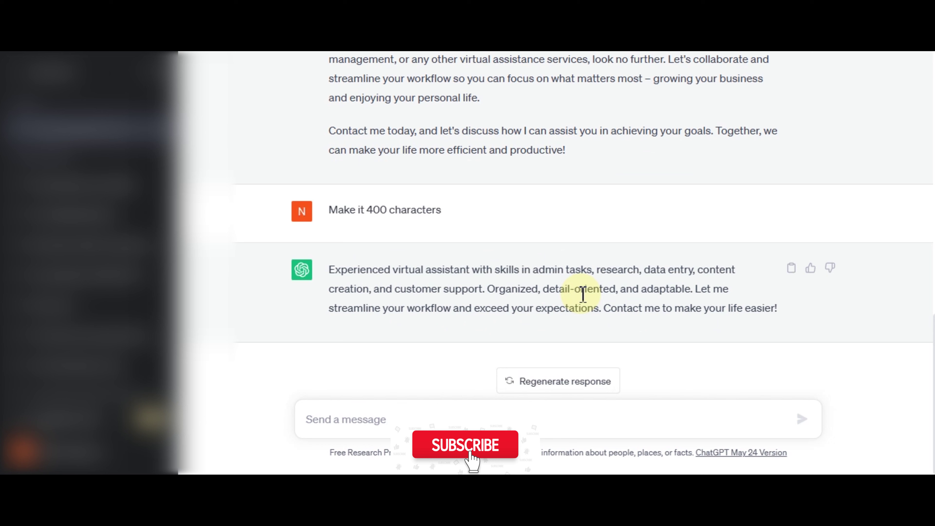
pyautogui.tripleClick(580, 294)
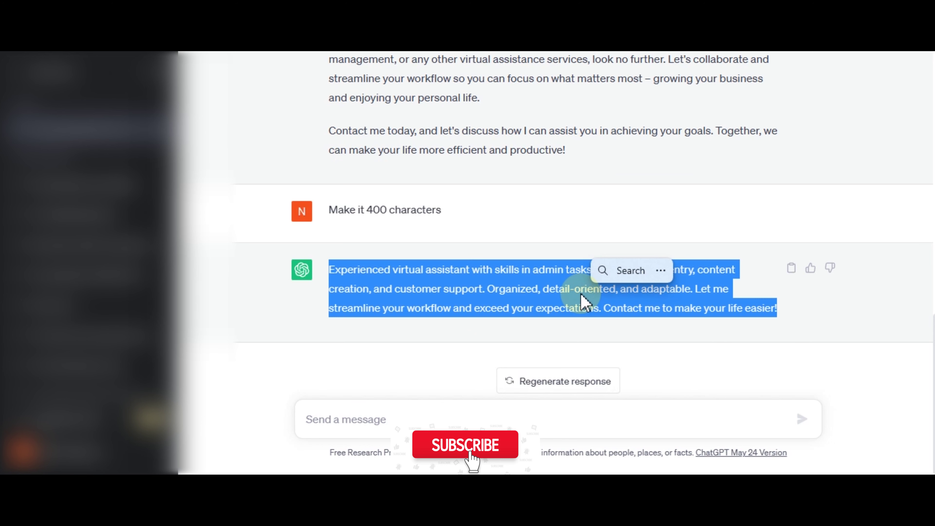
pyautogui.rightClick(584, 306)
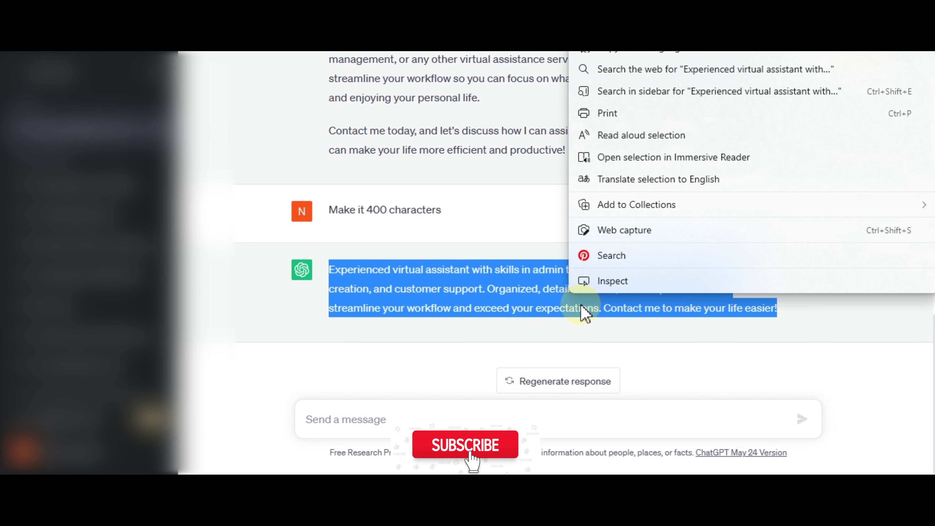
pyautogui.tripleClick(541, 308)
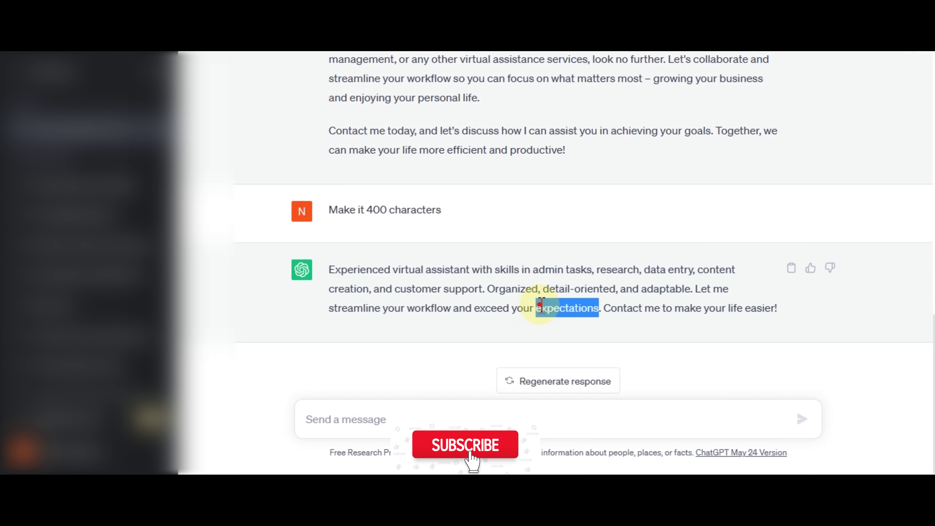
pyautogui.hotkey('ctrl', 'c')
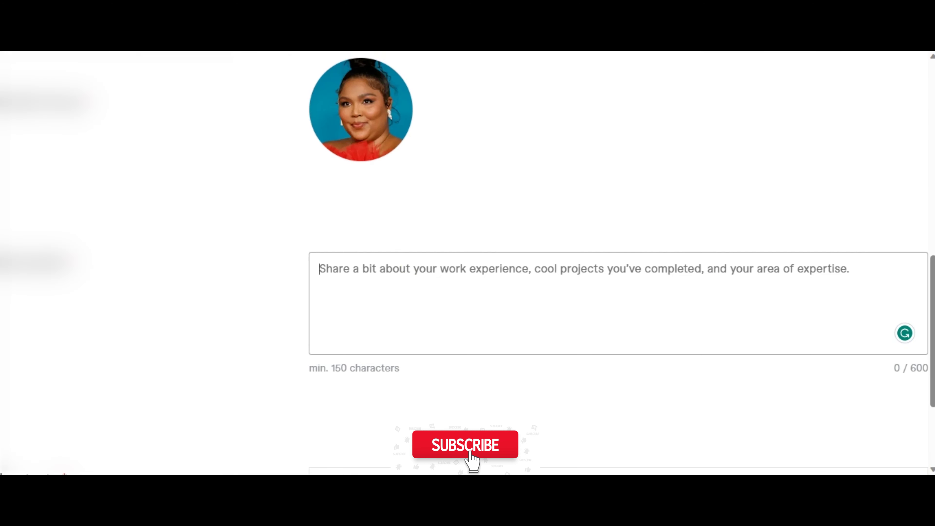
# - Paste the ChatGPT virtual assistant bio into Description, reaching 266 / 600 characters
pyautogui.click(419, 262)
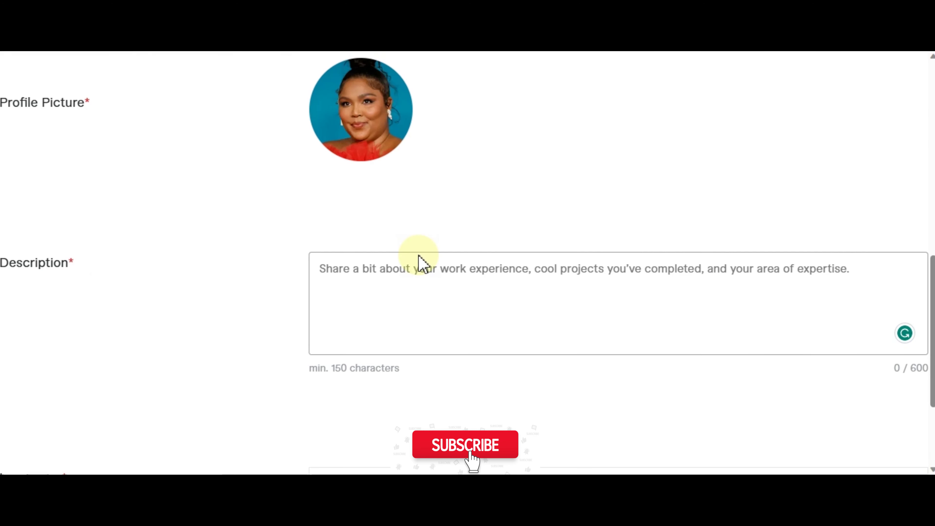
pyautogui.hotkey('ctrl', 'v')
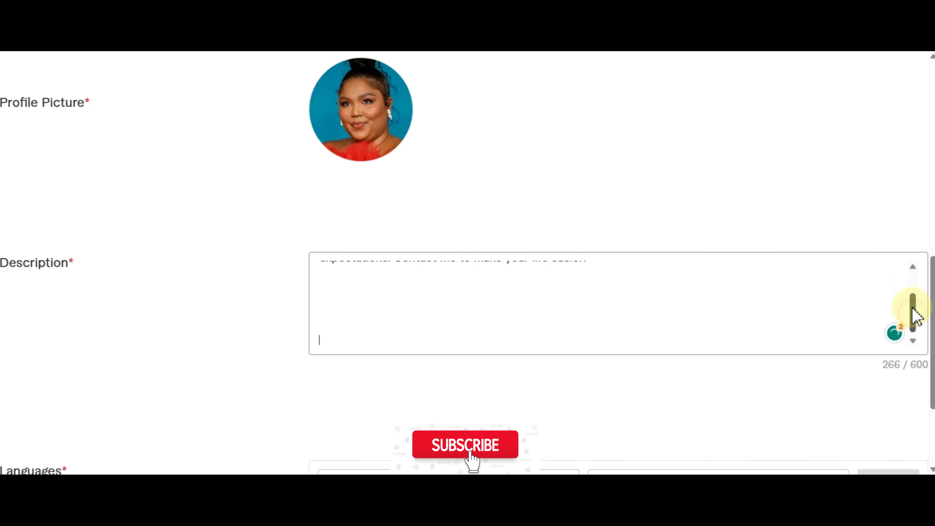
pyautogui.moveTo(916, 316); pyautogui.dragTo(916, 293)
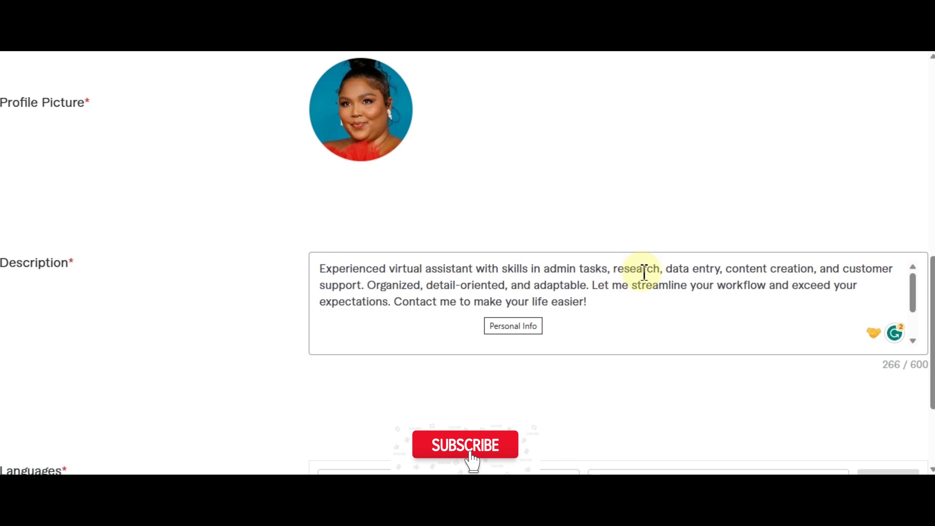
pyautogui.scroll(-3, 468, 263)
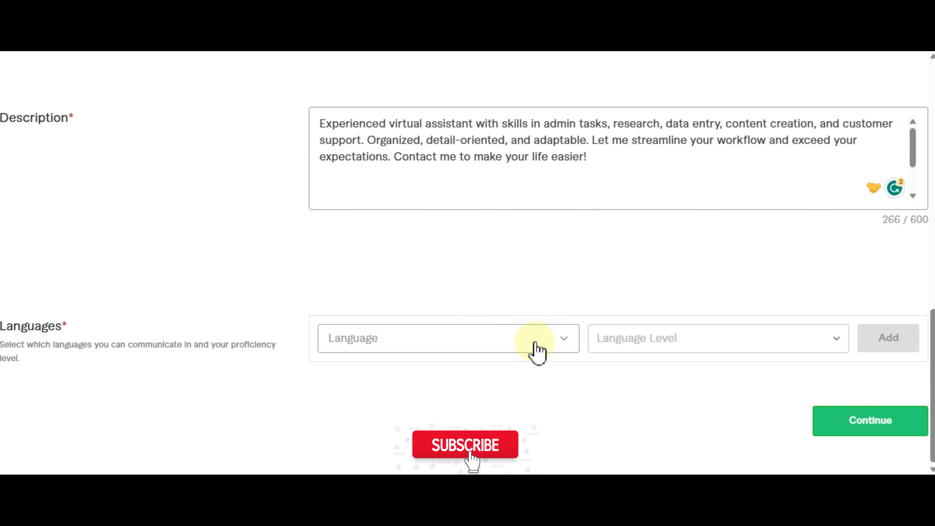
# - Add English at Native/Bilingual level to the profile's Languages list
pyautogui.click(536, 344)
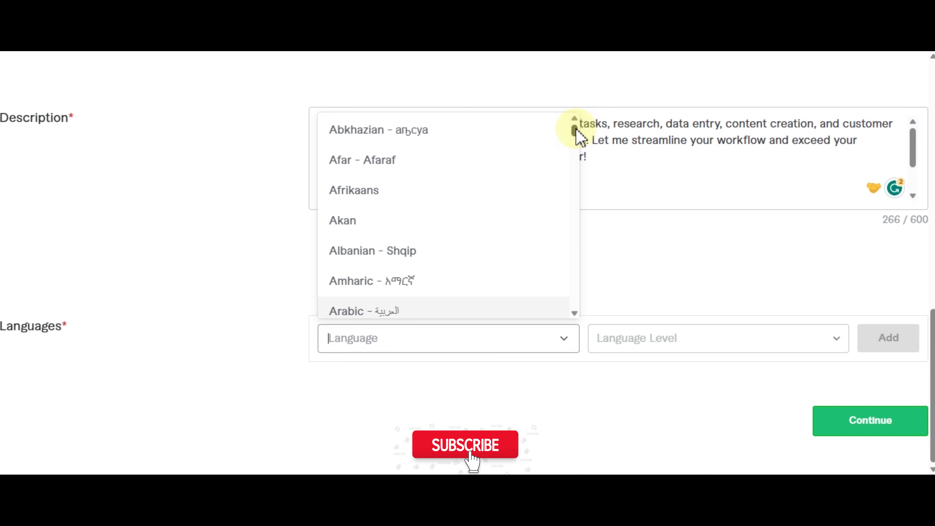
pyautogui.moveTo(575, 130); pyautogui.dragTo(579, 166)
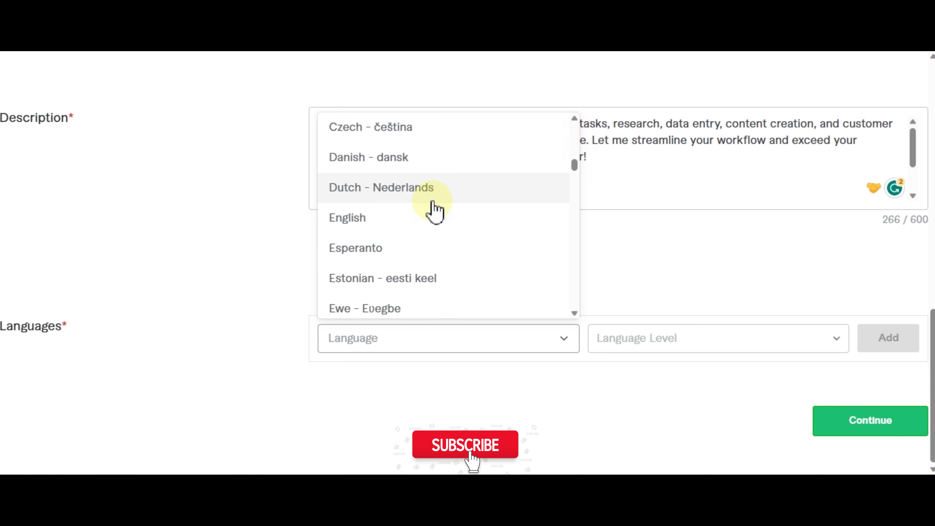
pyautogui.click(424, 217)
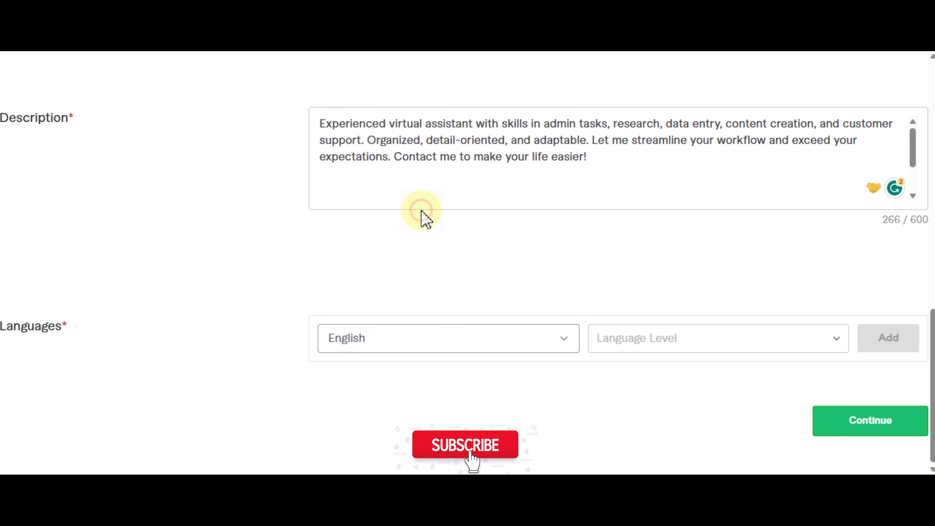
pyautogui.click(727, 337)
pyautogui.click(687, 303)
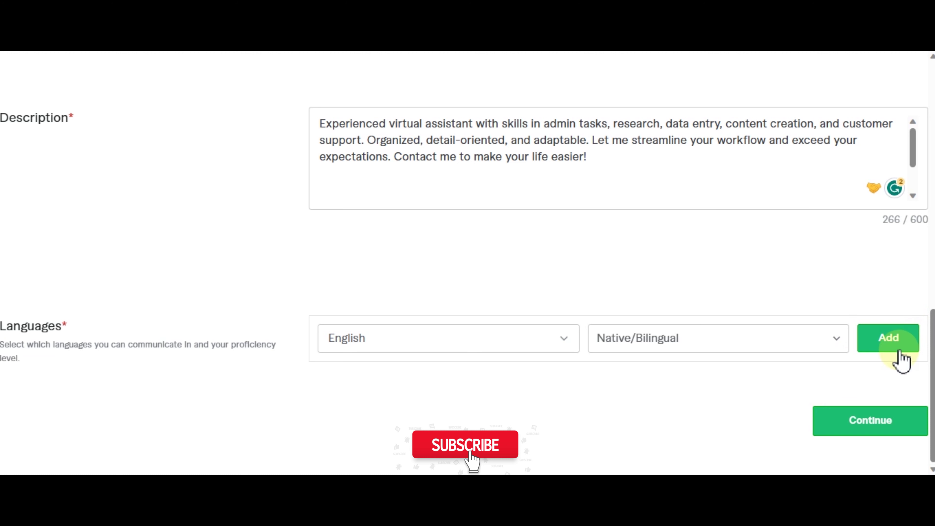
pyautogui.click(879, 348)
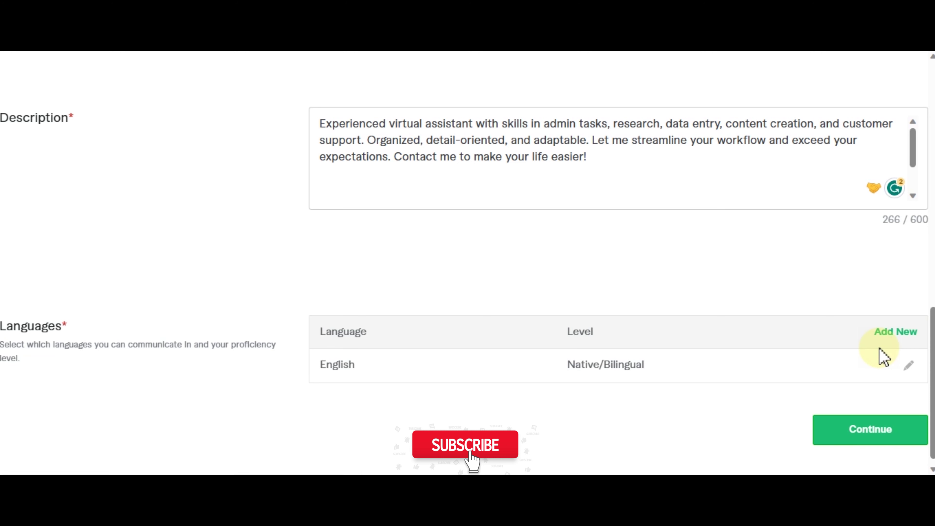
# - Continue to Professional Info and select Business as the occupation
pyautogui.click(852, 431)
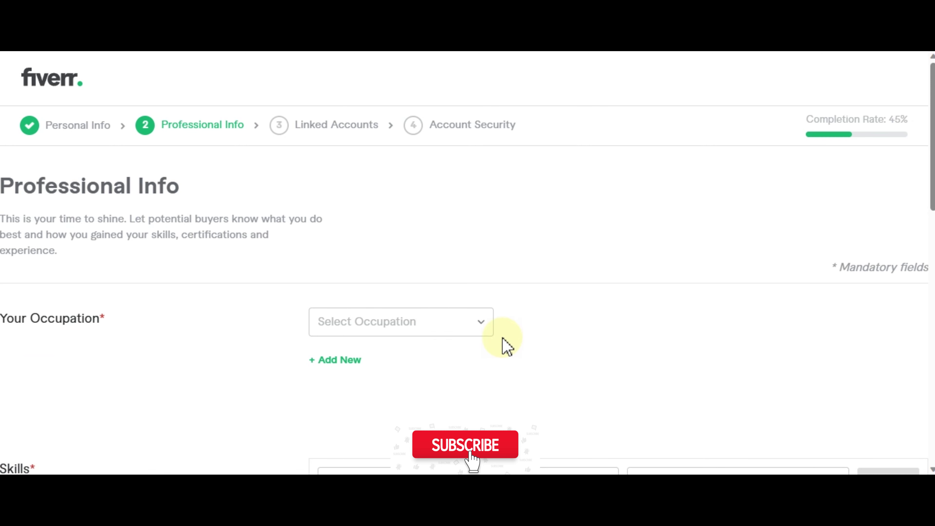
pyautogui.click(433, 321)
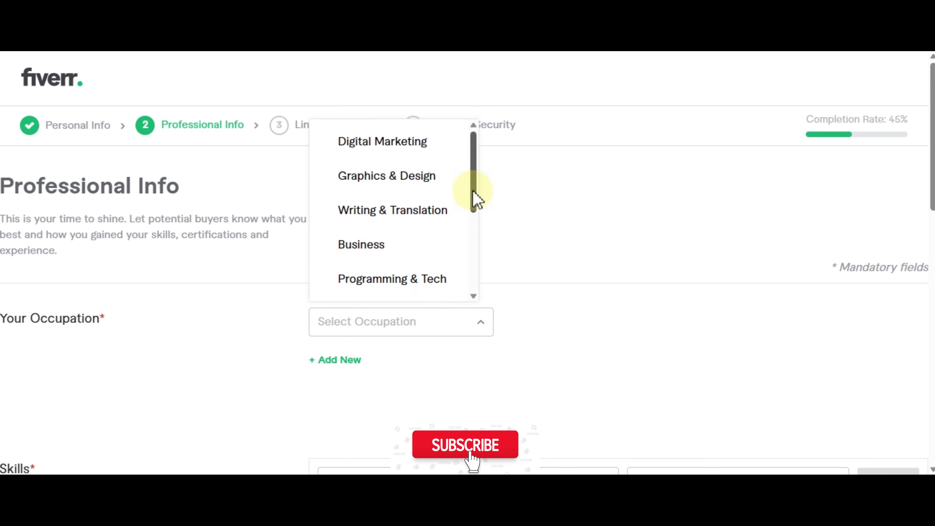
pyautogui.moveTo(479, 193); pyautogui.dragTo(476, 209)
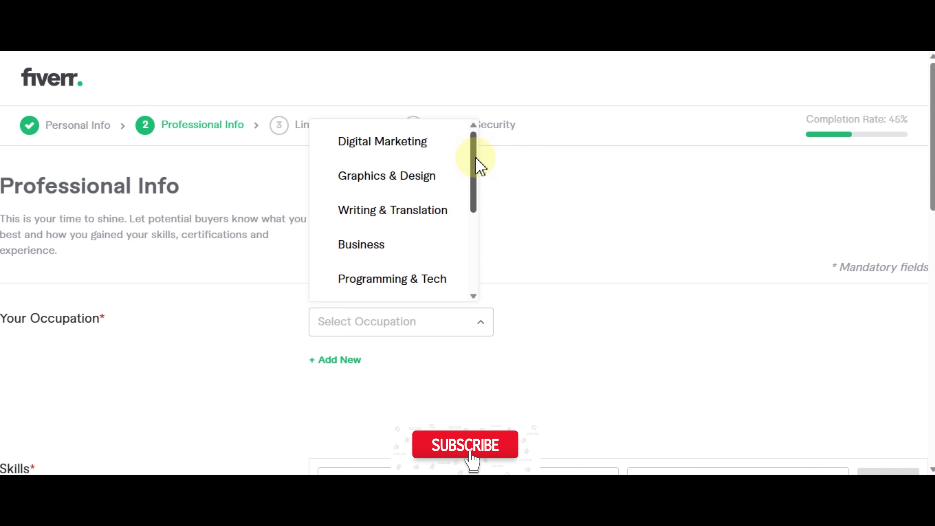
pyautogui.click(362, 245)
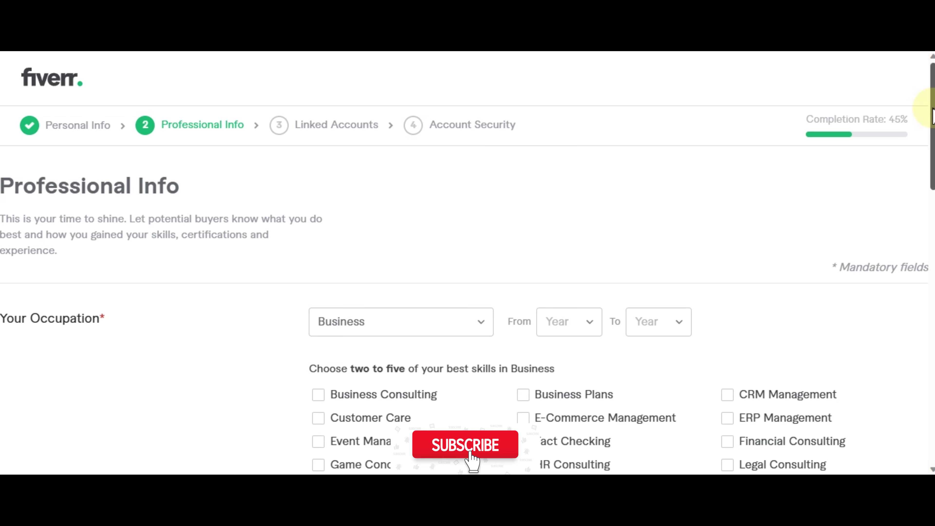
pyautogui.scroll(-6, 932, 111)
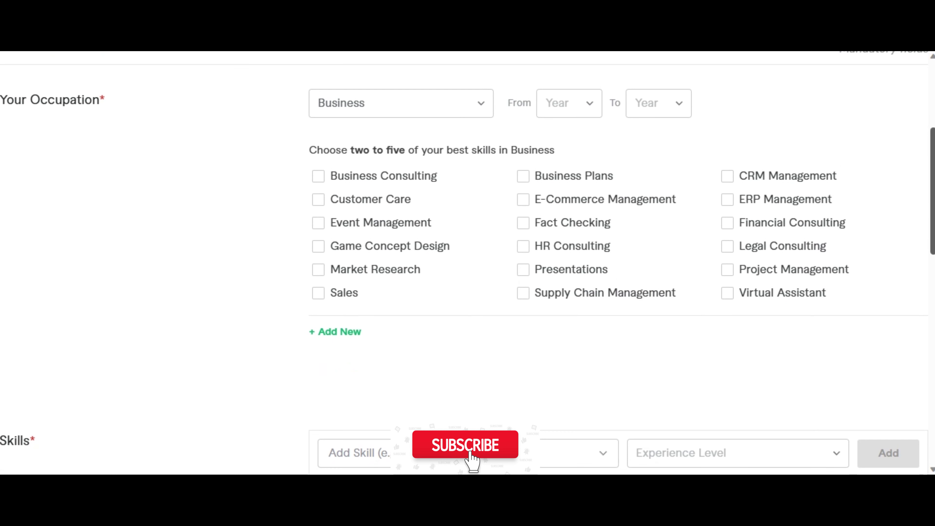
# - Tick Virtual Assistant, Presentations, Market Research and E-Commerce Management under Business
pyautogui.click(729, 294)
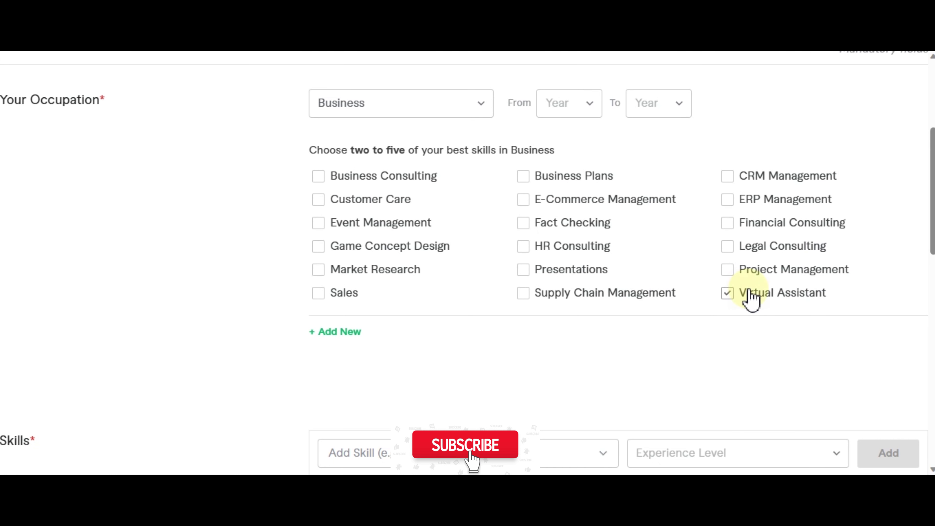
pyautogui.scroll(-1, 932, 191)
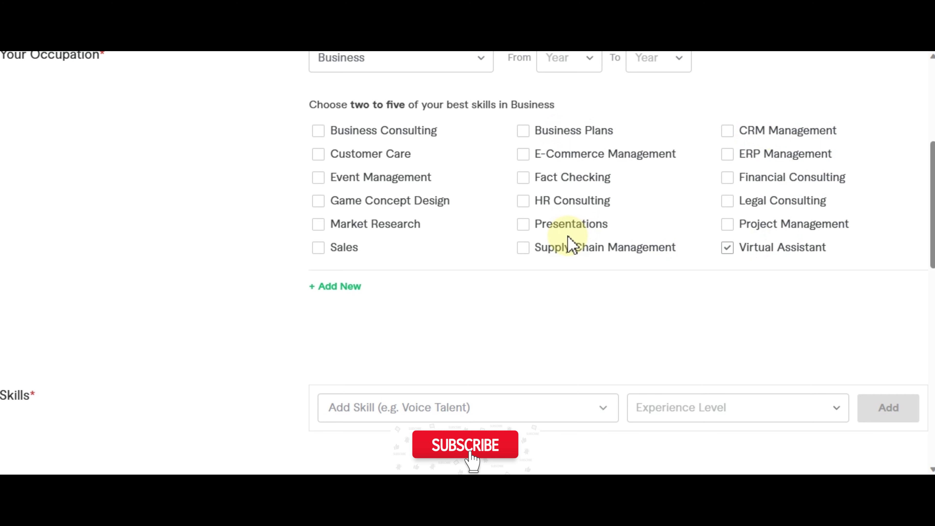
pyautogui.click(523, 224)
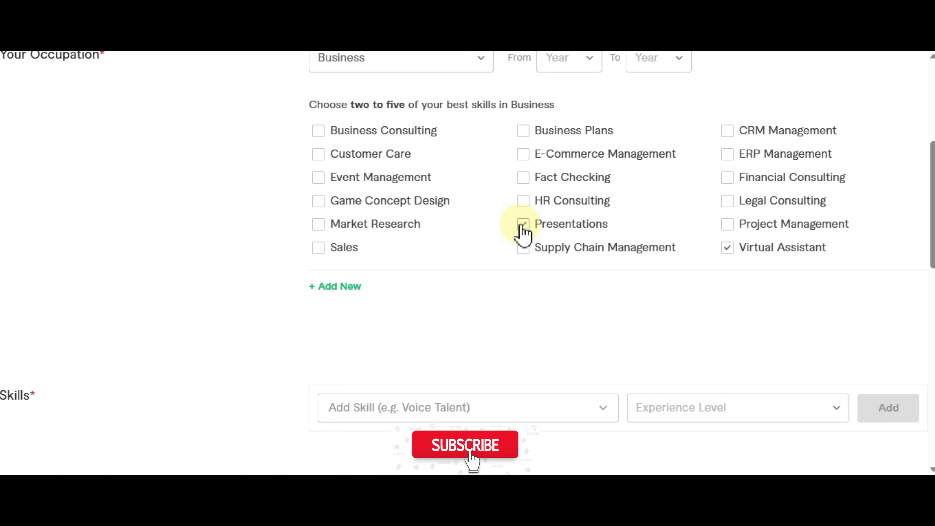
pyautogui.click(323, 223)
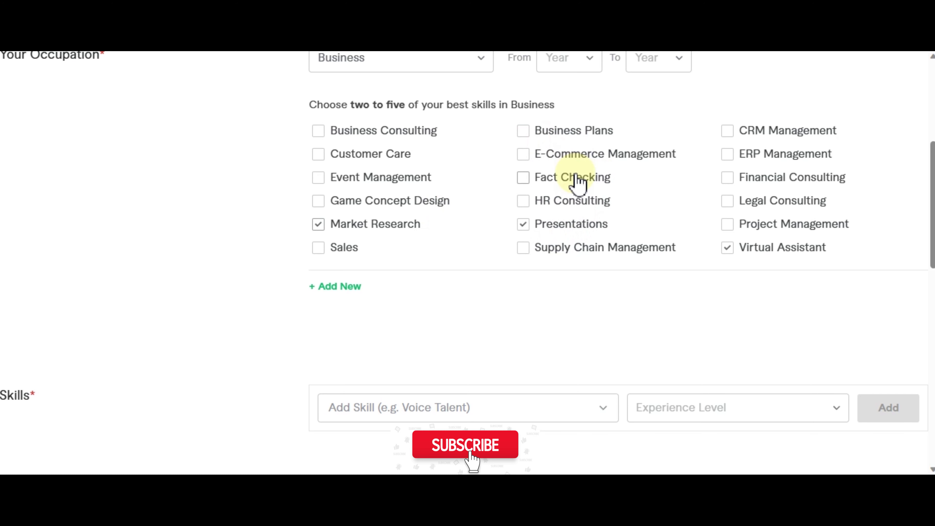
pyautogui.click(523, 157)
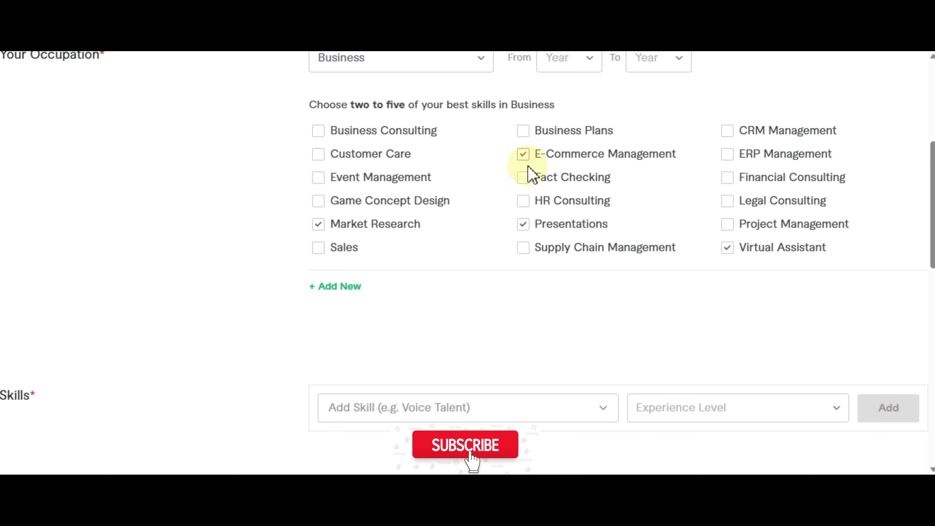
pyautogui.scroll(-3, 890, 336)
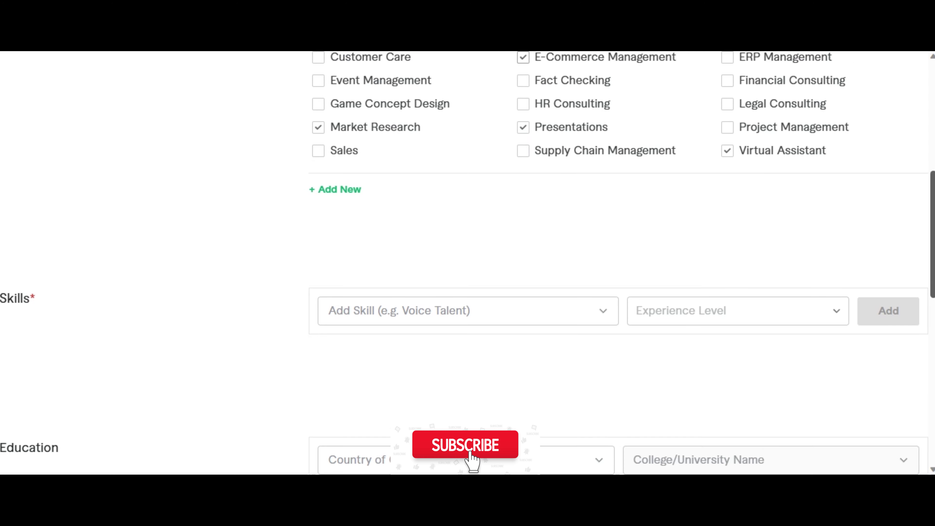
# - Add Calendar management to the skills list at Expert level
pyautogui.click(560, 306)
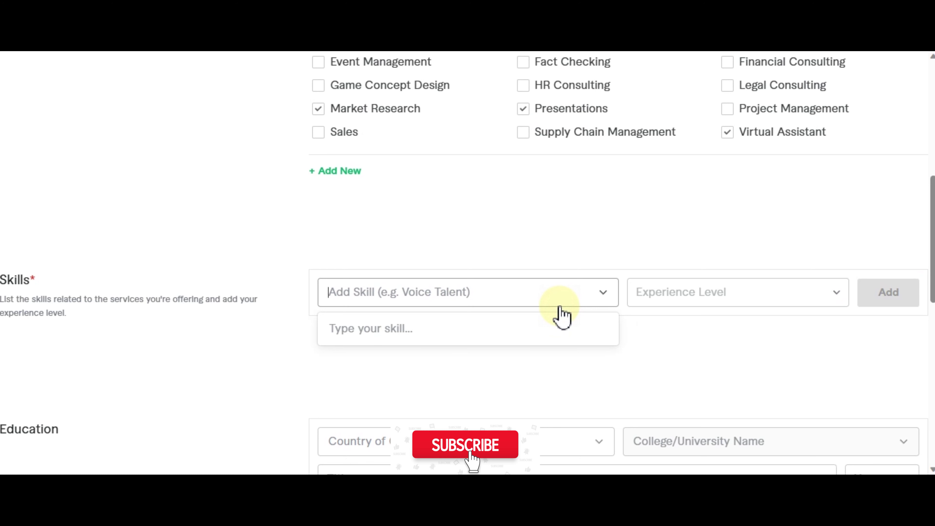
pyautogui.write('Cale')
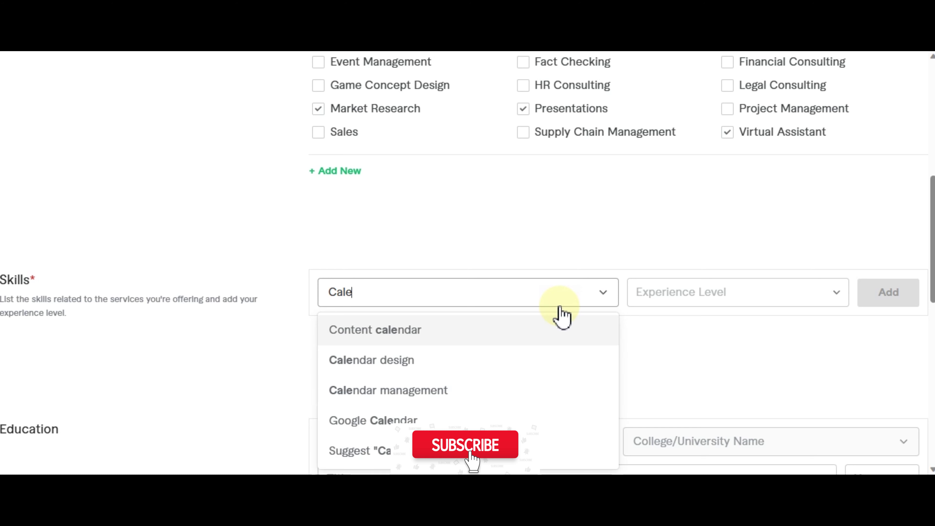
pyautogui.click(438, 394)
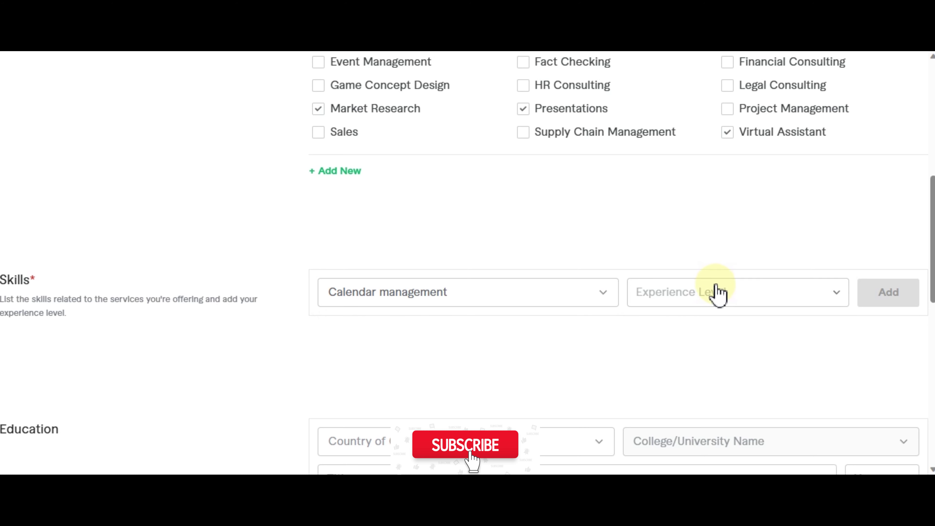
pyautogui.click(716, 293)
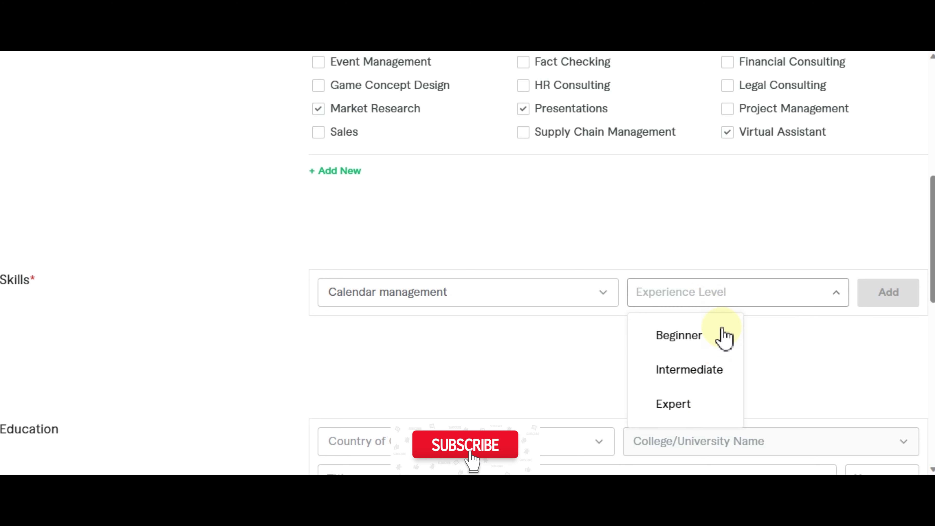
pyautogui.click(674, 404)
pyautogui.click(893, 303)
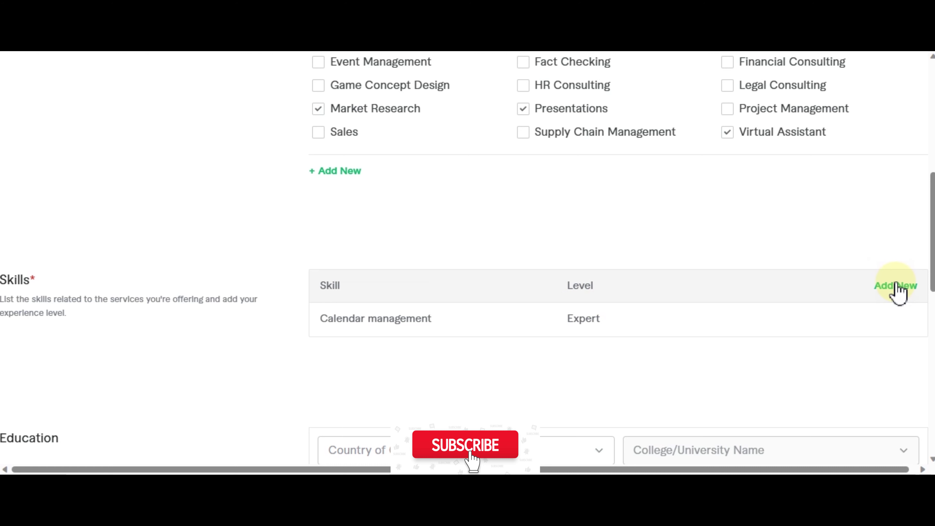
# - Add Event management as a second skill, also at Expert level
pyautogui.click(896, 286)
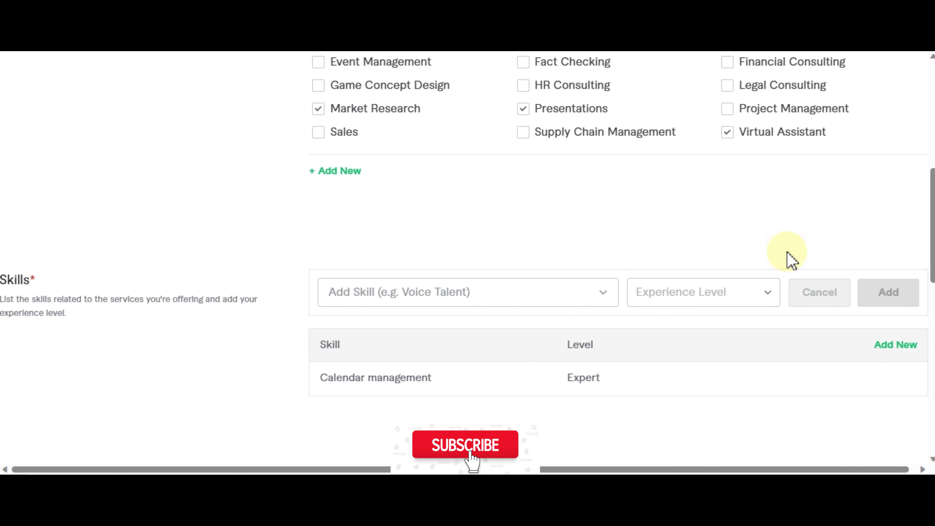
pyautogui.click(413, 298)
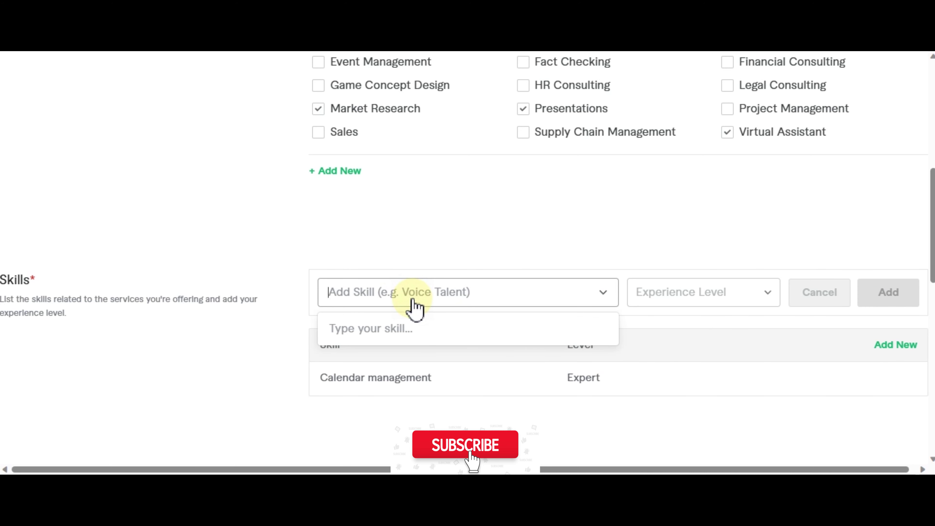
pyautogui.write('event man')
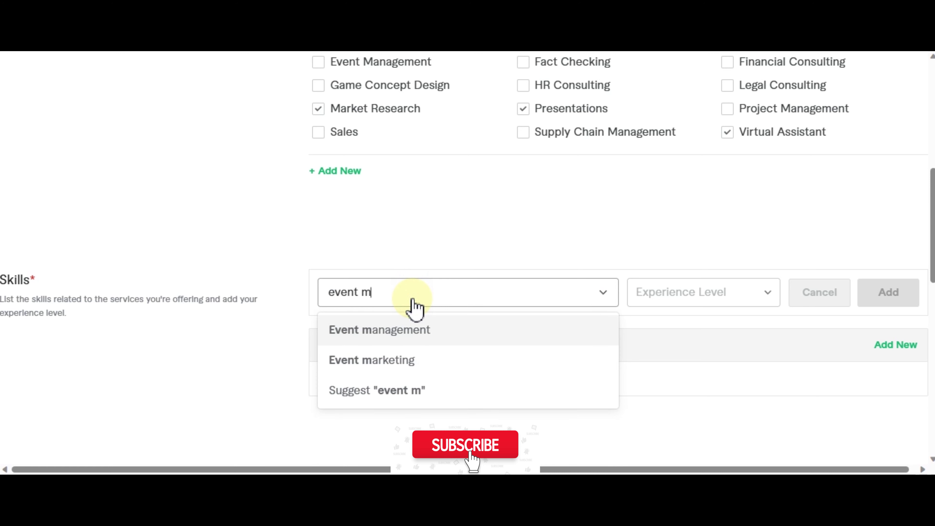
pyautogui.click(395, 331)
pyautogui.click(665, 299)
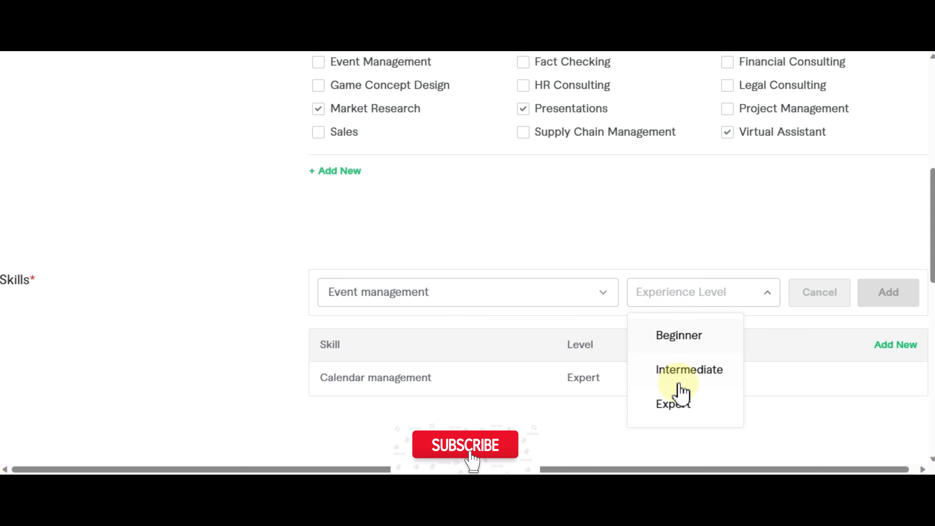
pyautogui.click(689, 404)
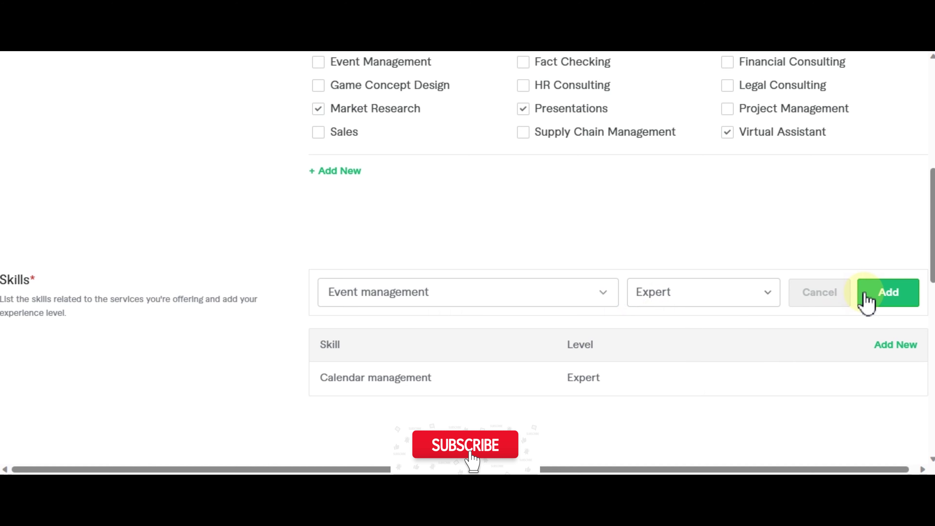
pyautogui.click(875, 303)
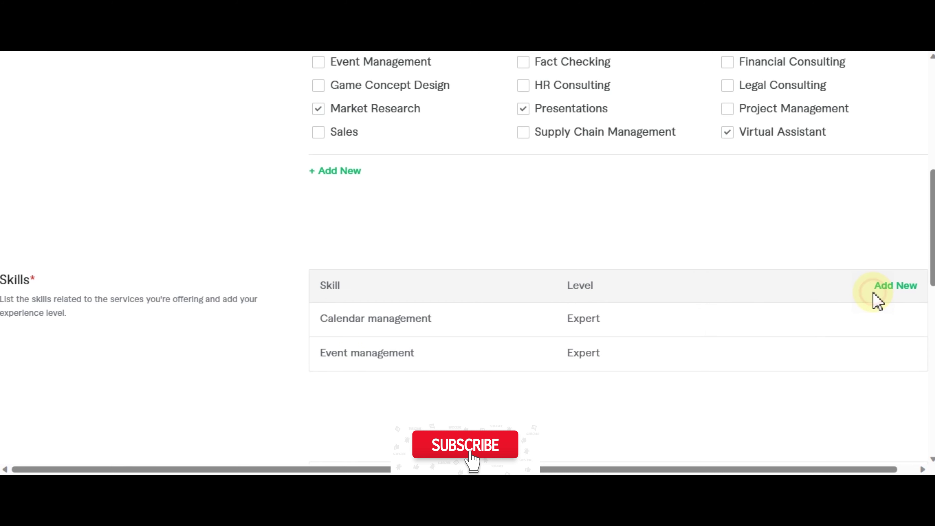
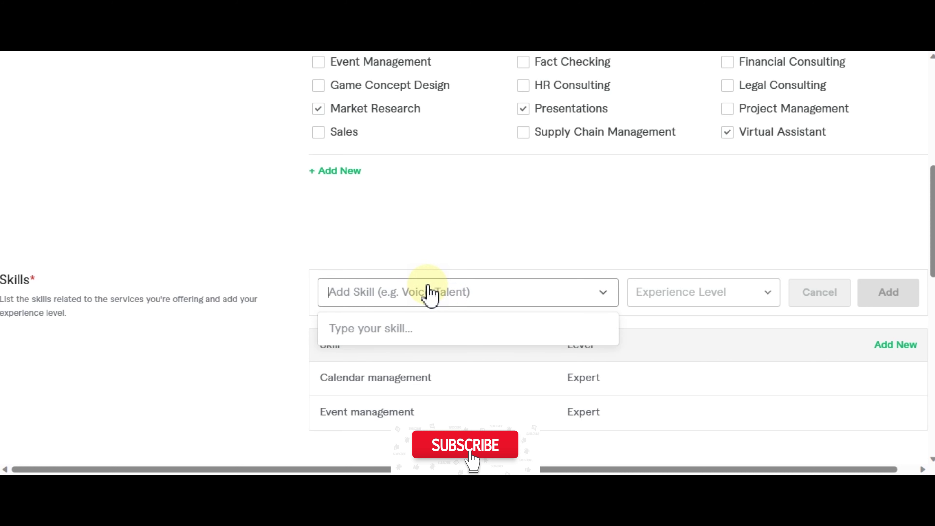
# - Add Business presentations as a skill at Expert level
pyautogui.write('present')
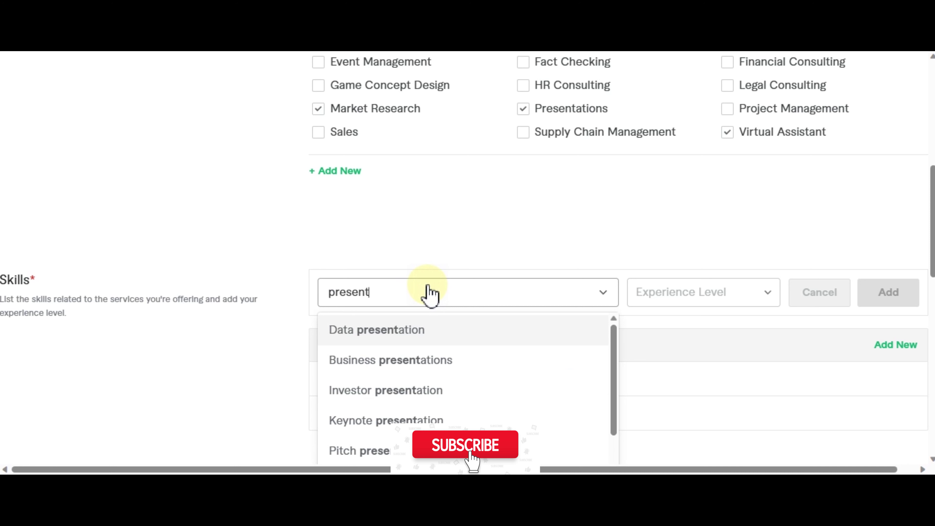
pyautogui.click(435, 373)
pyautogui.click(657, 303)
pyautogui.click(701, 412)
pyautogui.click(863, 300)
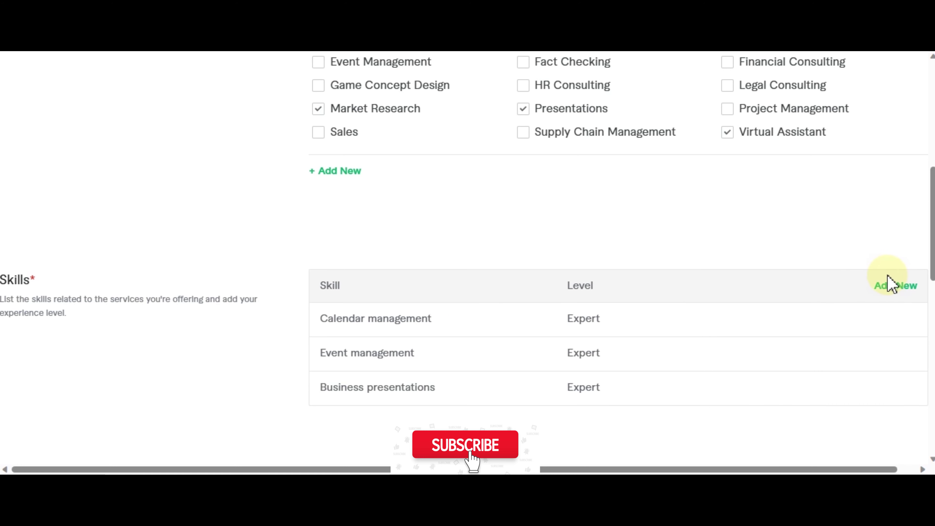
# - Add Data presentation as another skill at Expert level
pyautogui.click(892, 286)
pyautogui.click(530, 294)
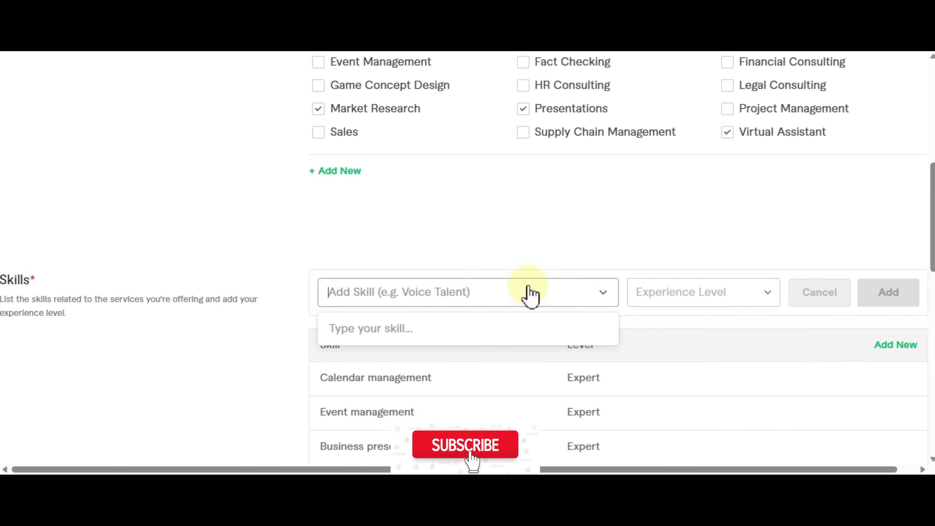
pyautogui.write('data ')
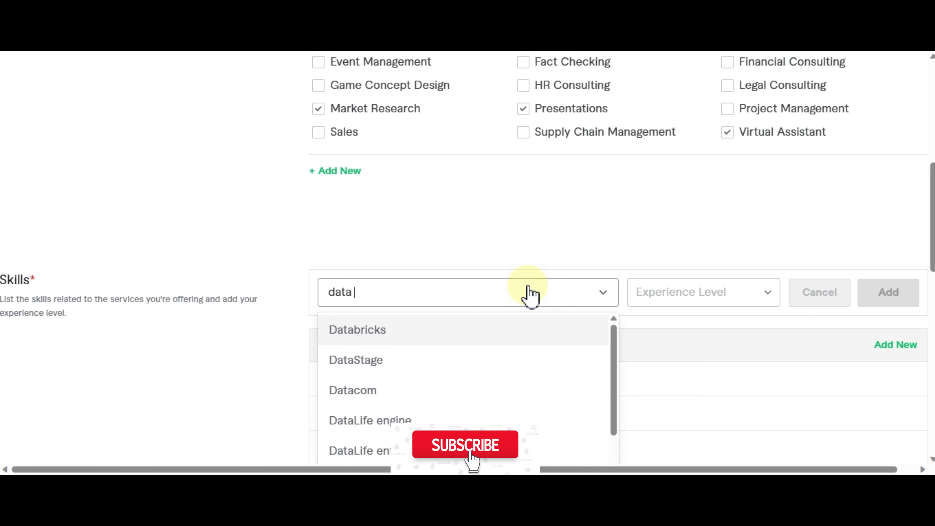
pyautogui.write('presentation')
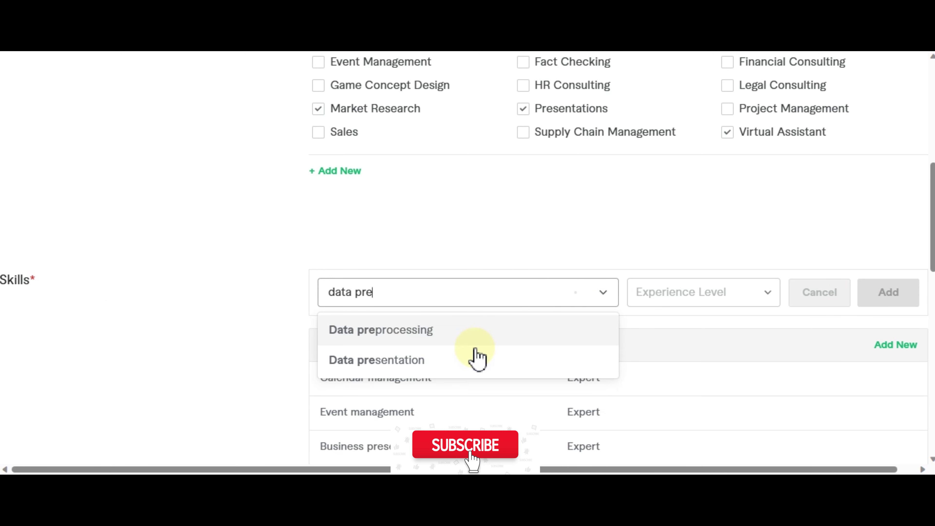
pyautogui.click(475, 358)
pyautogui.click(712, 293)
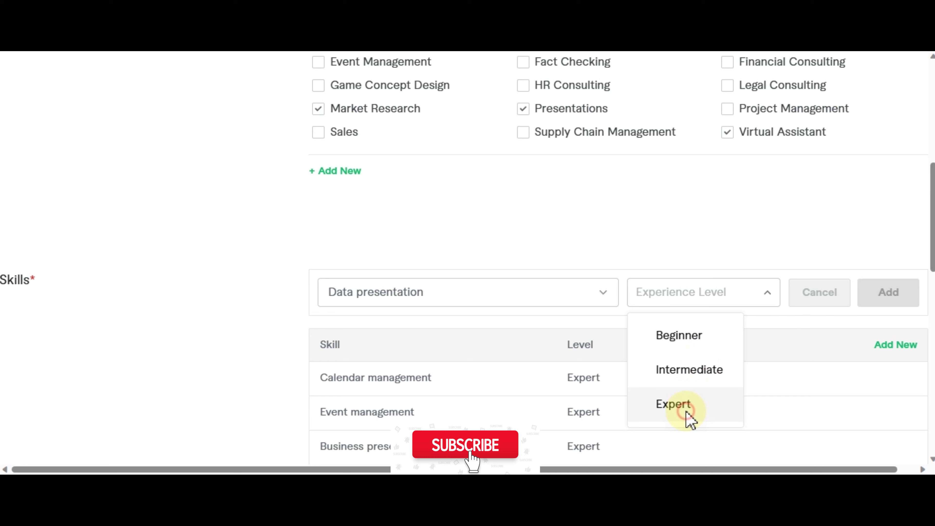
pyautogui.click(686, 411)
pyautogui.click(891, 297)
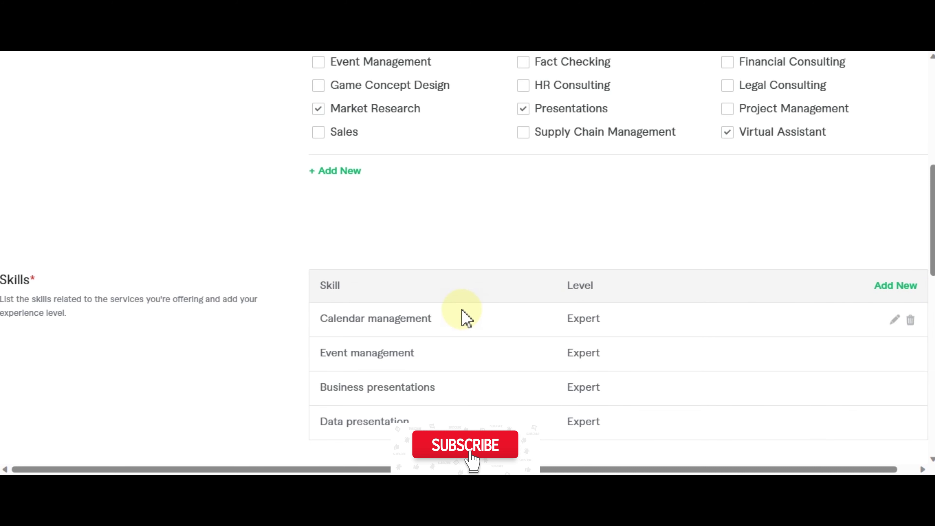
# - Pick Data entry as a further skill, then try to continue, triggering the years-of-experience warning
pyautogui.click(882, 296)
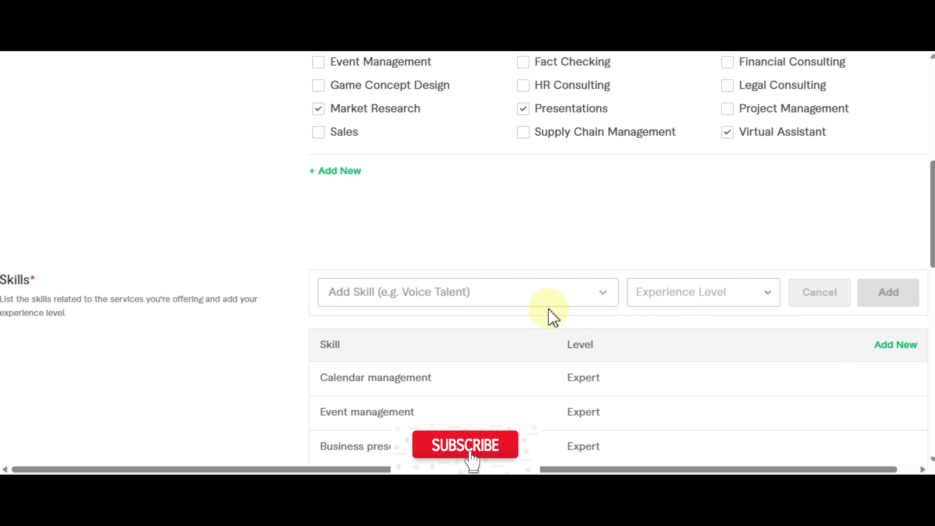
pyautogui.click(517, 293)
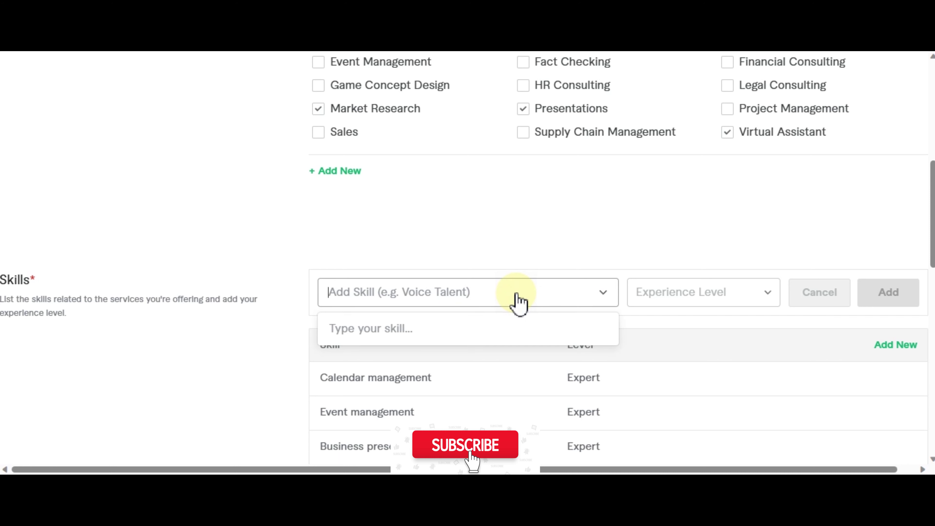
pyautogui.write('data')
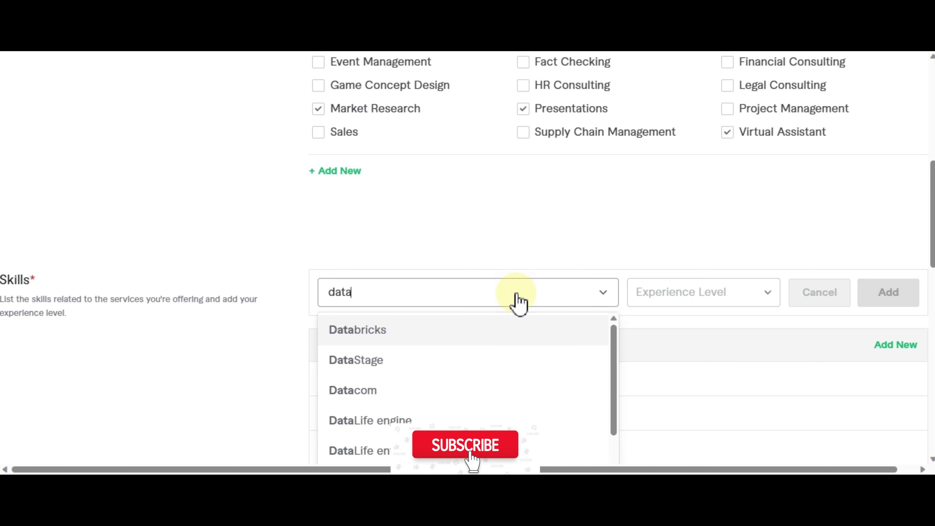
pyautogui.write(' en')
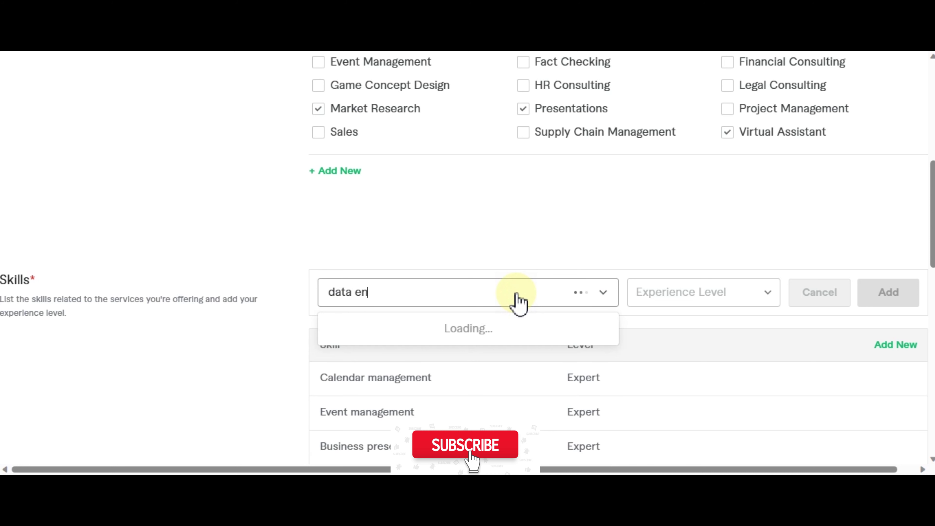
pyautogui.write('ty')
pyautogui.press('BackSpace')
pyautogui.write('ry')
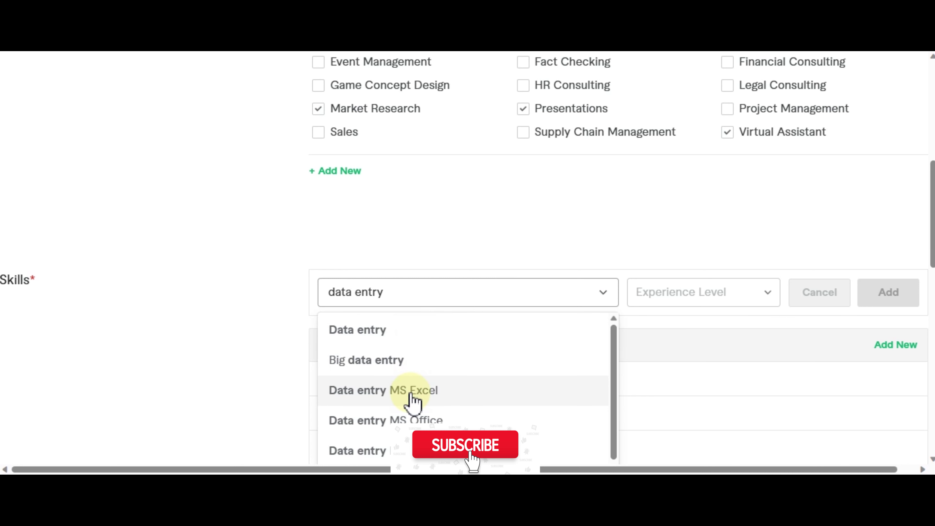
pyautogui.click(392, 330)
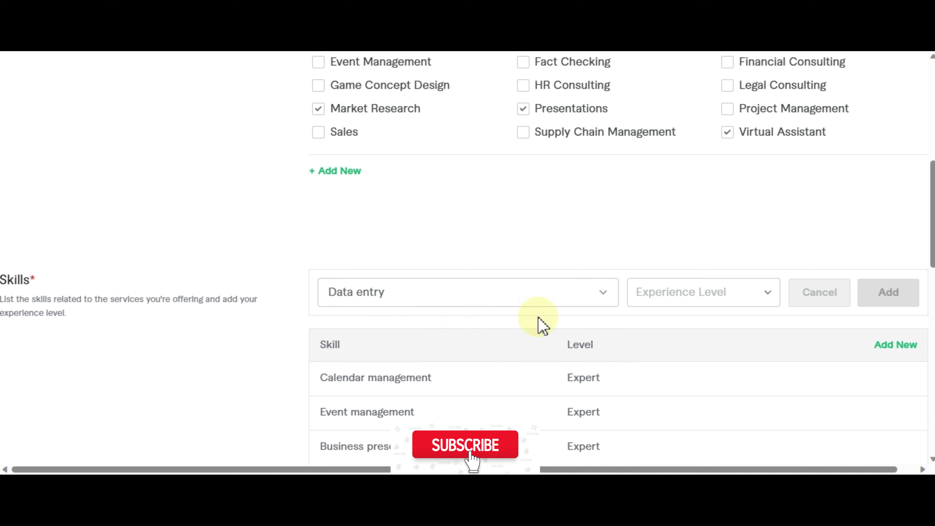
pyautogui.click(630, 295)
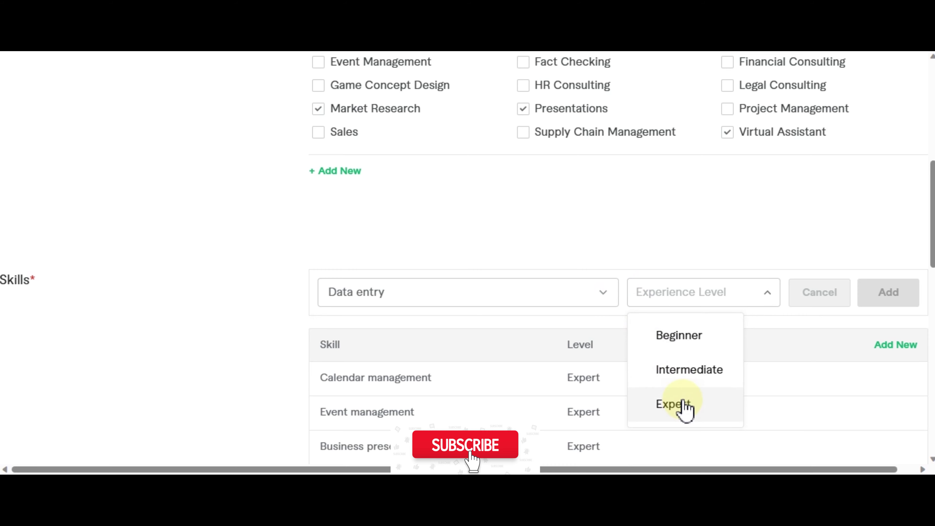
pyautogui.scroll(-15, 847, 435)
pyautogui.click(866, 415)
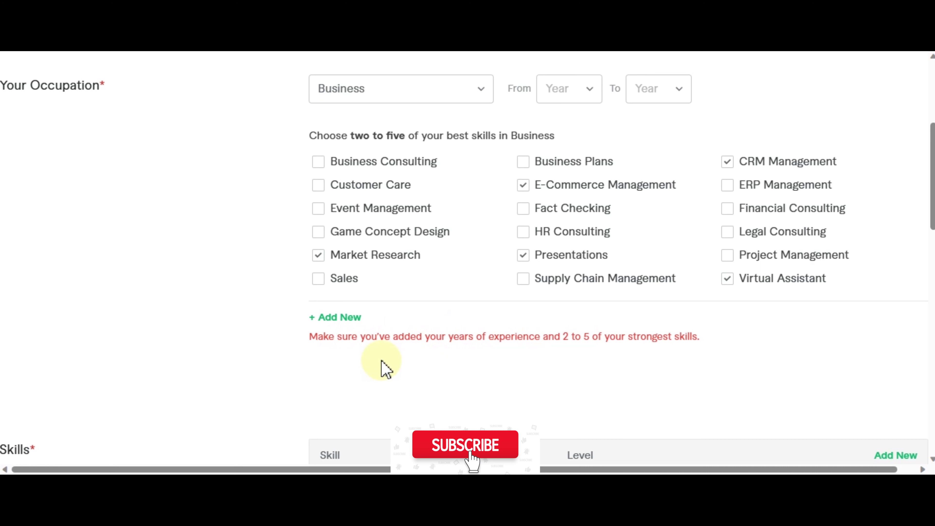
# - Add a second occupation entry and choose Digital Marketing from the occupation list
pyautogui.click(325, 317)
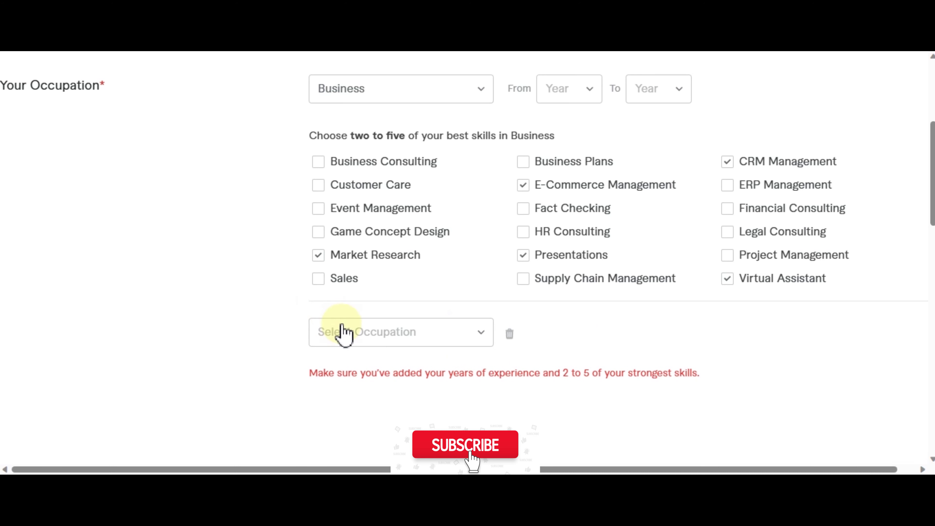
pyautogui.click(405, 333)
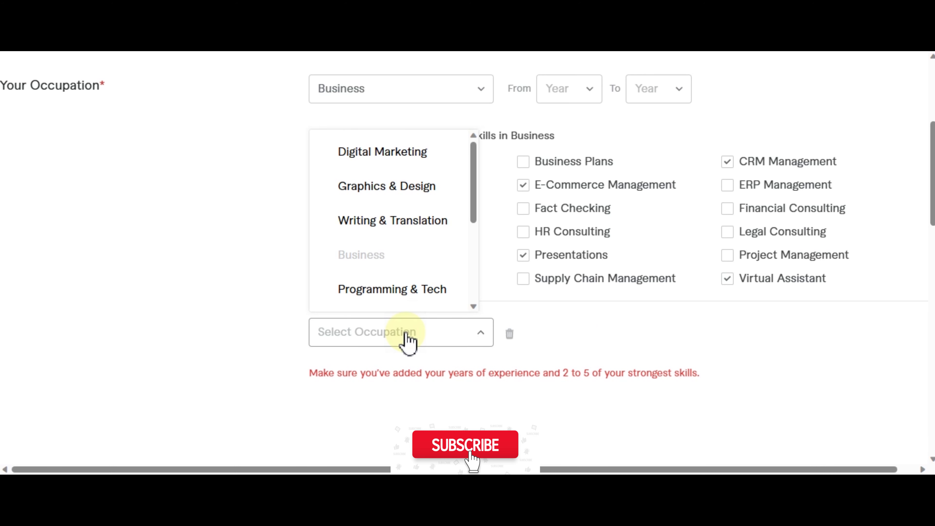
pyautogui.click(475, 305)
pyautogui.moveTo(474, 306); pyautogui.dragTo(473, 223)
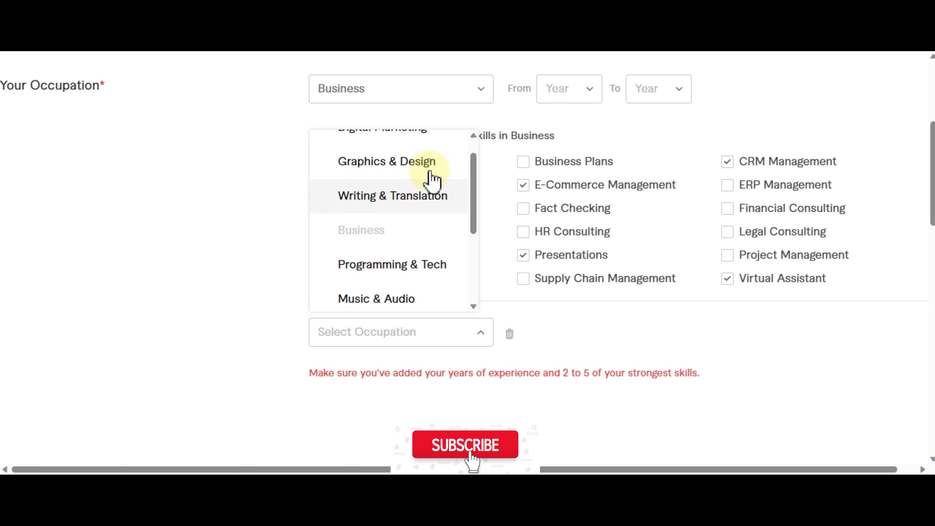
pyautogui.moveTo(475, 203); pyautogui.dragTo(478, 186)
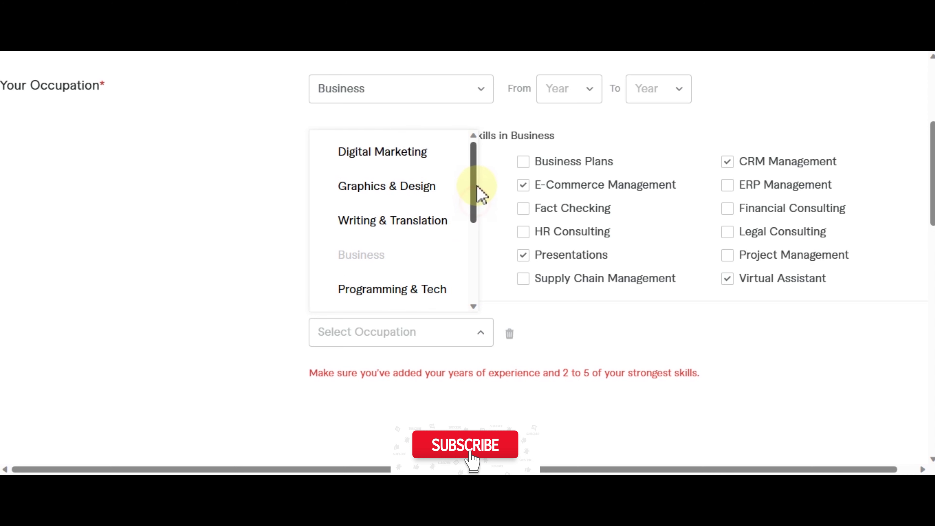
pyautogui.click(420, 155)
pyautogui.scroll(-3, 928, 197)
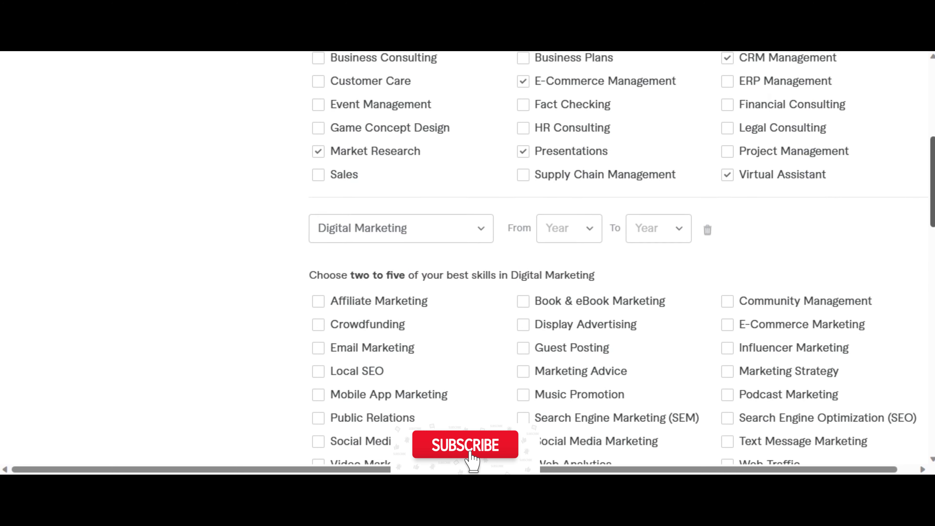
pyautogui.scroll(4, 928, 197)
# - Set the Business occupation's experience years from 2021 to 2023
pyautogui.click(586, 134)
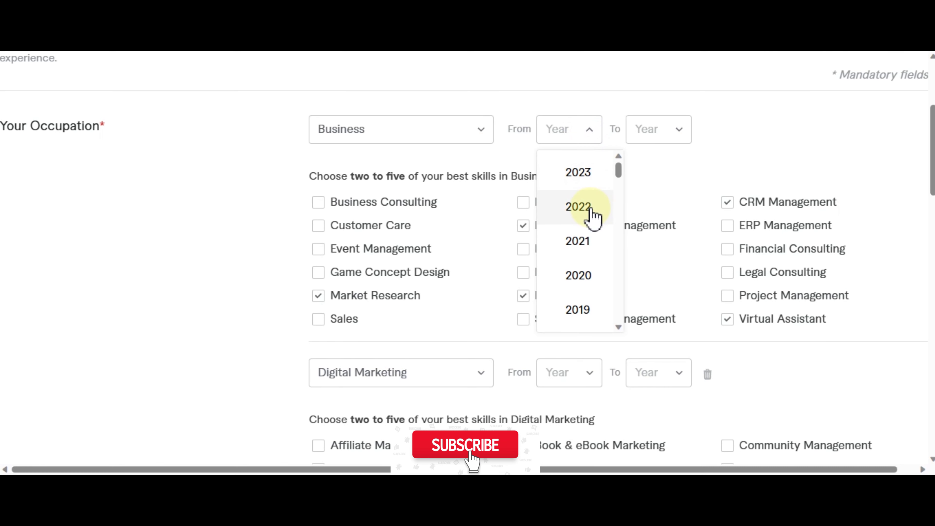
pyautogui.click(590, 242)
pyautogui.click(654, 130)
pyautogui.click(666, 174)
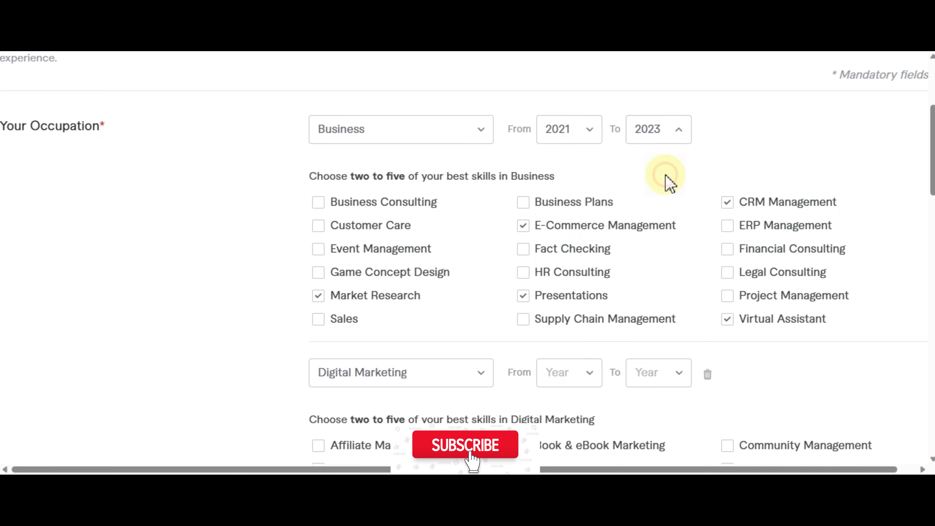
# - Check Community Management, Social Media Marketing, Web Analytics and Marketing Strategy under Digital Marketing
pyautogui.scroll(-5, 619, 258)
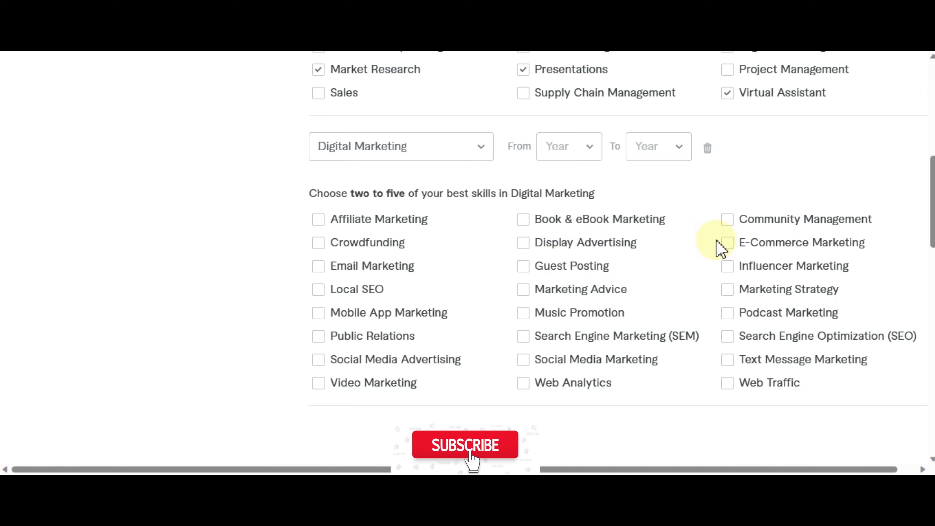
pyautogui.click(728, 220)
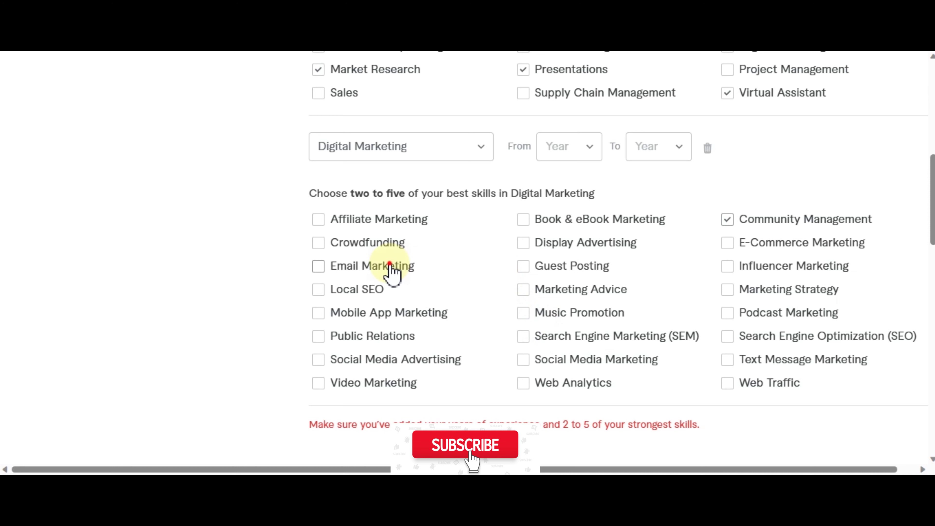
pyautogui.click(522, 361)
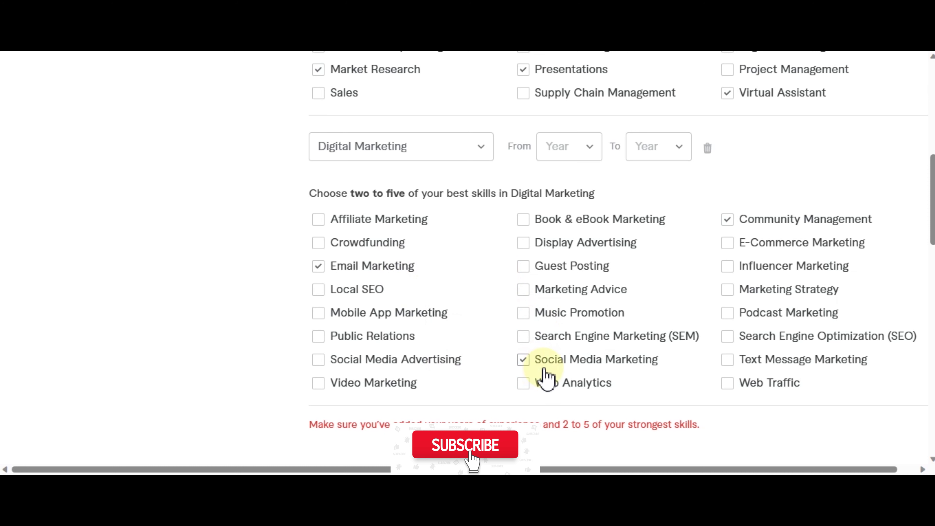
pyautogui.click(558, 387)
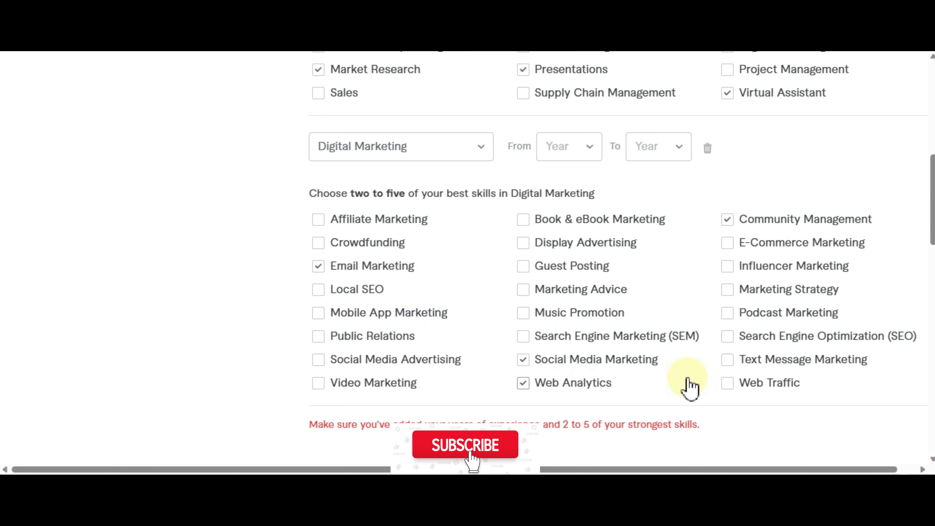
pyautogui.click(728, 291)
# - Set the Digital Marketing experience years from 2021 to 2023
pyautogui.scroll(-1, 929, 192)
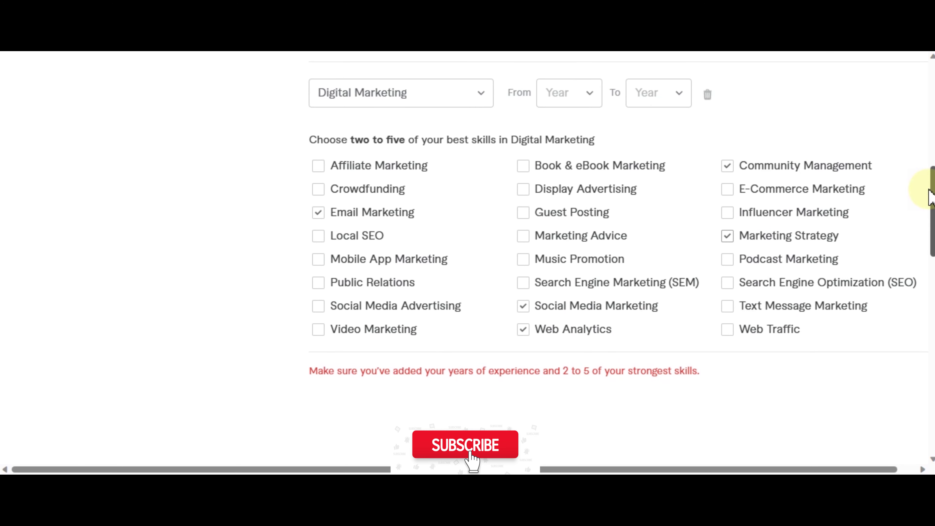
pyautogui.click(557, 99)
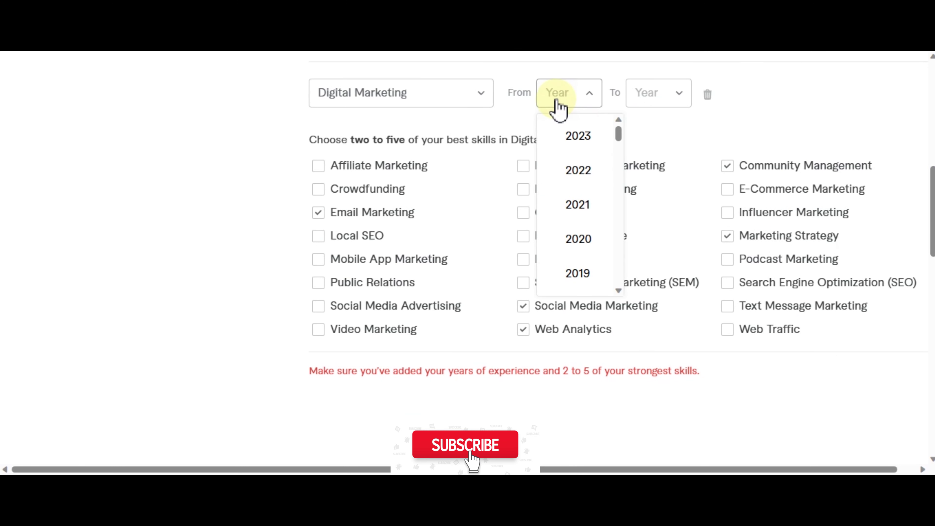
pyautogui.click(586, 205)
pyautogui.click(661, 97)
pyautogui.click(667, 137)
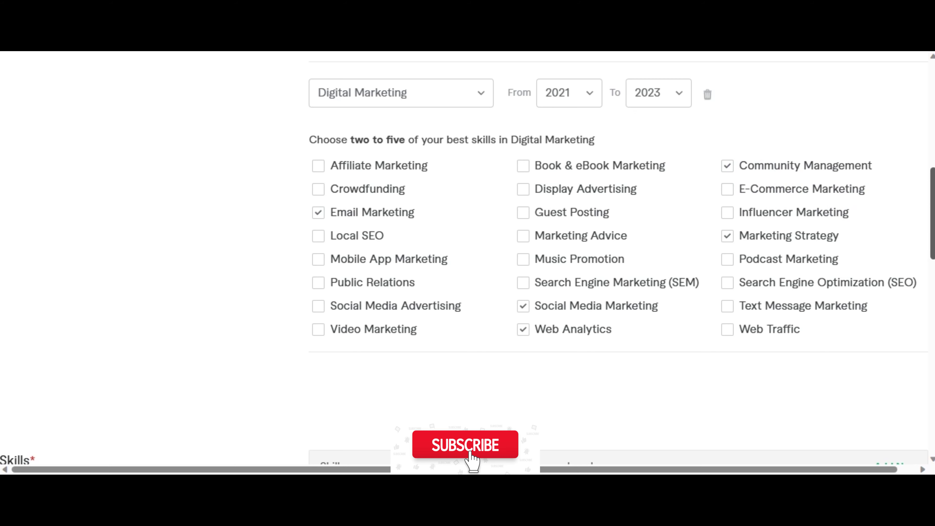
pyautogui.scroll(-3, 468, 263)
pyautogui.scroll(12, 468, 263)
pyautogui.scroll(-10, 468, 261)
pyautogui.moveTo(932, 246); pyautogui.dragTo(932, 406)
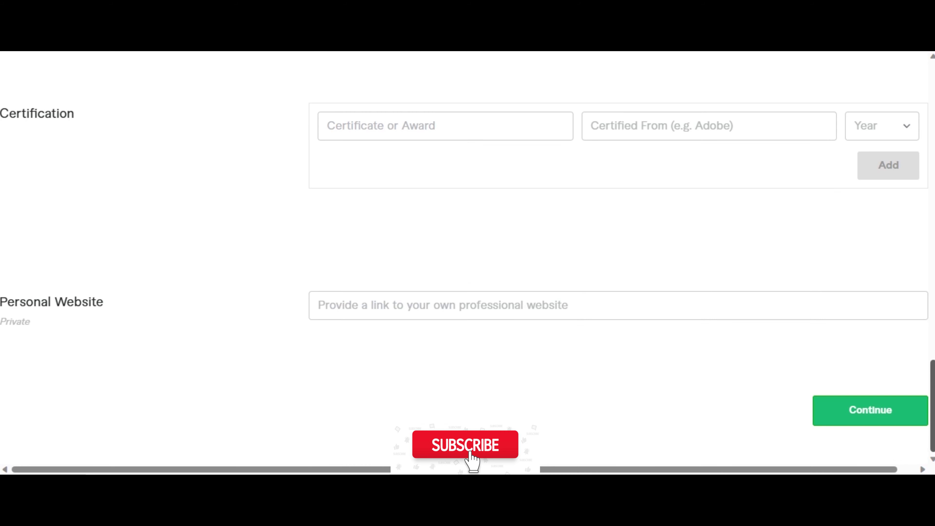
# - Save Professional Info and pass Linked Accounts to reach Account Security
pyautogui.click(867, 416)
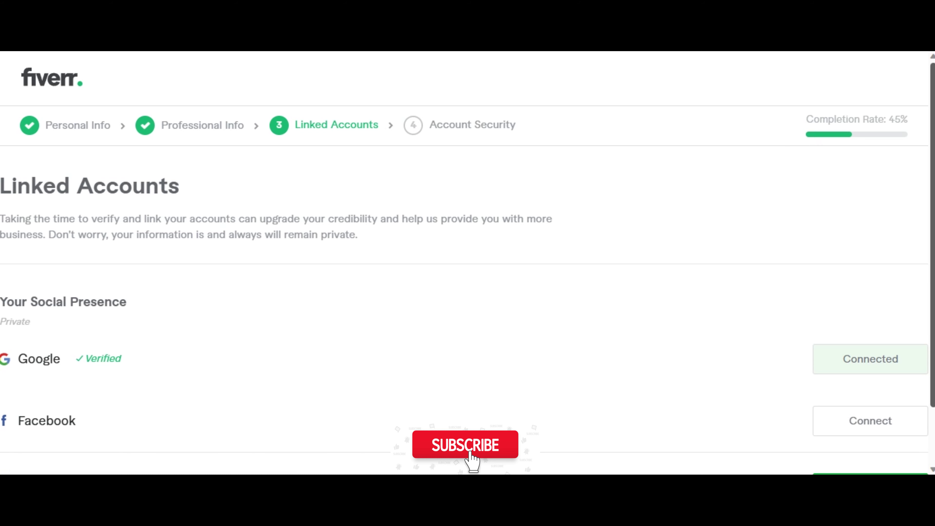
pyautogui.scroll(-2, 467, 269)
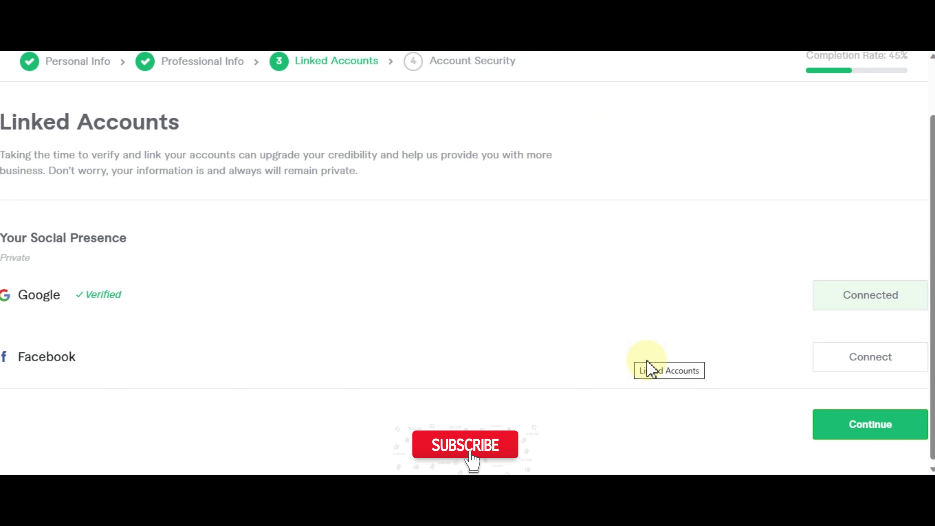
pyautogui.click(860, 426)
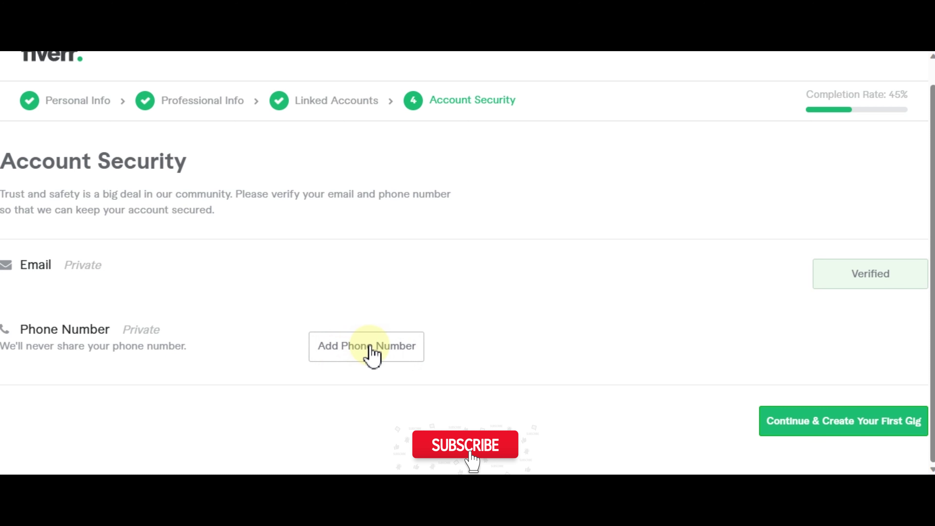
# - Choose 'Continue & Create Your First Gig', bringing up the 65% completion notice
pyautogui.click(829, 413)
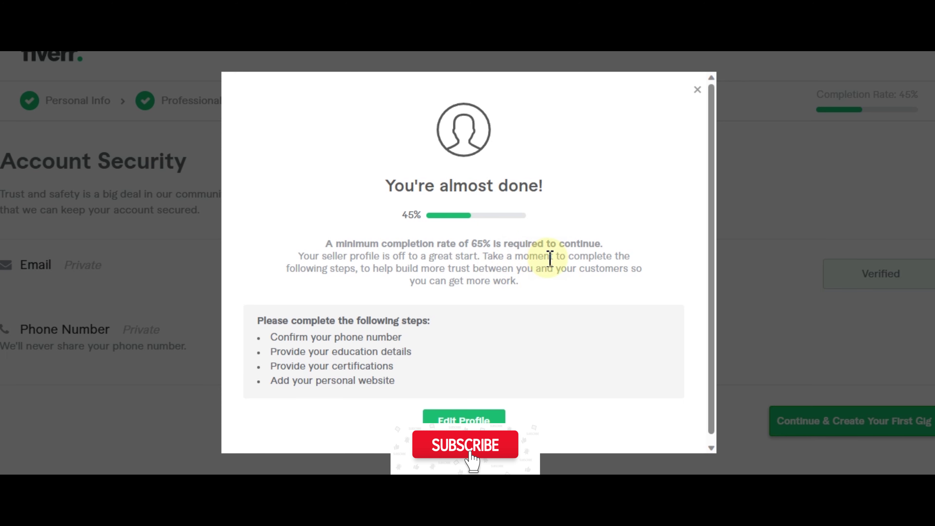
# - Close the 'You're almost done!' notice
pyautogui.click(473, 421)
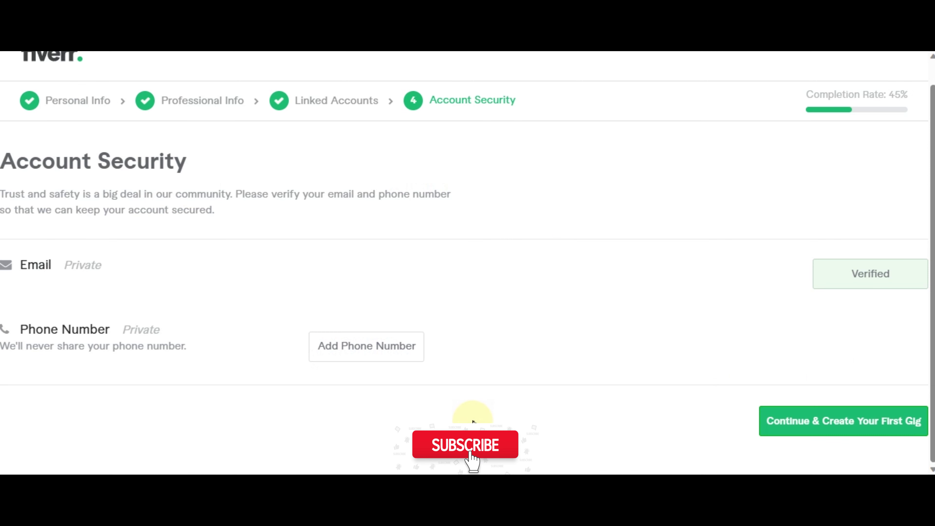
pyautogui.scroll(1, 932, 299)
# - Go back to Personal Info and continue on to Professional Info
pyautogui.click(95, 125)
pyautogui.scroll(-10, 468, 258)
pyautogui.click(877, 413)
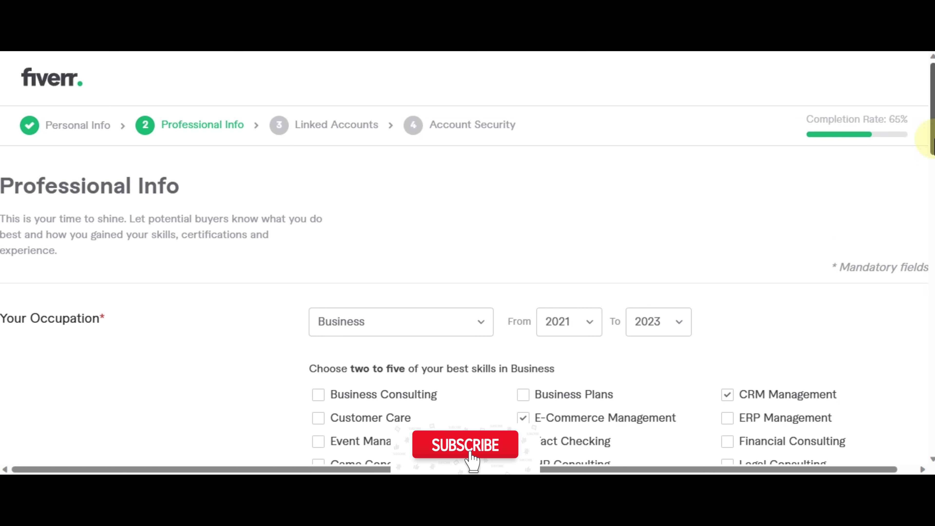
pyautogui.scroll(-10, 564, 173)
# - Start an education entry: United Kingdom, University of Leicester, B.Sc. degree
pyautogui.click(582, 114)
pyautogui.moveTo(610, 153); pyautogui.dragTo(620, 326)
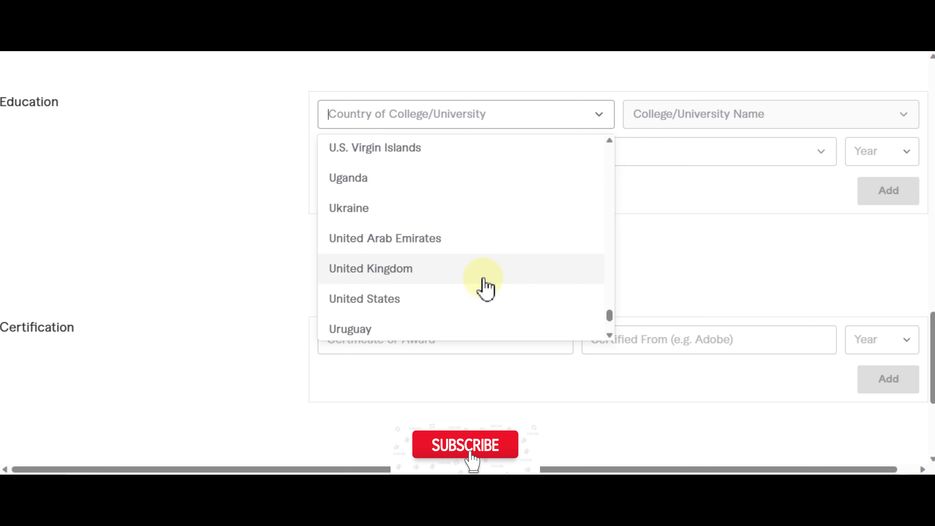
pyautogui.click(484, 284)
pyautogui.click(693, 125)
pyautogui.write('University of Leices')
pyautogui.click(699, 150)
pyautogui.click(387, 142)
pyautogui.click(395, 278)
# - Set the major to marketingmanagement, graduation year 2022, and add the education entry
pyautogui.click(483, 160)
pyautogui.write('Mark')
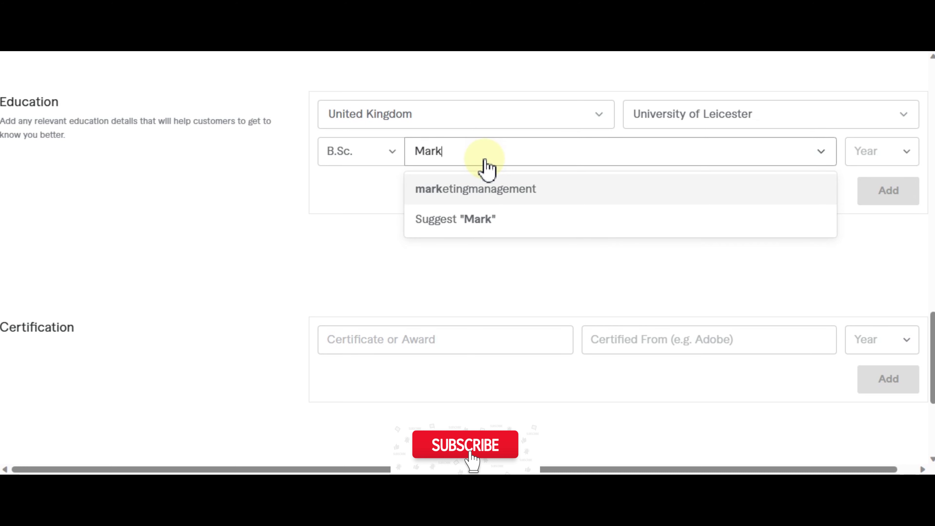
pyautogui.write('eting')
pyautogui.click(364, 199)
pyautogui.click(475, 159)
pyautogui.click(497, 188)
pyautogui.click(867, 151)
pyautogui.scroll(-2, 906, 229)
pyautogui.click(902, 238)
pyautogui.click(869, 195)
# - Add an ACCA certification issued by ACCA in 2022, then save Professional Info
pyautogui.click(480, 277)
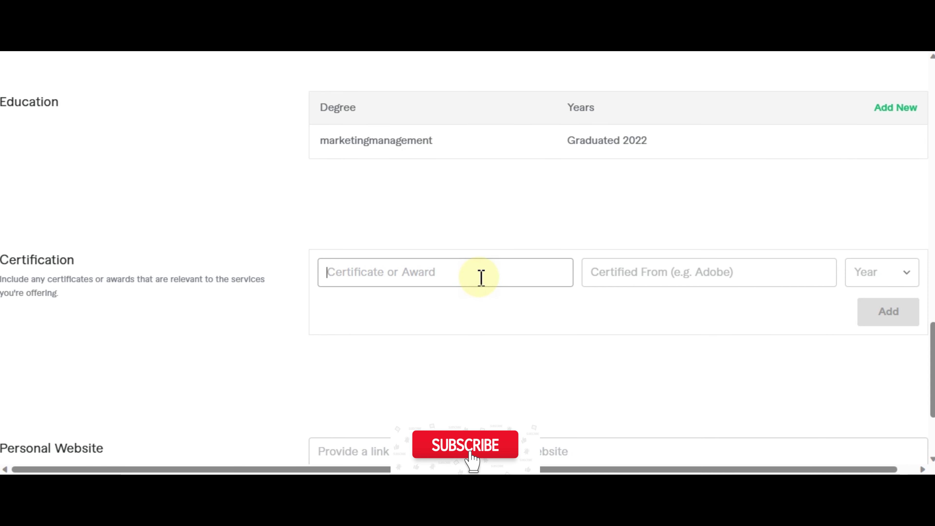
pyautogui.write('ACCA')
pyautogui.click(612, 272)
pyautogui.write('ACCA')
pyautogui.click(864, 272)
pyautogui.click(887, 126)
pyautogui.click(887, 315)
pyautogui.click(683, 306)
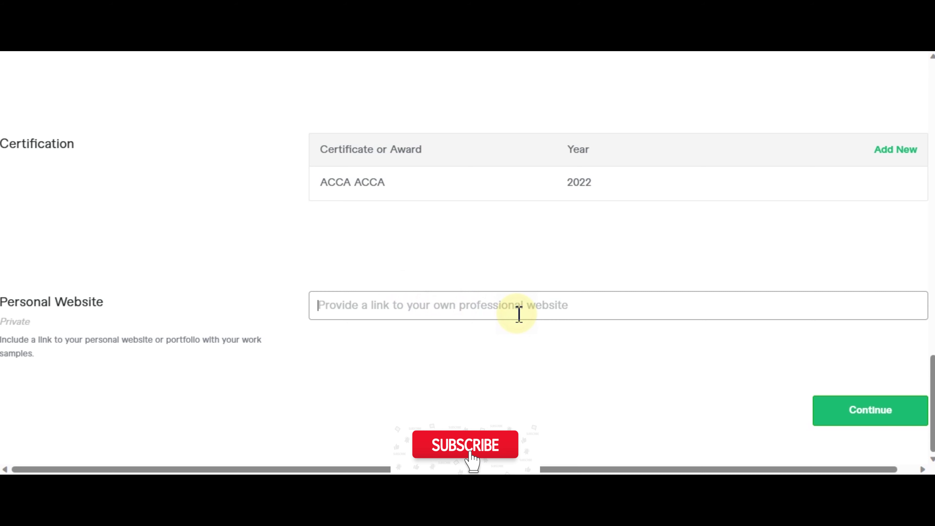
pyautogui.click(873, 420)
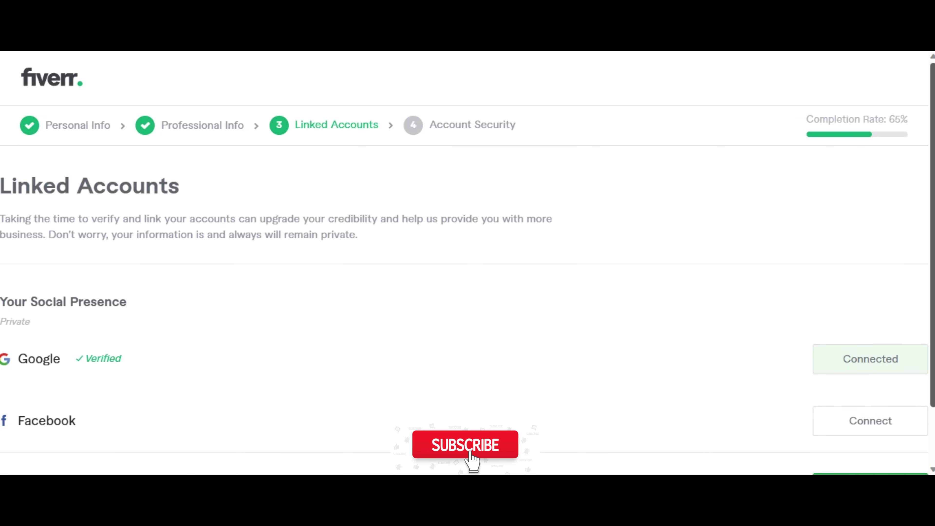
# - Continue past Linked Accounts and submit the seller profile from Account Security
pyautogui.scroll(-3, 468, 265)
pyautogui.click(890, 428)
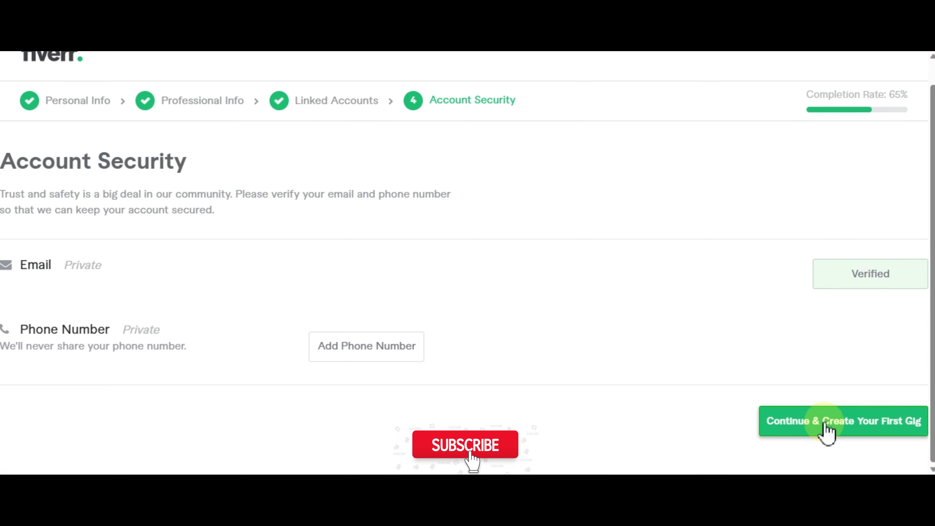
pyautogui.click(896, 427)
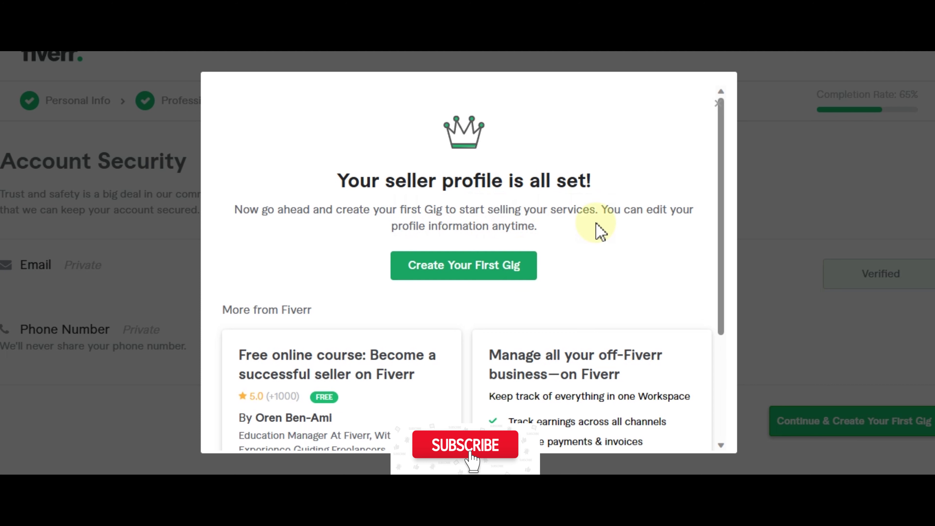
# - Scroll the all-set confirmation and choose Create Your First Gig
pyautogui.moveTo(722, 177); pyautogui.dragTo(744, 287)
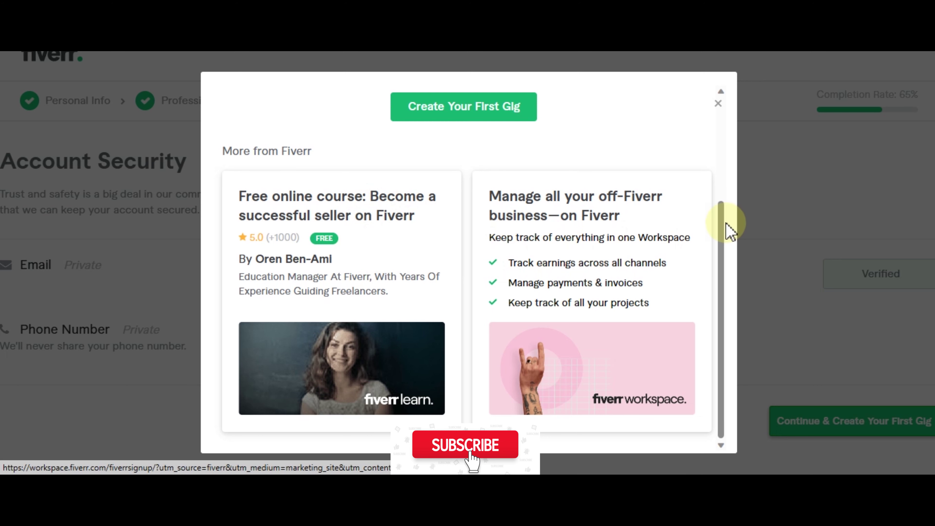
pyautogui.moveTo(722, 225); pyautogui.dragTo(716, 184)
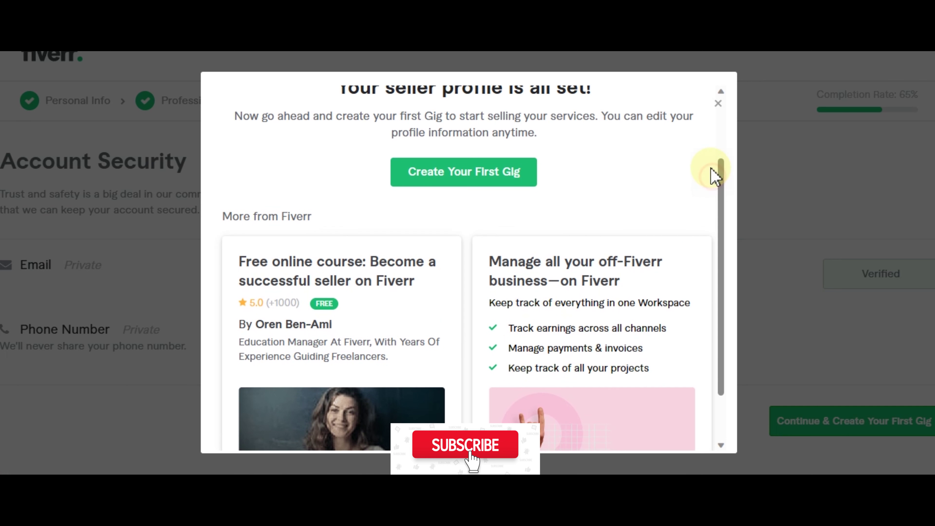
pyautogui.click(487, 182)
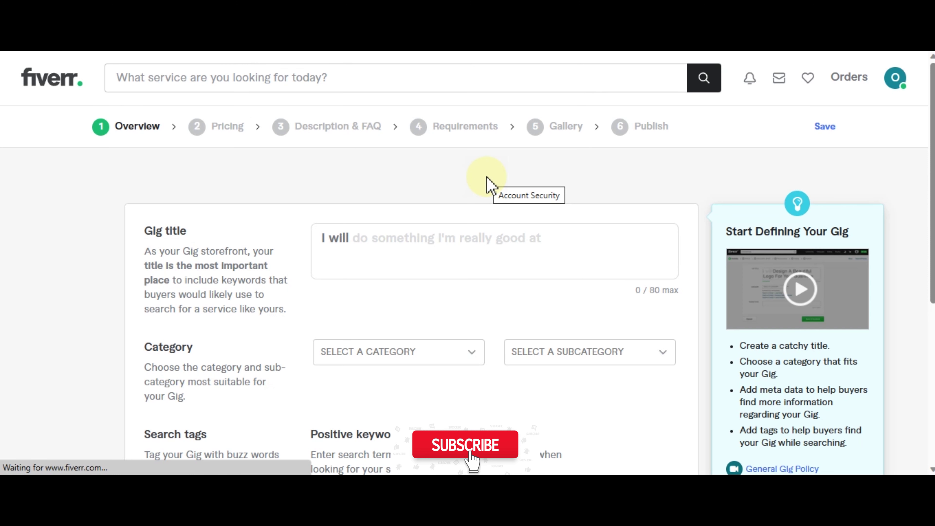
# - After 'I will', type the gig title 'design a powerful Google Slides presentation'
pyautogui.click(462, 258)
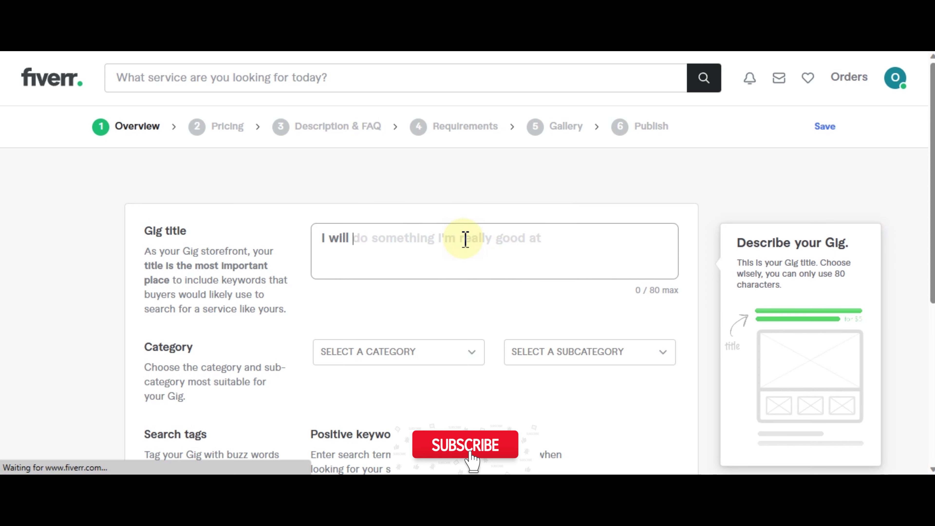
pyautogui.click(446, 234)
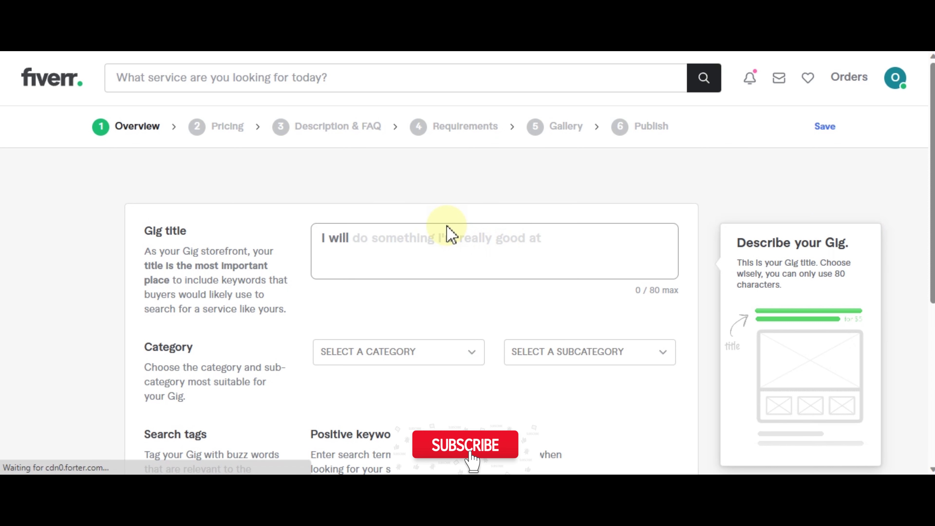
pyautogui.click(455, 243)
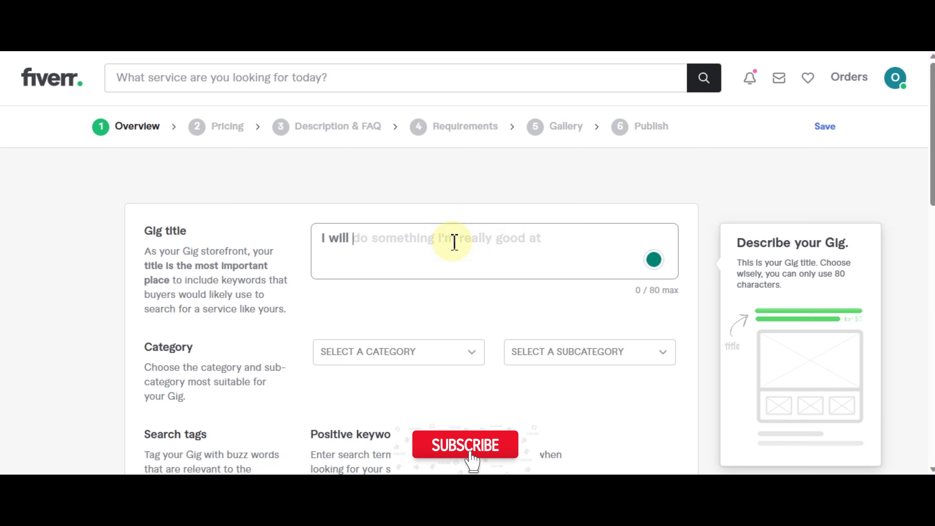
pyautogui.click(391, 227)
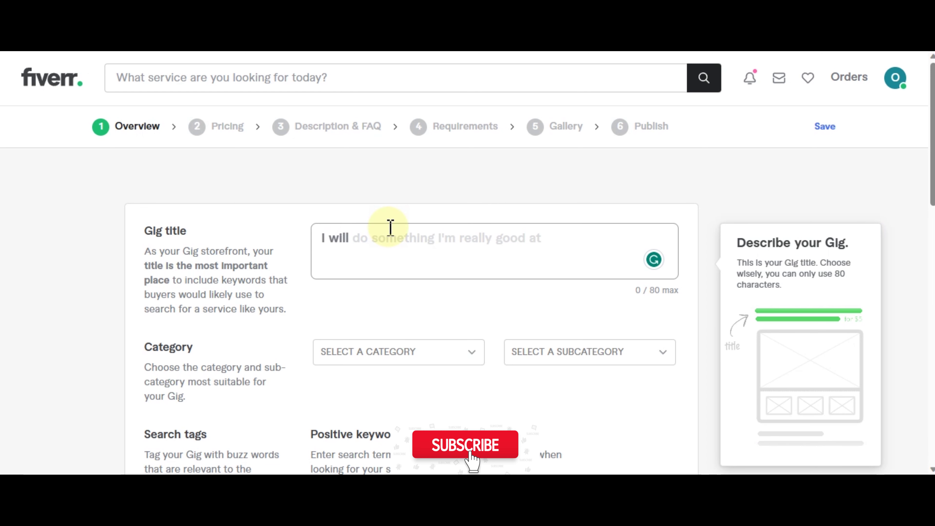
pyautogui.write('design a')
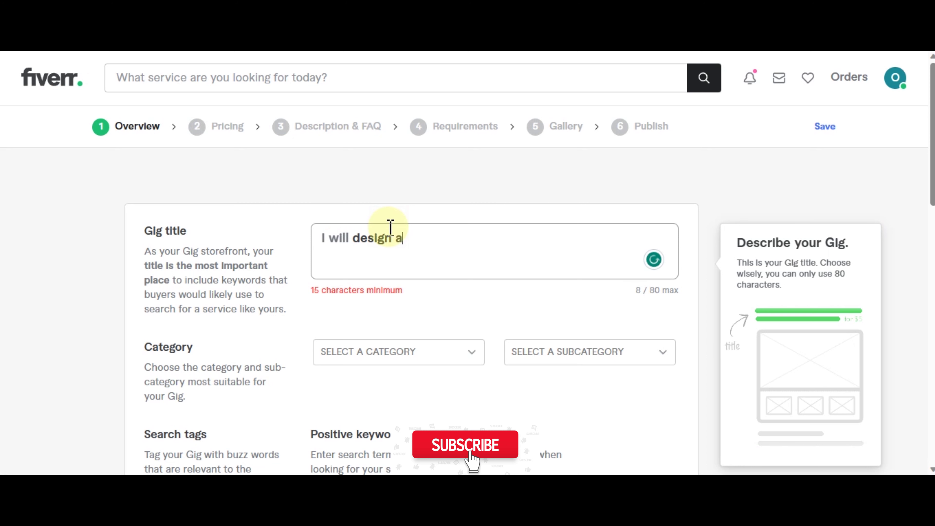
pyautogui.write('powerful Go')
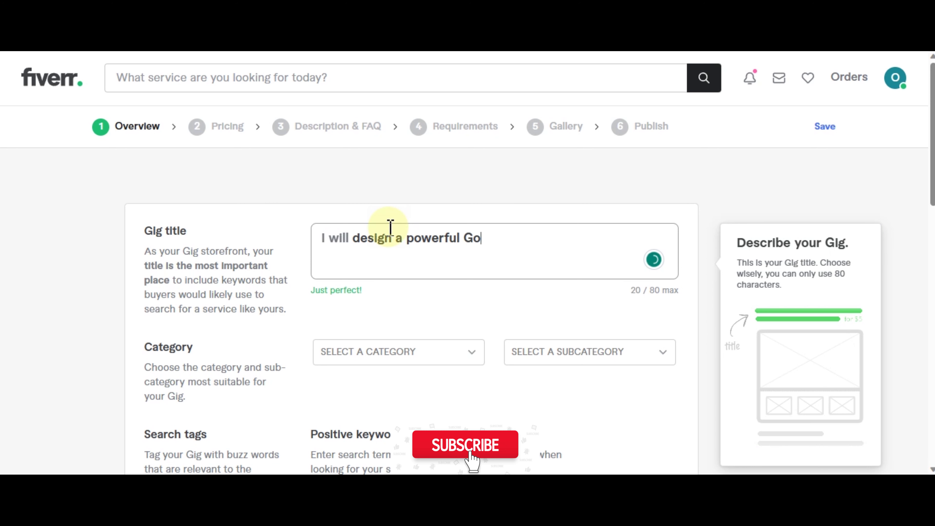
pyautogui.write('ogle ')
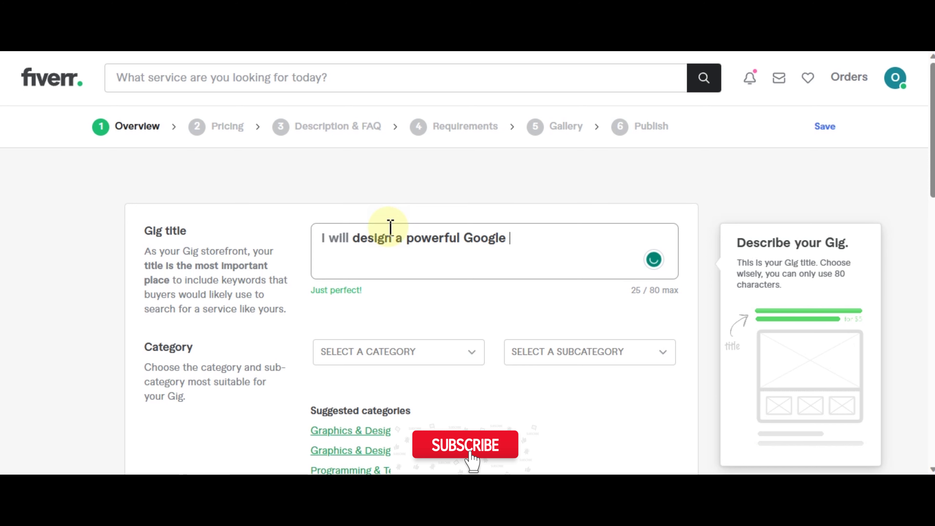
pyautogui.write('Presen')
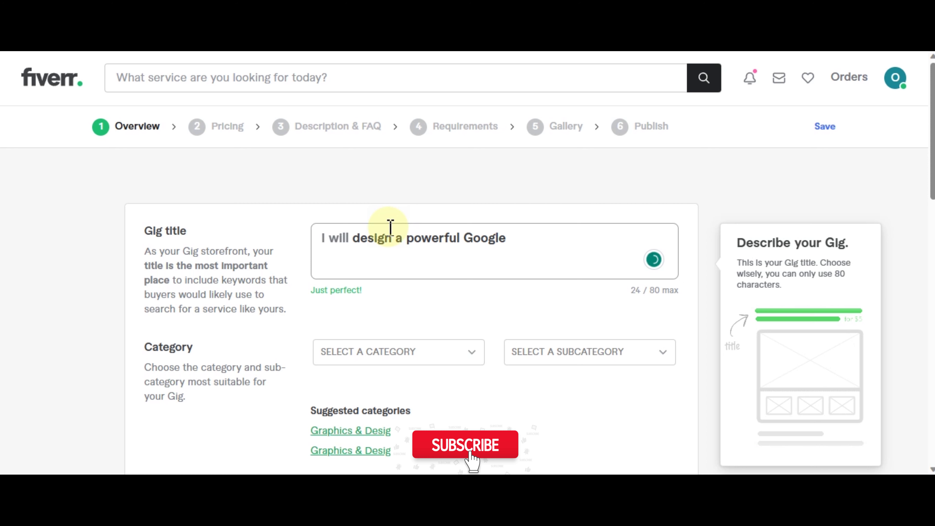
pyautogui.write('lides Presentatio')
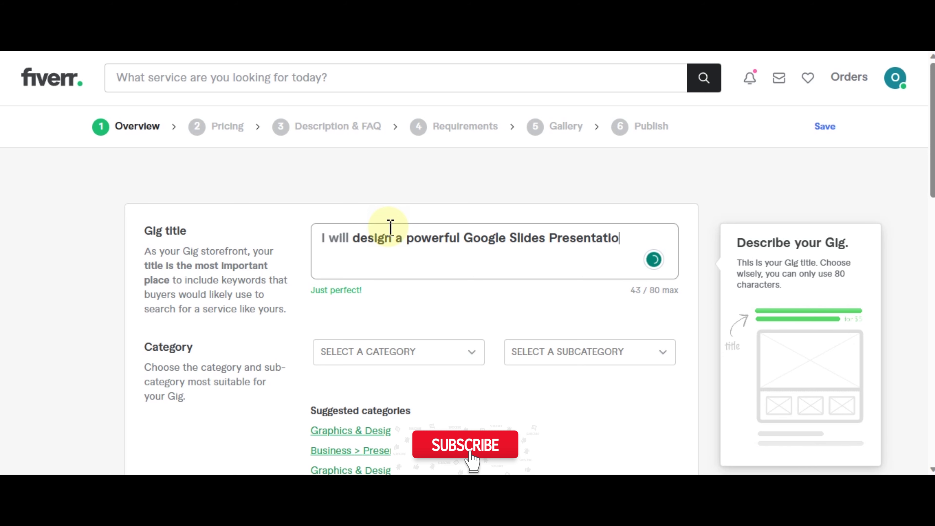
pyautogui.scroll(-15, 390, 228)
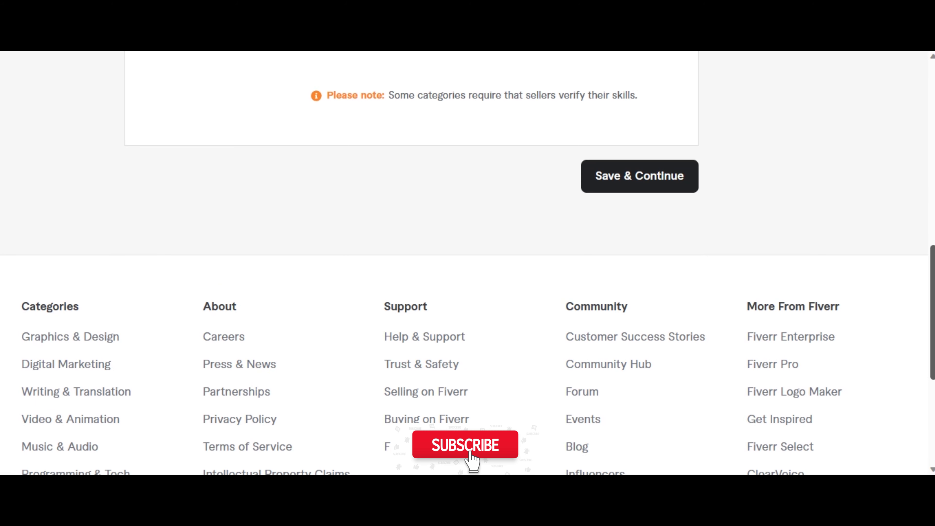
pyautogui.scroll(12, 468, 263)
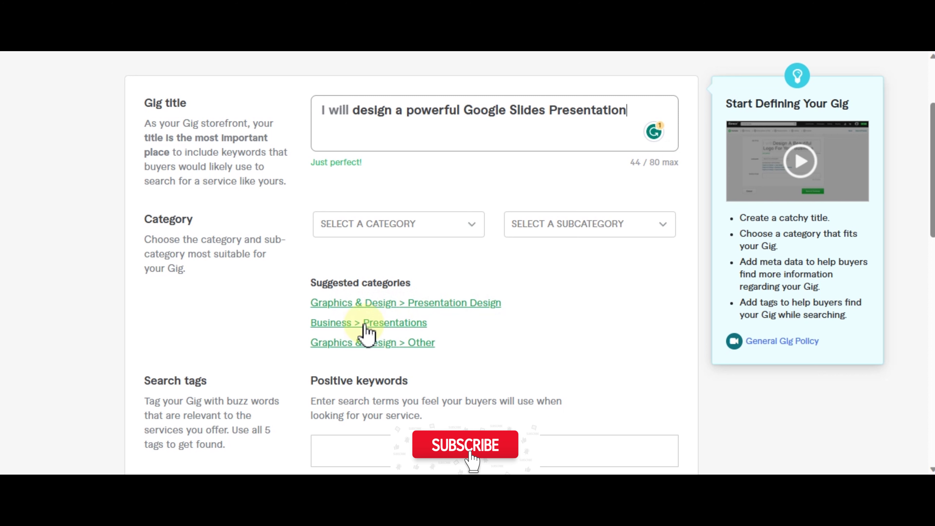
# - Apply the suggested Business > Presentations category and open the Service type choices
pyautogui.click(397, 323)
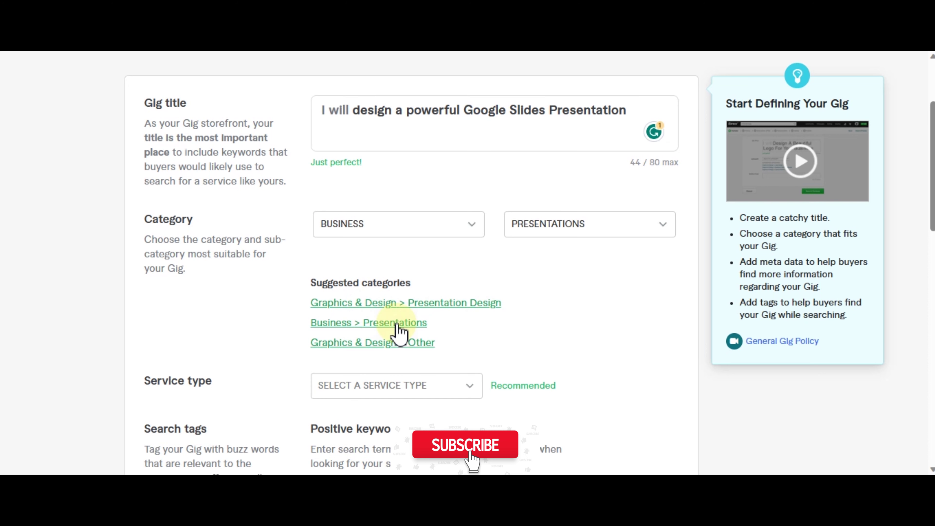
pyautogui.click(445, 387)
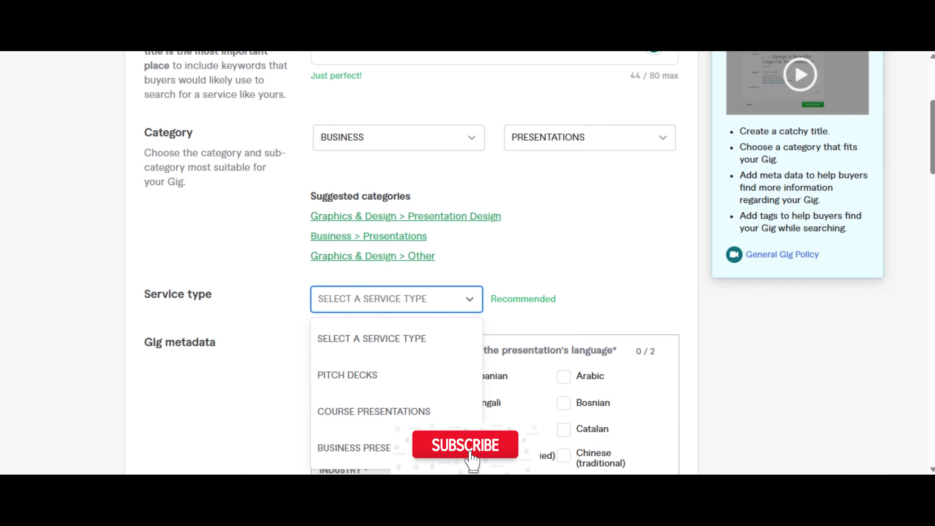
pyautogui.scroll(-4, 507, 236)
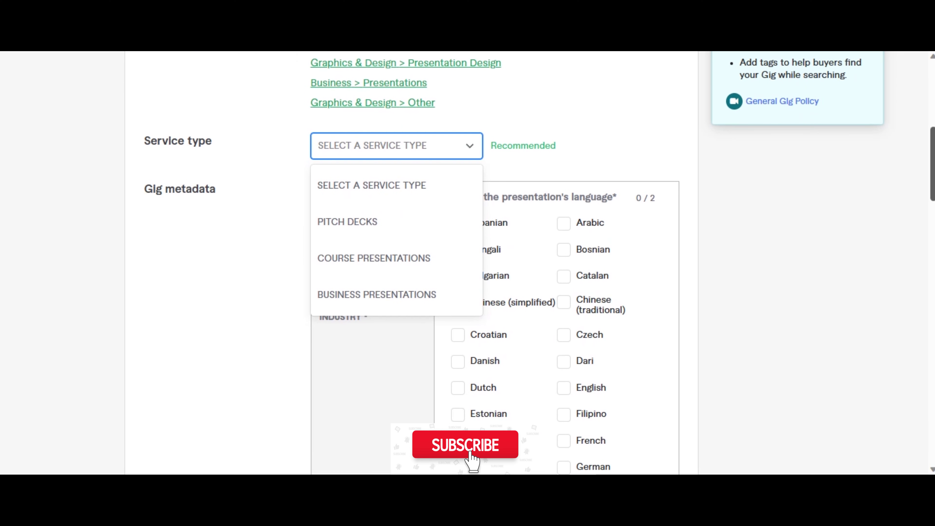
# - Set service type to Business Presentations, language to English, and presentation tool to Google Slides
pyautogui.click(390, 293)
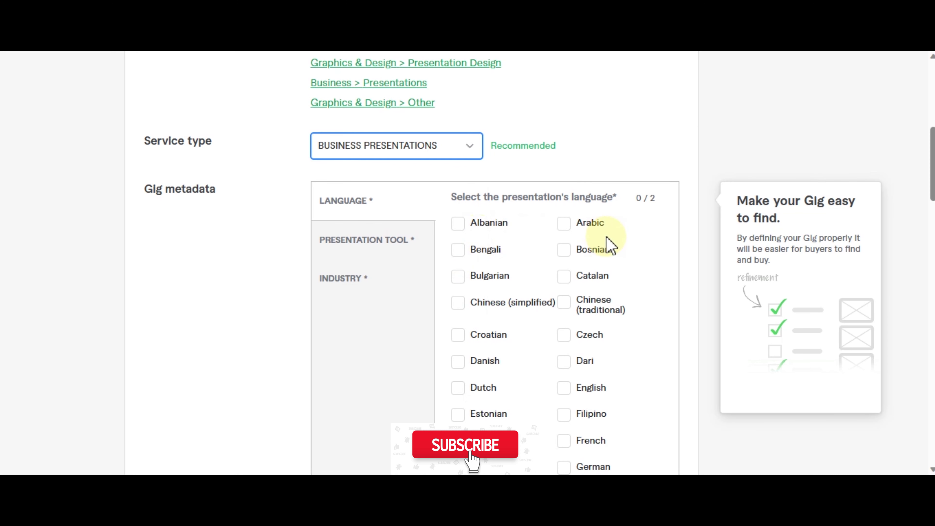
pyautogui.click(564, 393)
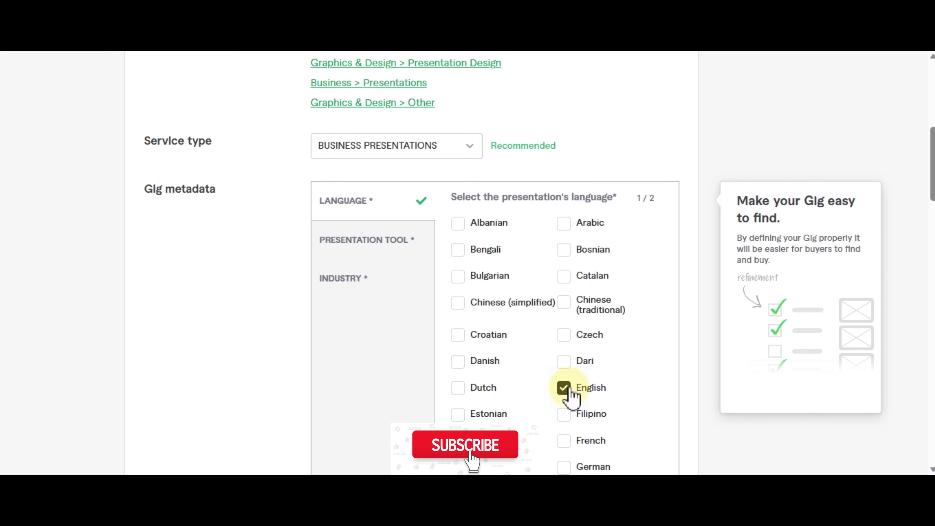
pyautogui.click(390, 242)
pyautogui.click(501, 241)
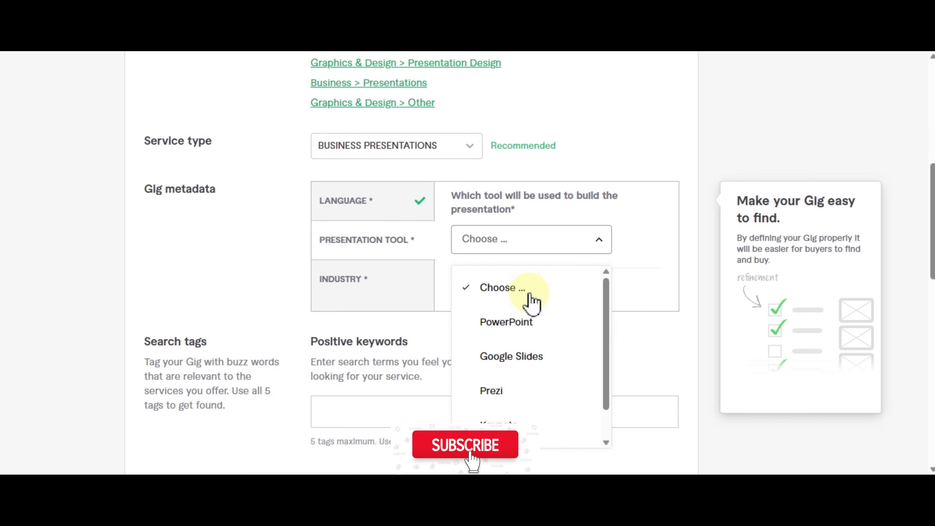
pyautogui.click(509, 358)
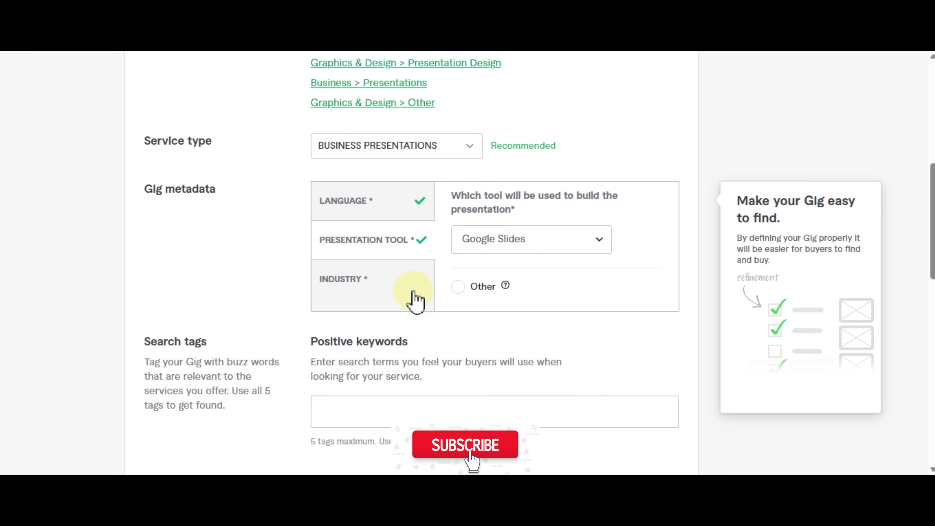
# - Bring up the Industry question and scroll through its options
pyautogui.click(393, 289)
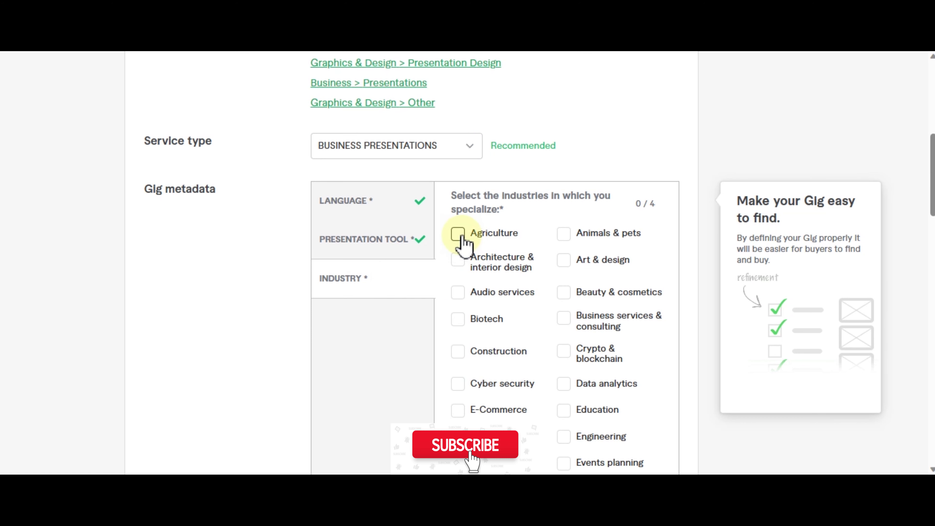
pyautogui.scroll(-2, 901, 203)
pyautogui.scroll(-3, 514, 265)
pyautogui.scroll(-1, 411, 263)
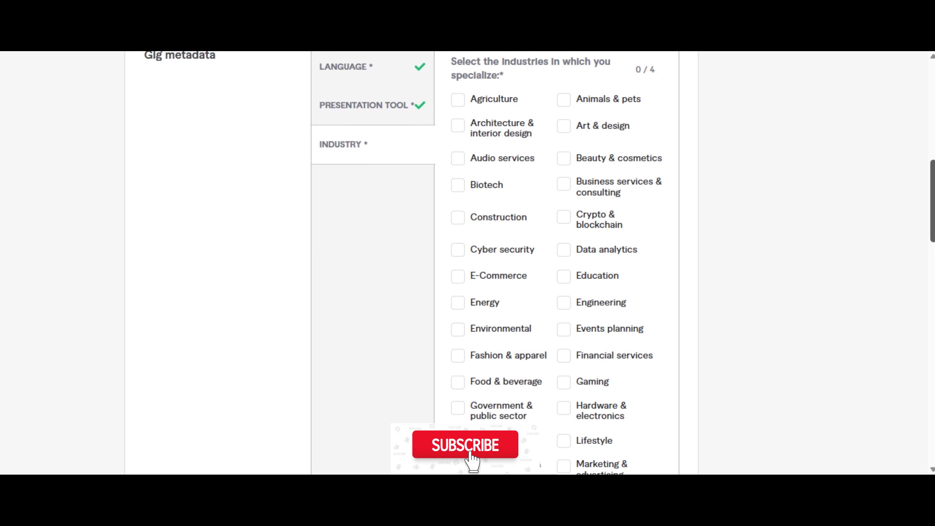
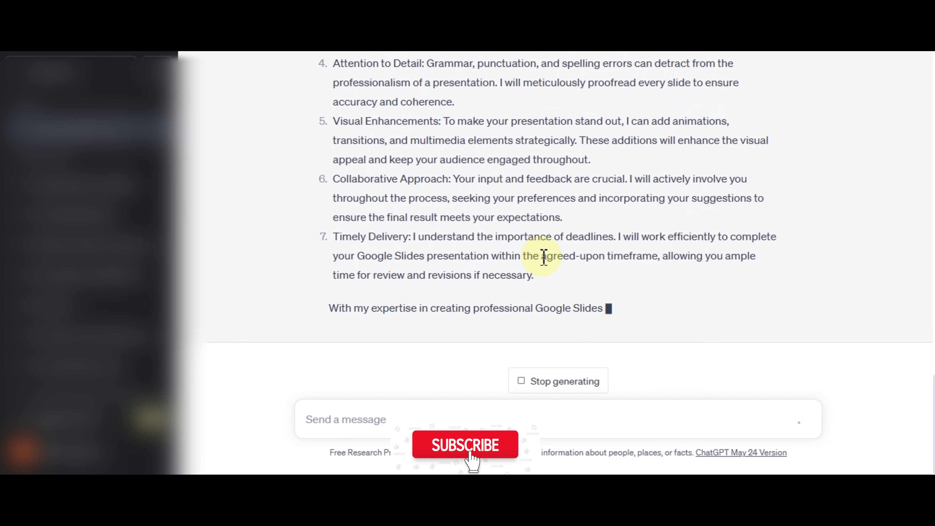
# - Copy the full ChatGPT Google Slides gig description, from the opening line through the timely-delivery point
pyautogui.moveTo(667, 312); pyautogui.dragTo(330, 117)
pyautogui.scroll(1, 375, 151)
pyautogui.scroll(3, 375, 151)
pyautogui.scroll(5, 375, 151)
pyautogui.rightClick(331, 118)
pyautogui.click(360, 128)
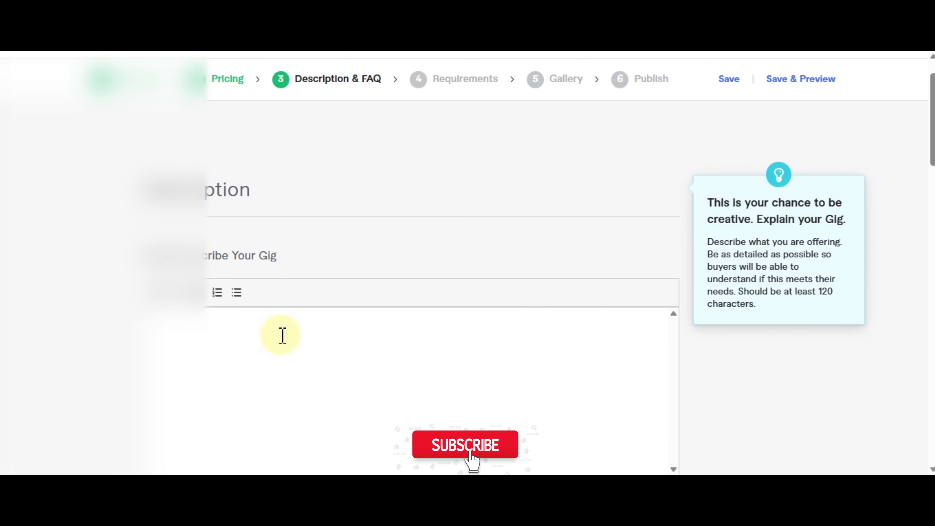
# - Paste the description into Fiverr's gig description, trim it to 973/1200 characters, and save
pyautogui.rightClick(283, 335)
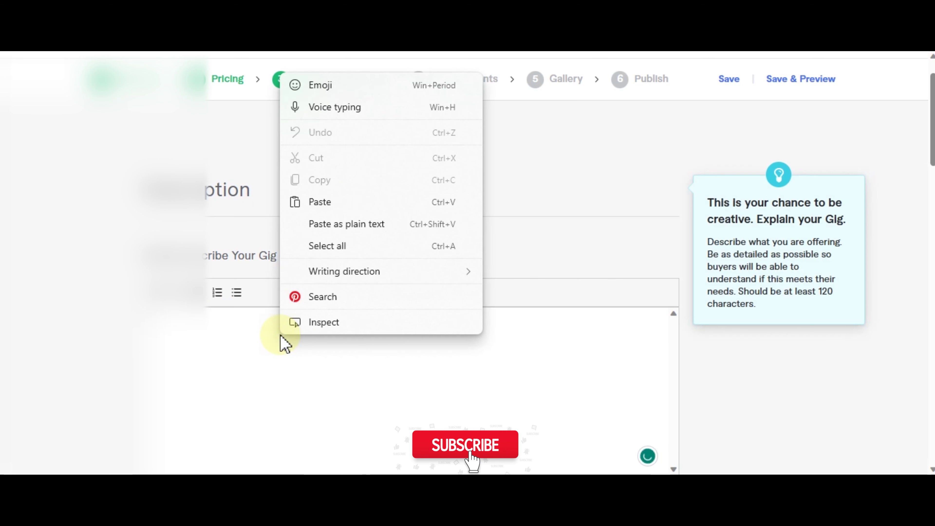
pyautogui.click(340, 206)
pyautogui.scroll(-4, 442, 258)
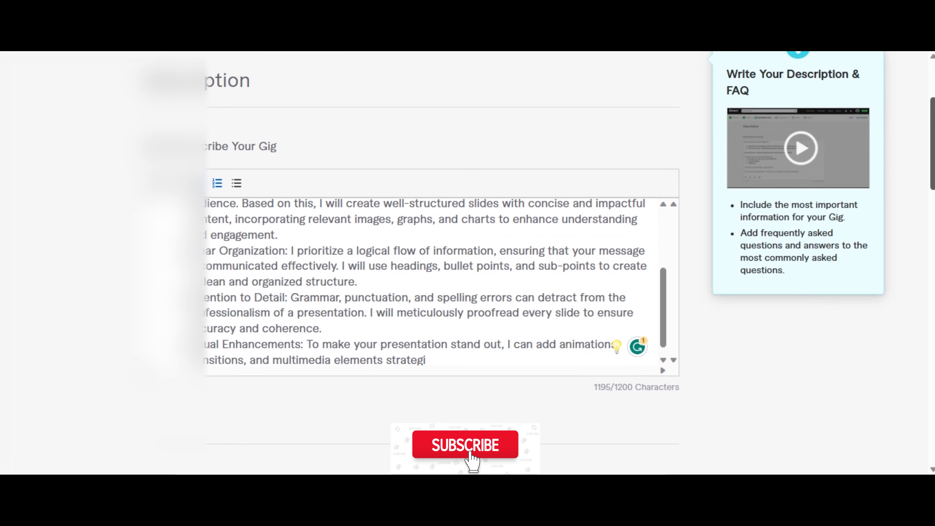
pyautogui.moveTo(662, 261); pyautogui.dragTo(664, 184)
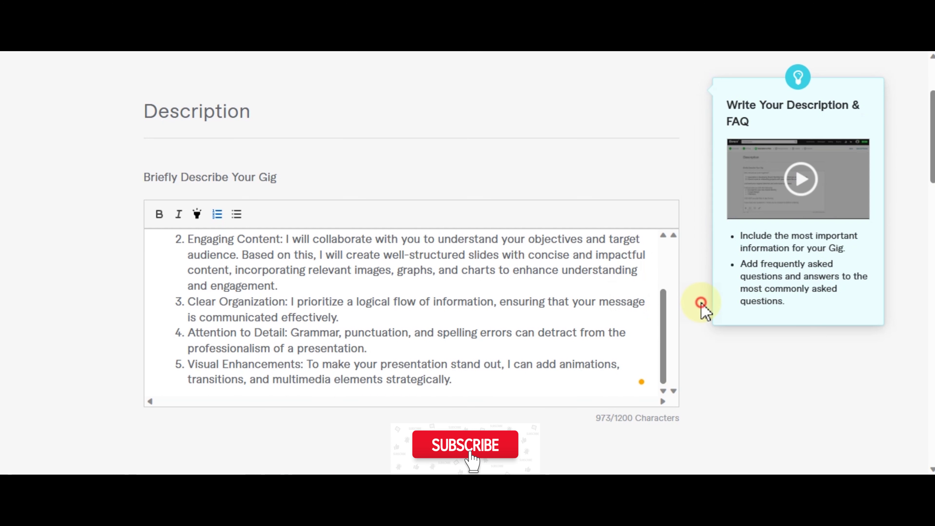
pyautogui.scroll(-4, 442, 258)
pyautogui.moveTo(933, 184); pyautogui.dragTo(933, 342)
pyautogui.click(645, 272)
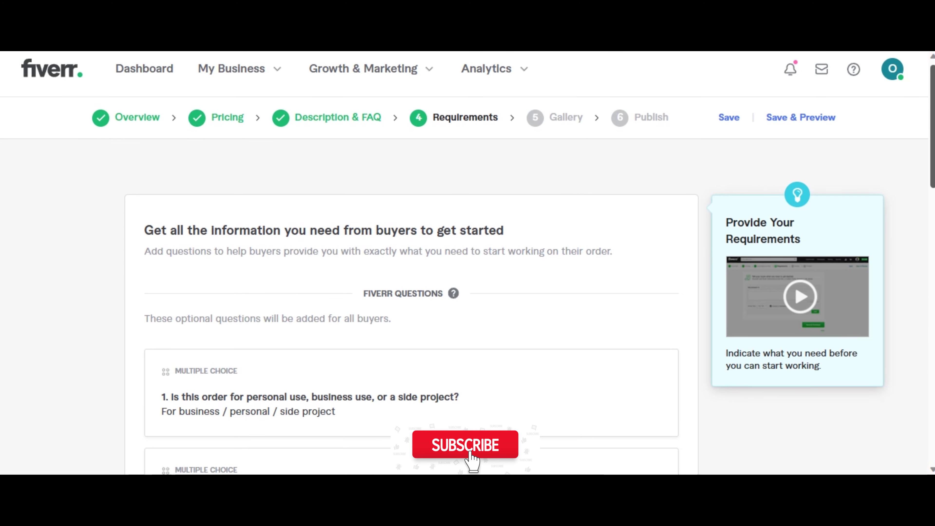
# - Add the required free-text buyer question 'Do you have any preferred colors for your presentation'
pyautogui.scroll(-3, 467, 264)
pyautogui.scroll(-8, 468, 264)
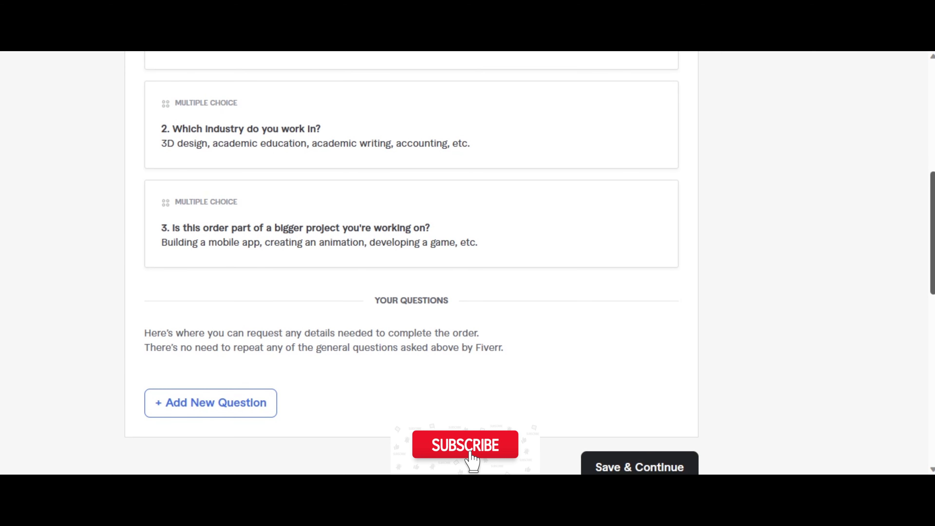
pyautogui.scroll(1, 401, 324)
pyautogui.scroll(-1, 401, 324)
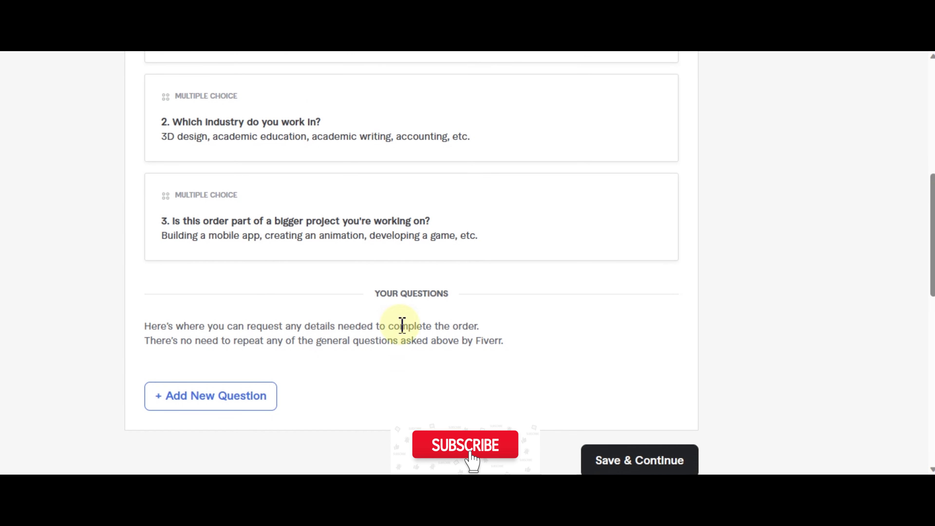
pyautogui.click(217, 398)
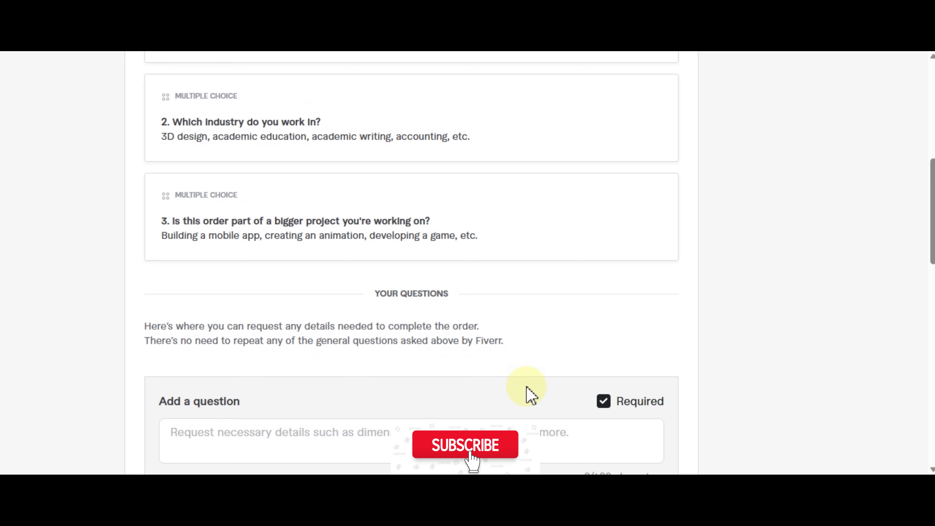
pyautogui.scroll(-6, 520, 222)
pyautogui.click(521, 216)
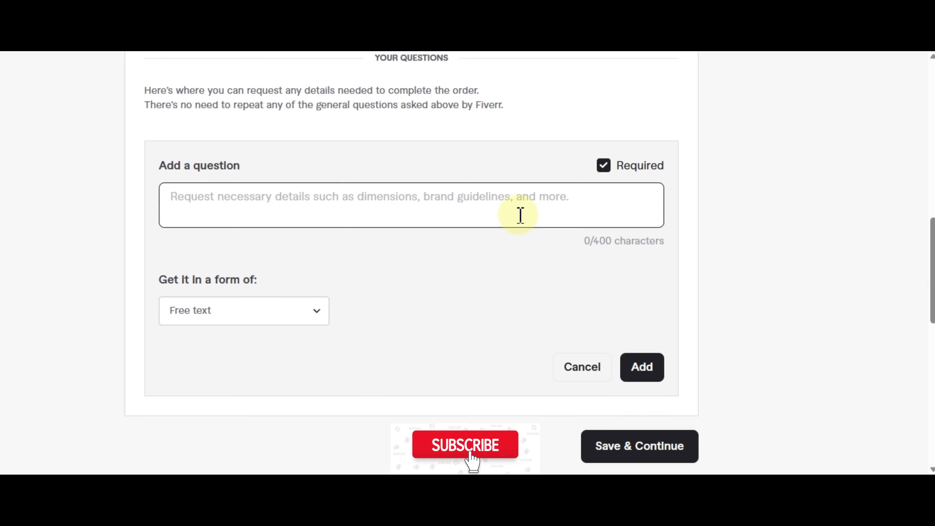
pyautogui.write('Do')
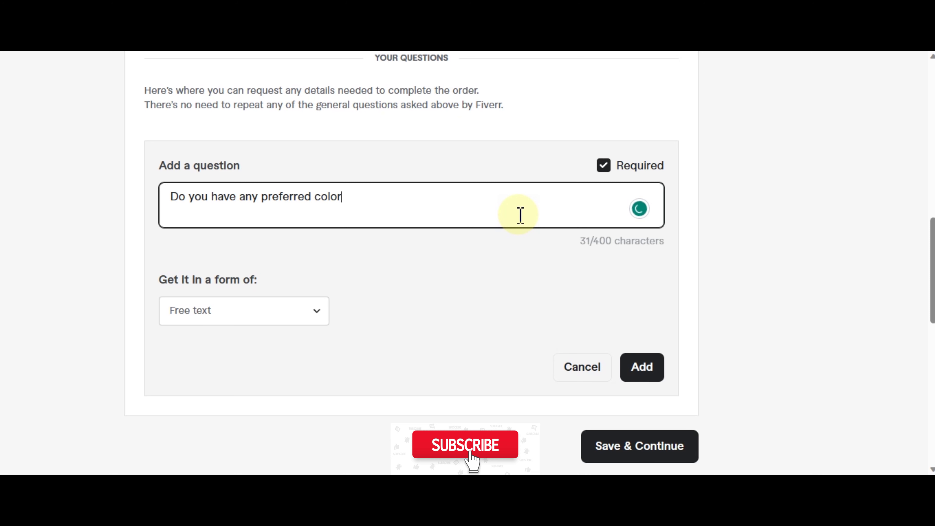
pyautogui.write('your presentation')
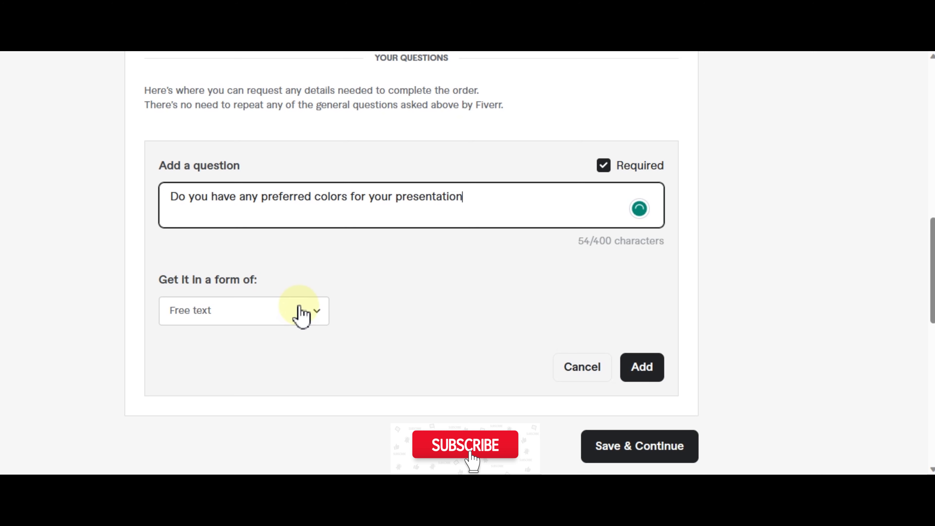
pyautogui.click(646, 368)
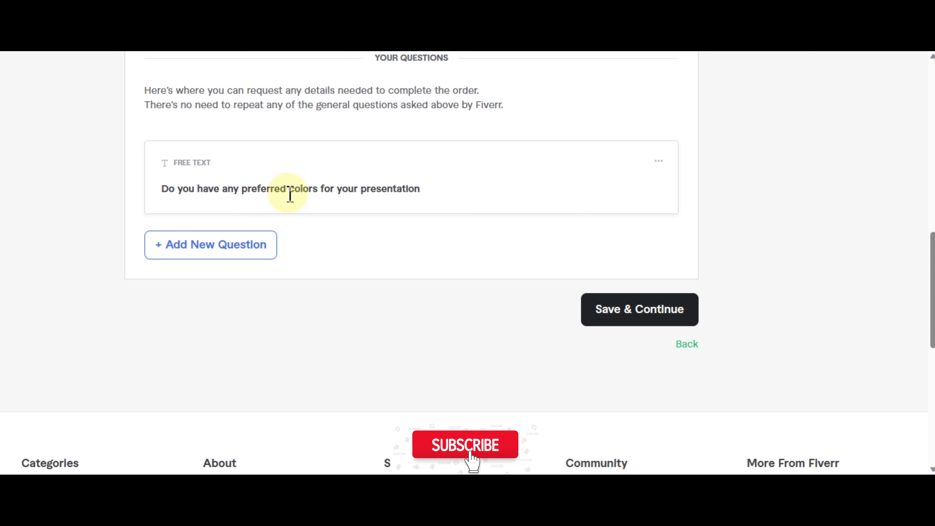
# - Save the requirements and continue to the Gallery step
pyautogui.tripleClick(319, 189)
pyautogui.click(355, 217)
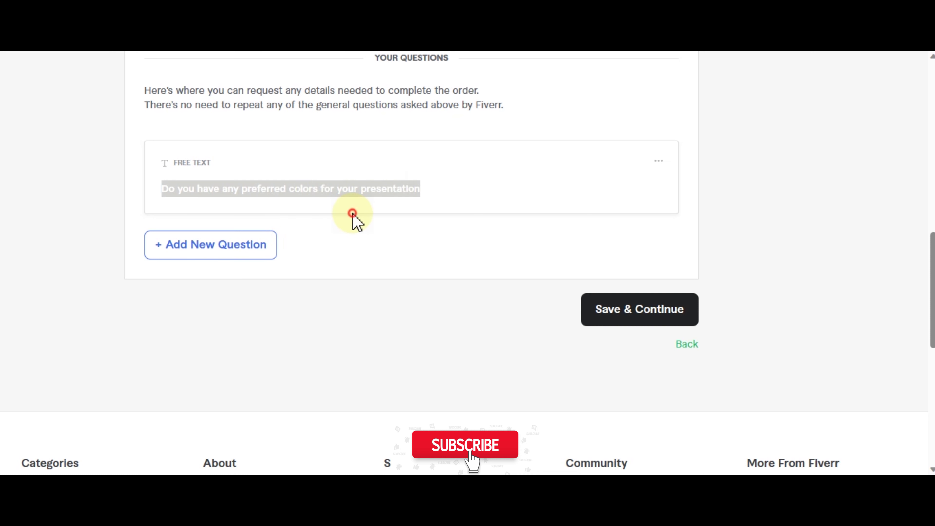
pyautogui.click(613, 308)
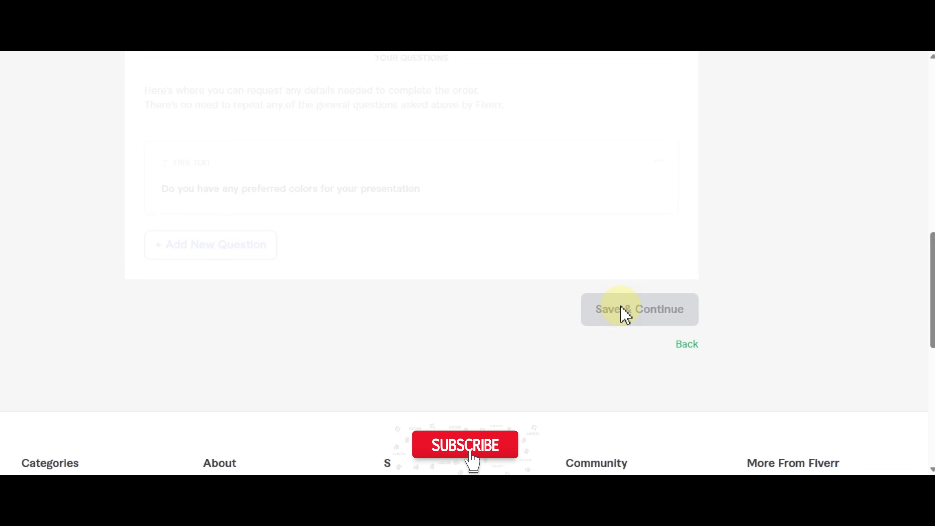
# - Scroll through the Gallery step's empty Images, Video and Documents upload slots
pyautogui.moveTo(932, 258)
pyautogui.mouseDown()
pyautogui.moveTo(932, 278)
pyautogui.moveTo(932, 263)
pyautogui.mouseUp()
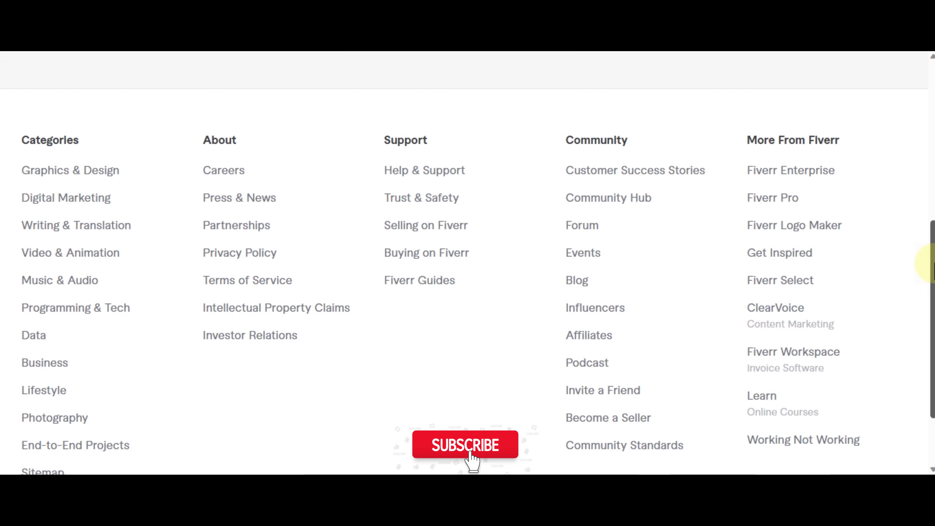
pyautogui.scroll(-4, 468, 263)
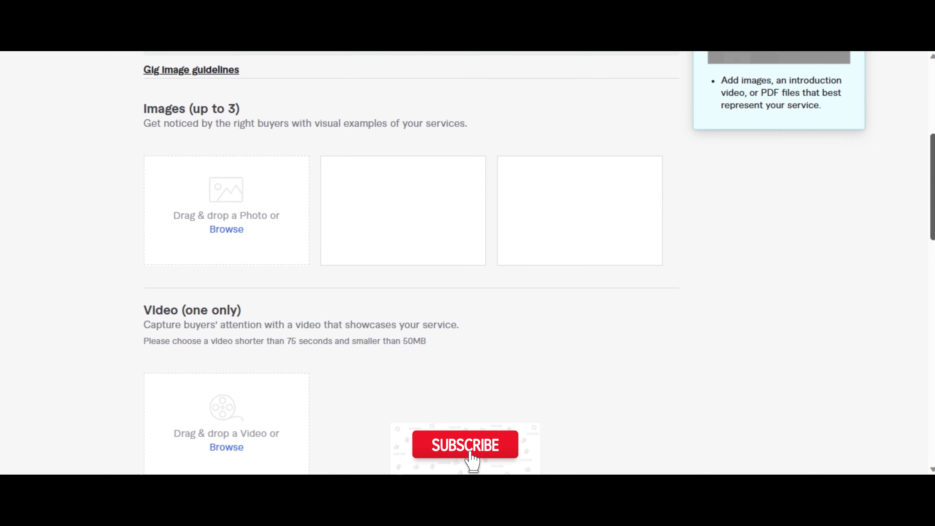
pyautogui.scroll(-10, 468, 263)
pyautogui.scroll(12, 887, 178)
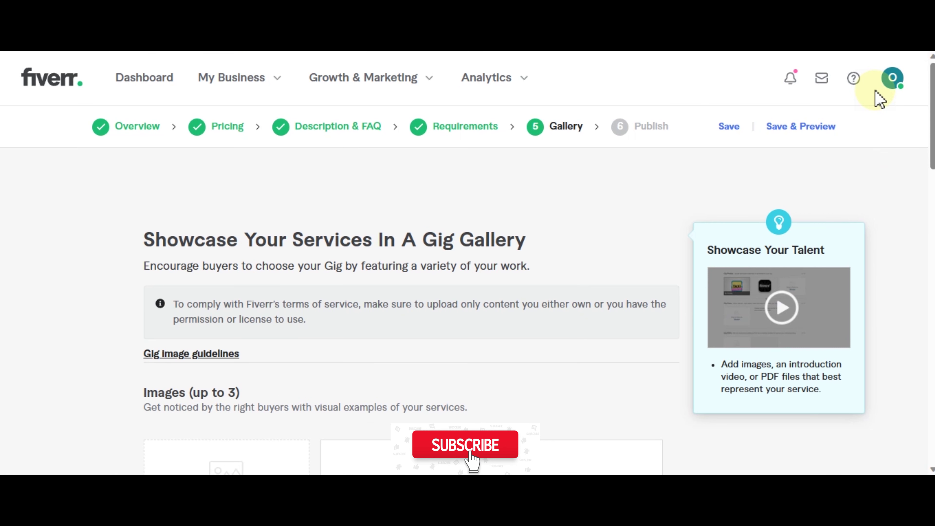
pyautogui.scroll(-3, 928, 111)
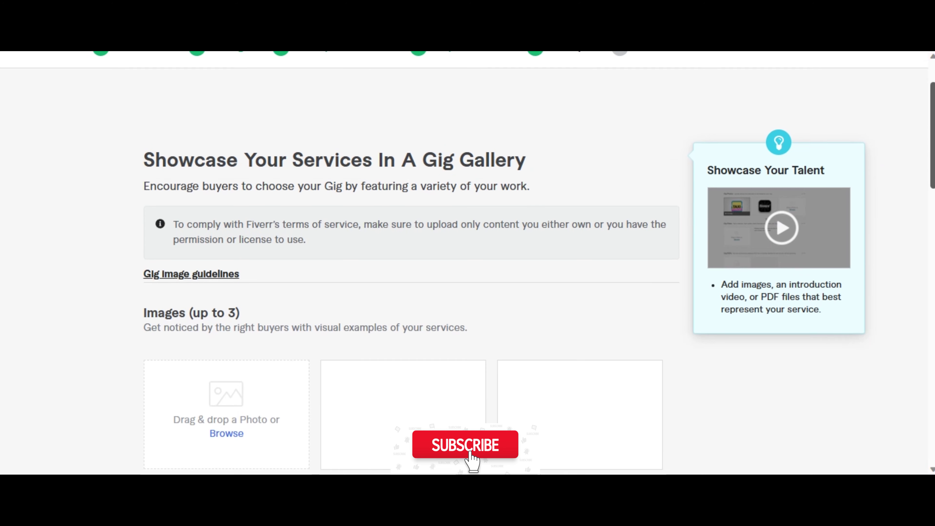
pyautogui.scroll(-1, 468, 263)
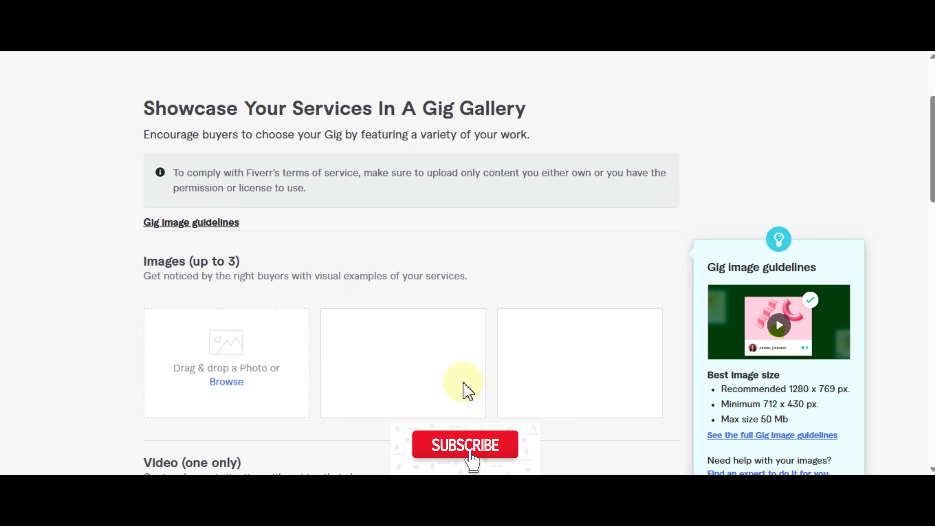
pyautogui.scroll(-3, 478, 309)
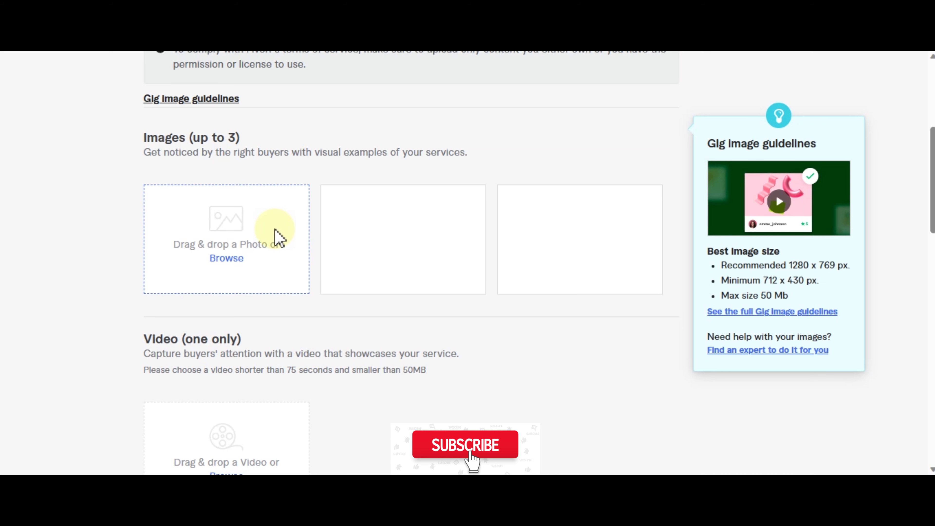
pyautogui.scroll(6, 372, 225)
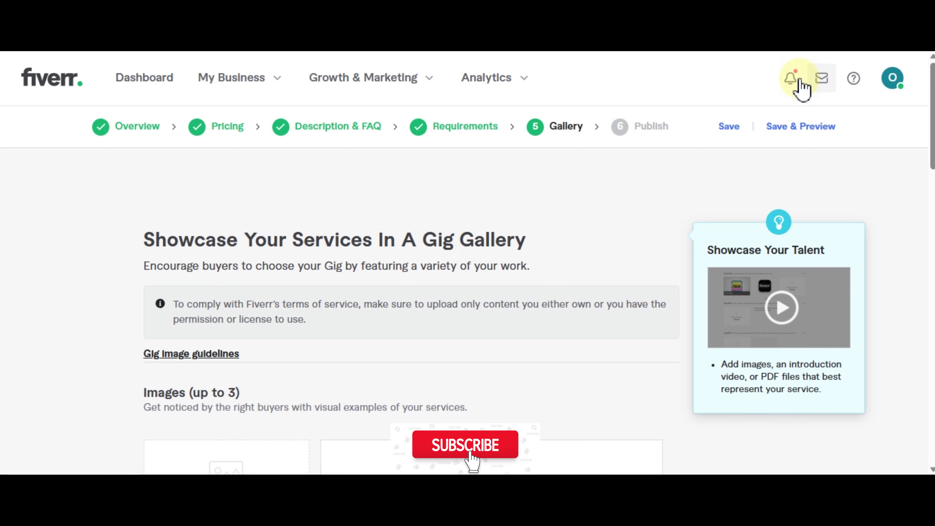
pyautogui.scroll(-9, 468, 263)
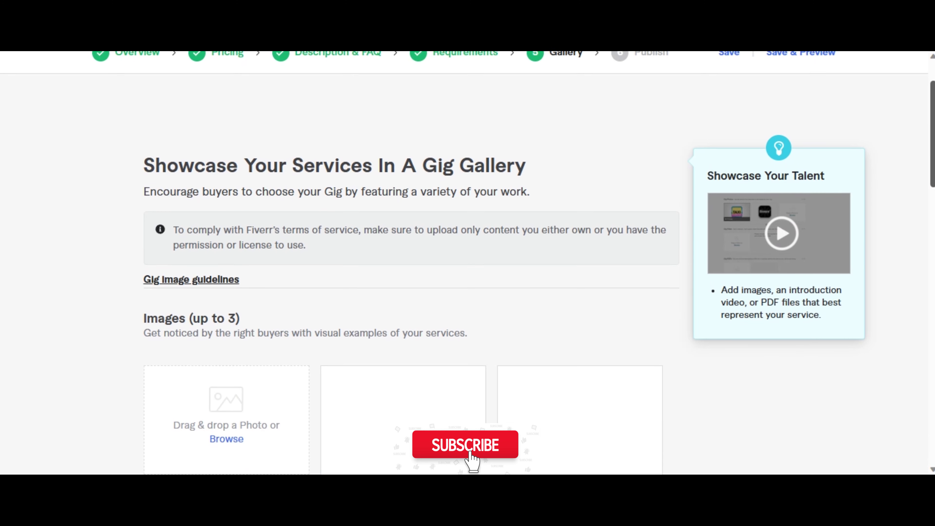
pyautogui.scroll(-3, 467, 263)
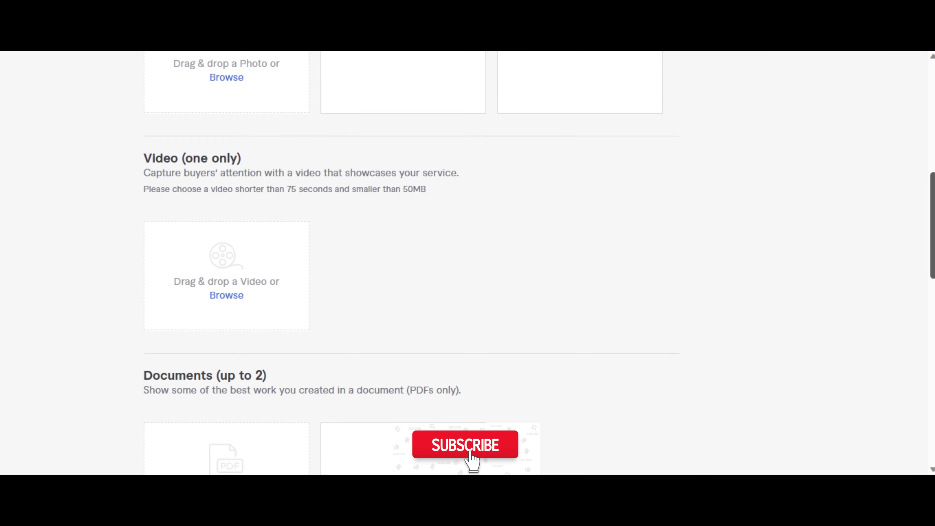
pyautogui.moveTo(931, 240); pyautogui.dragTo(924, 125)
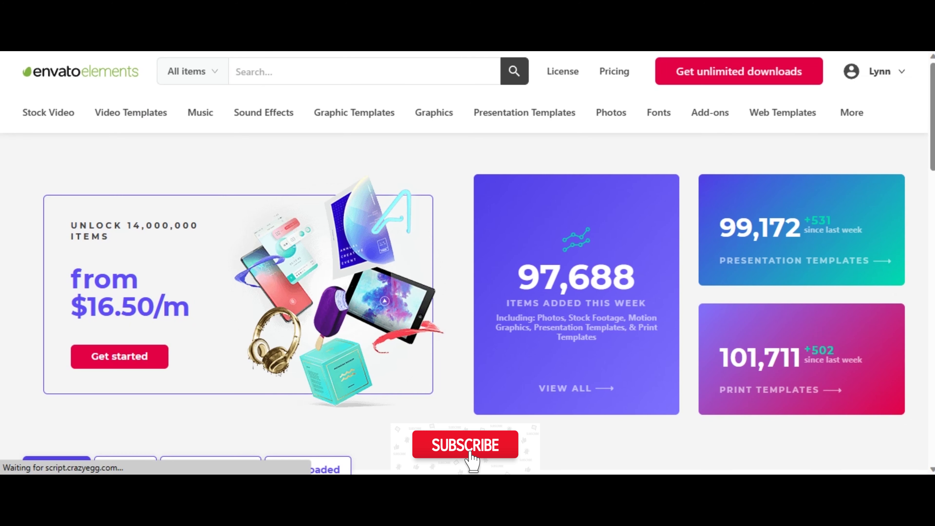
# - Browse Envato Elements' Google Slides presentation templates filtered to the marketing category
pyautogui.moveTo(490, 121)
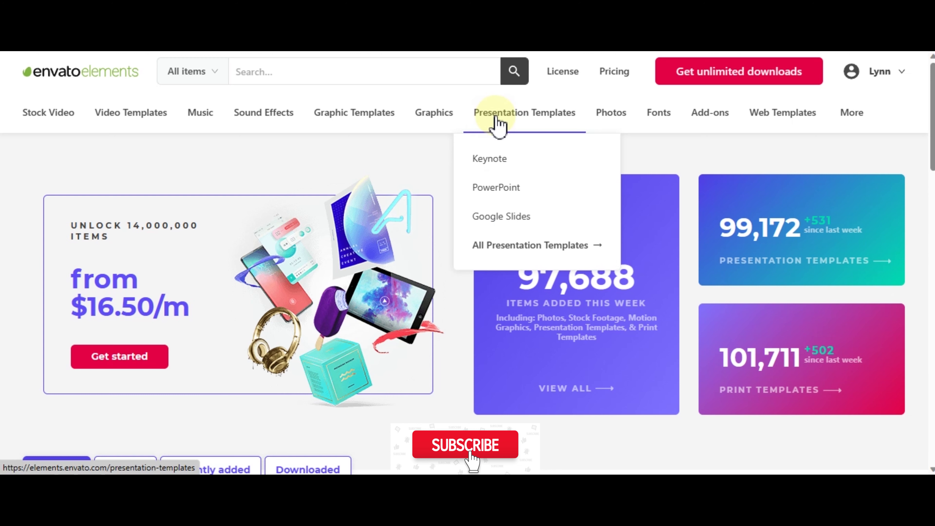
pyautogui.click(504, 217)
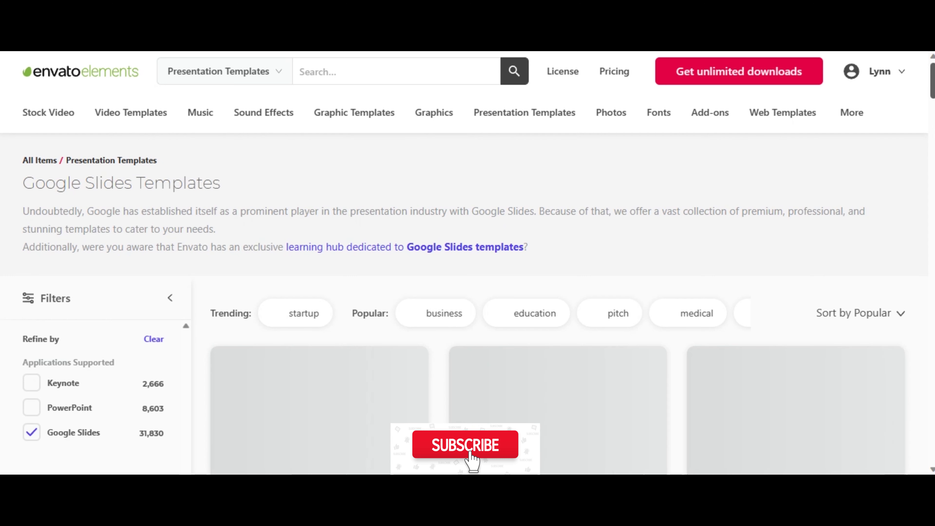
pyautogui.scroll(-2, 468, 295)
pyautogui.scroll(-2, 522, 205)
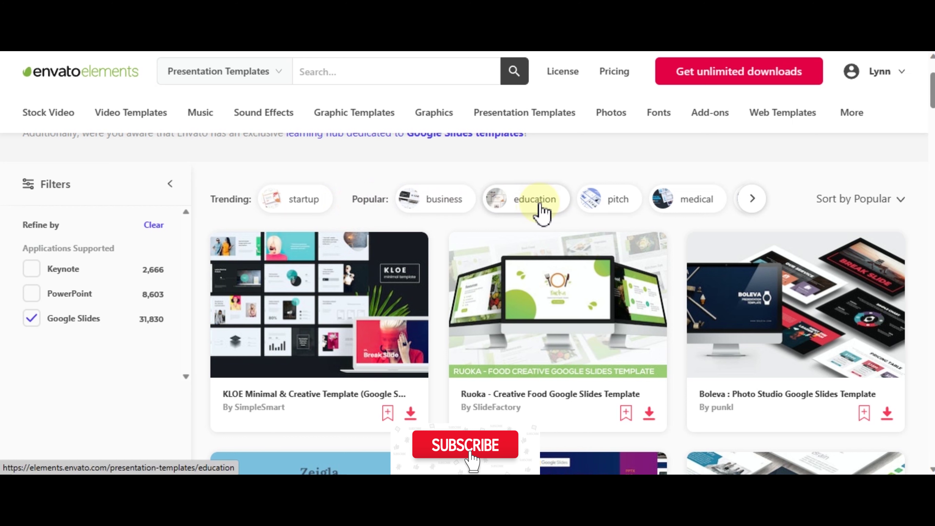
pyautogui.click(751, 199)
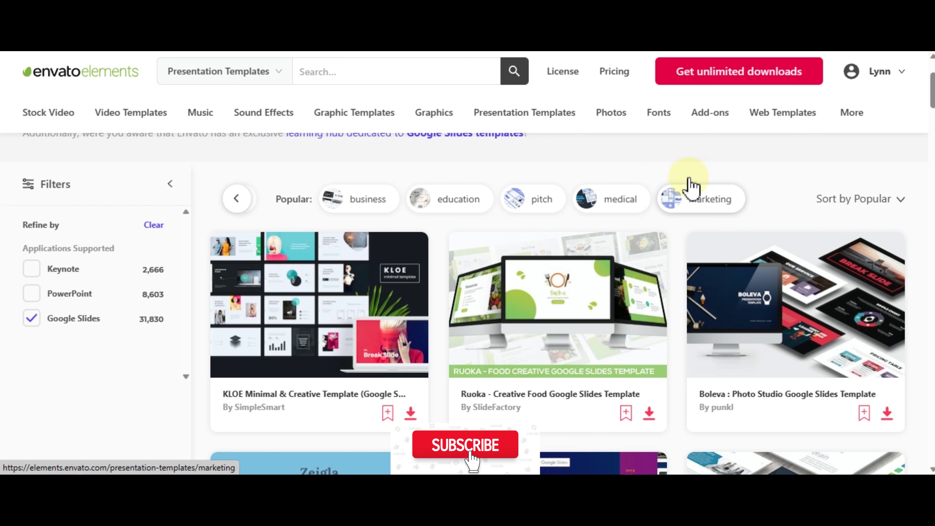
pyautogui.click(701, 202)
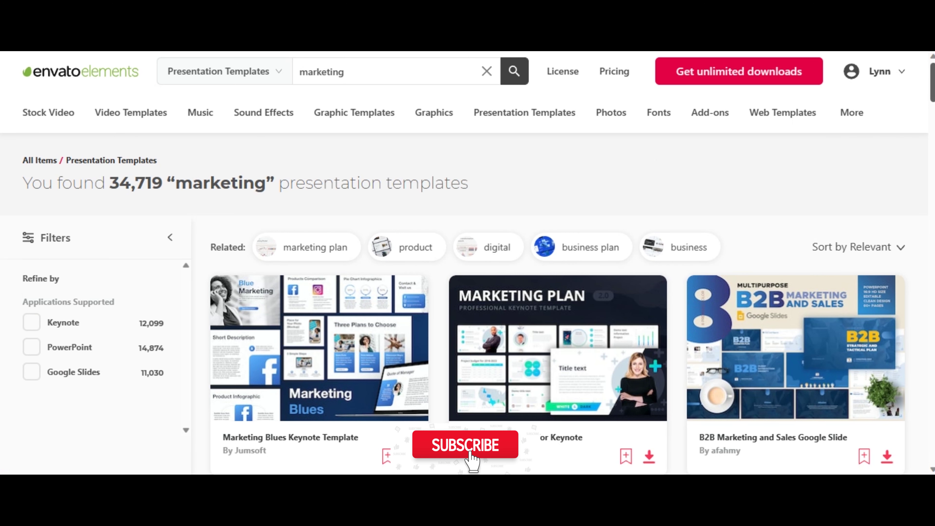
# - Scroll the marketing results and open the Kanigara template's slide previews
pyautogui.scroll(-5, 558, 302)
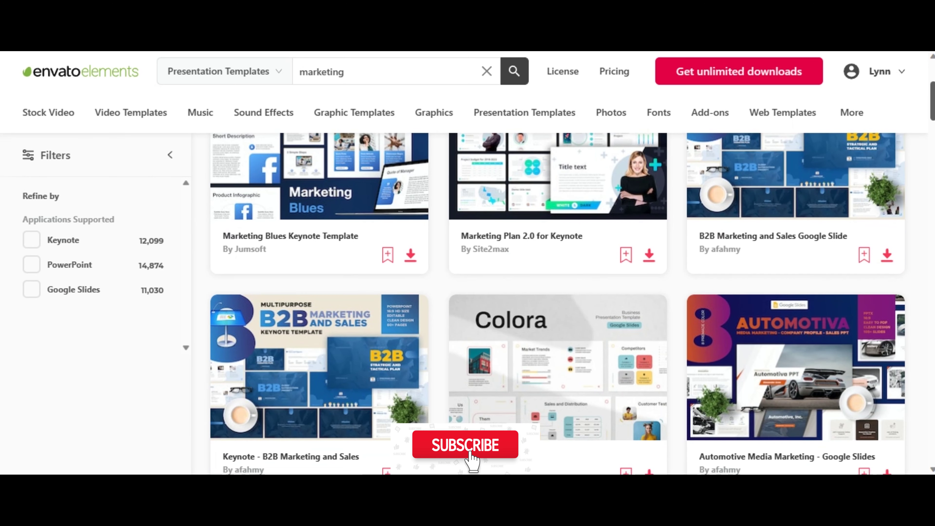
pyautogui.scroll(-5, 558, 302)
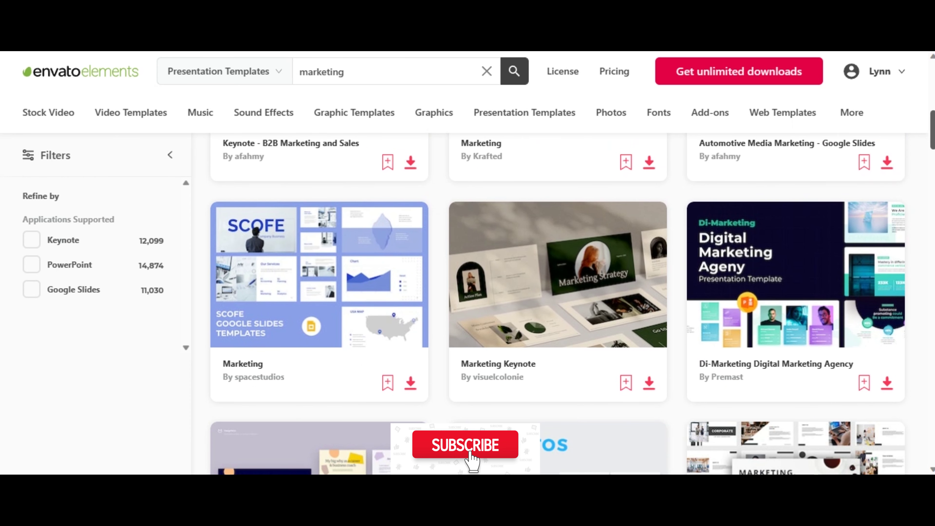
pyautogui.scroll(-5, 372, 420)
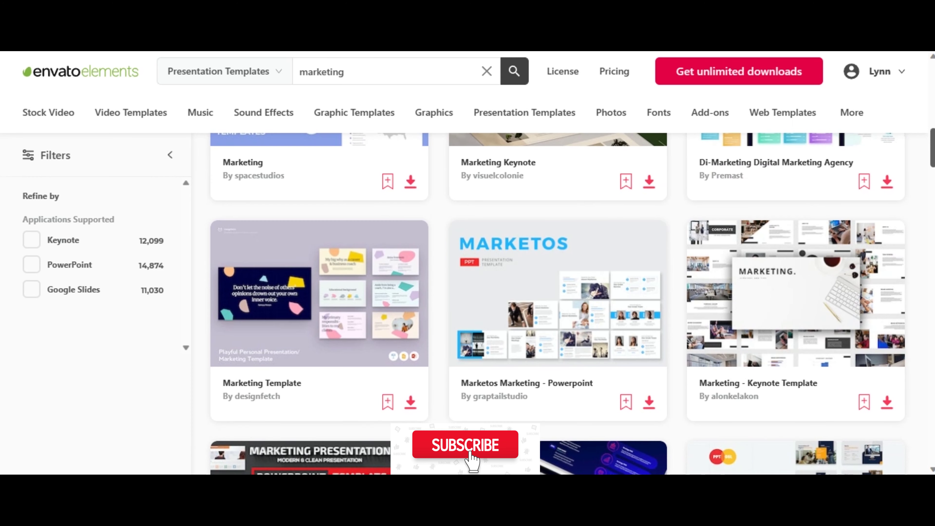
pyautogui.scroll(-8, 372, 420)
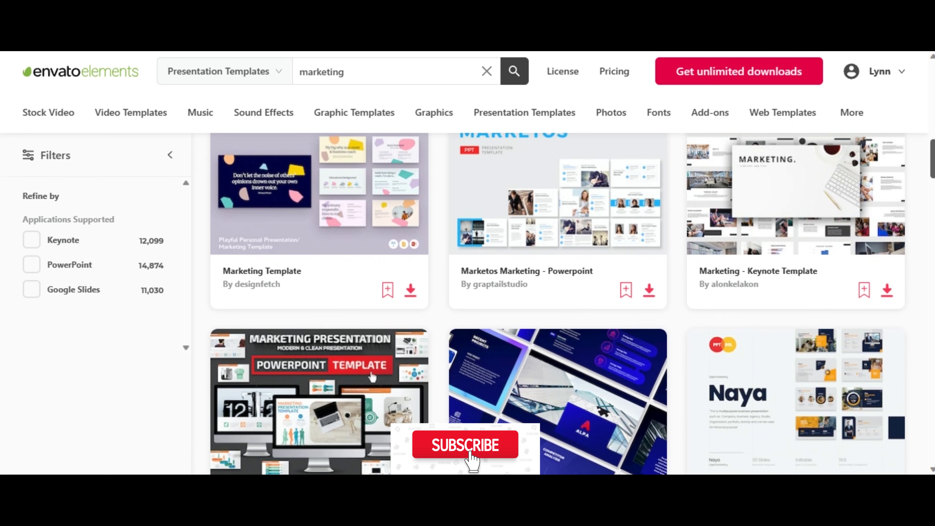
pyautogui.scroll(-3, 557, 305)
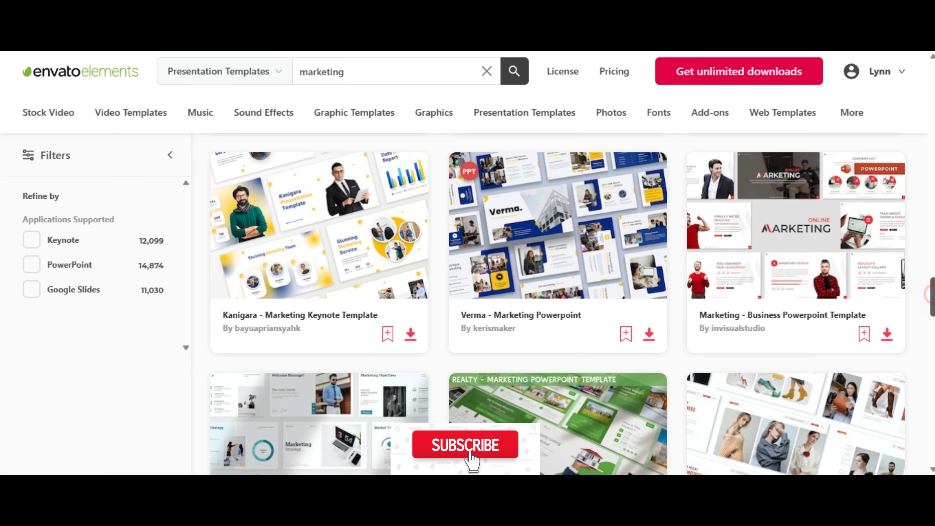
pyautogui.scroll(-4, 933, 295)
pyautogui.scroll(-2, 573, 304)
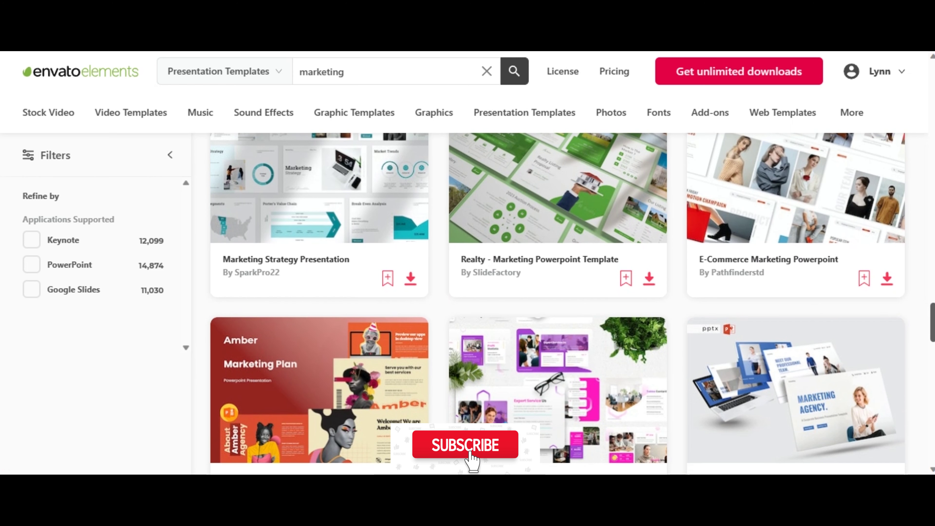
pyautogui.scroll(1, 557, 304)
pyautogui.scroll(-6, 558, 303)
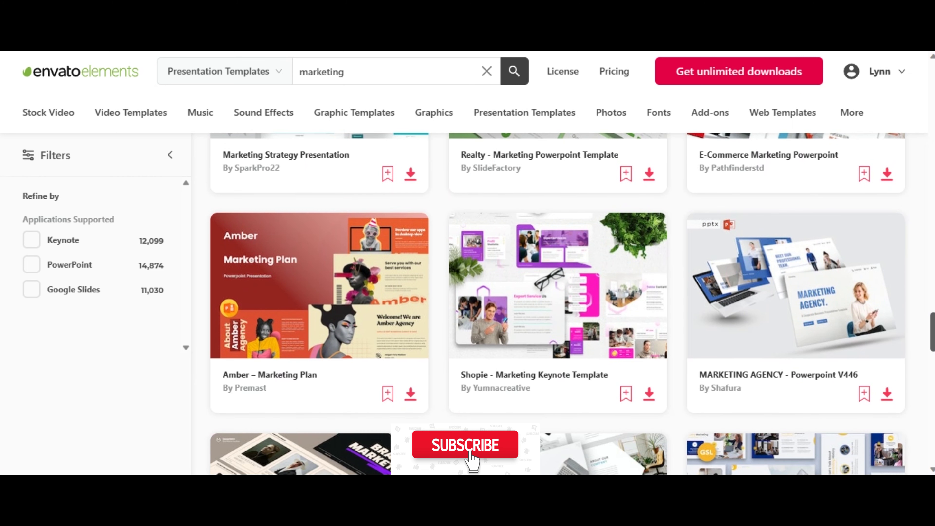
pyautogui.scroll(-5, 558, 303)
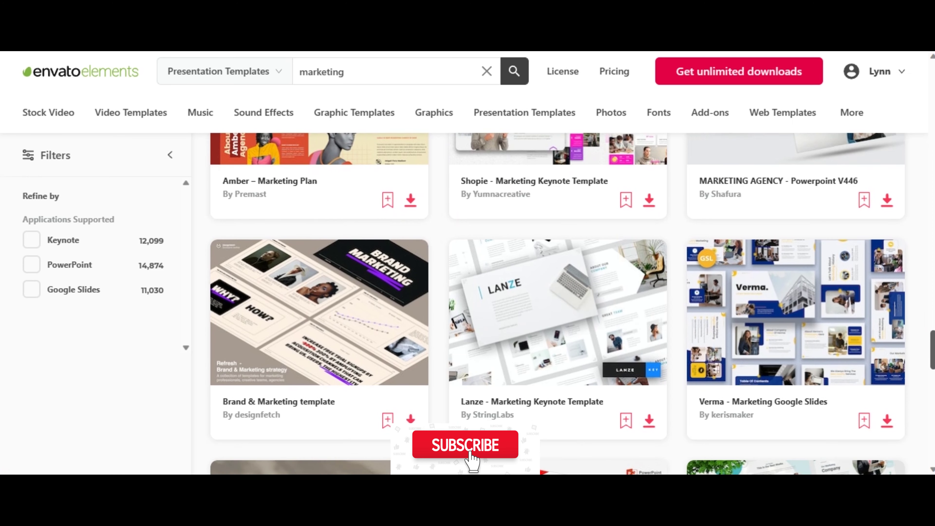
pyautogui.scroll(-1, 557, 304)
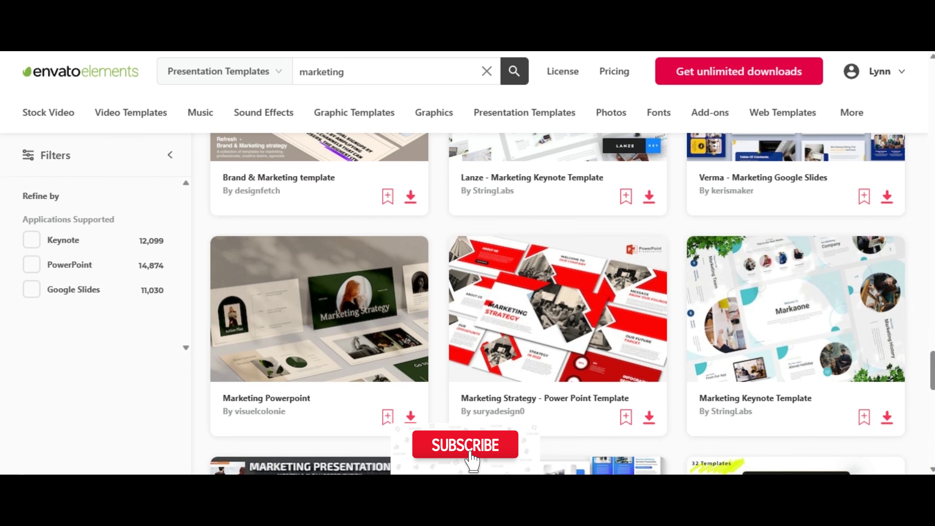
pyautogui.scroll(10, 931, 351)
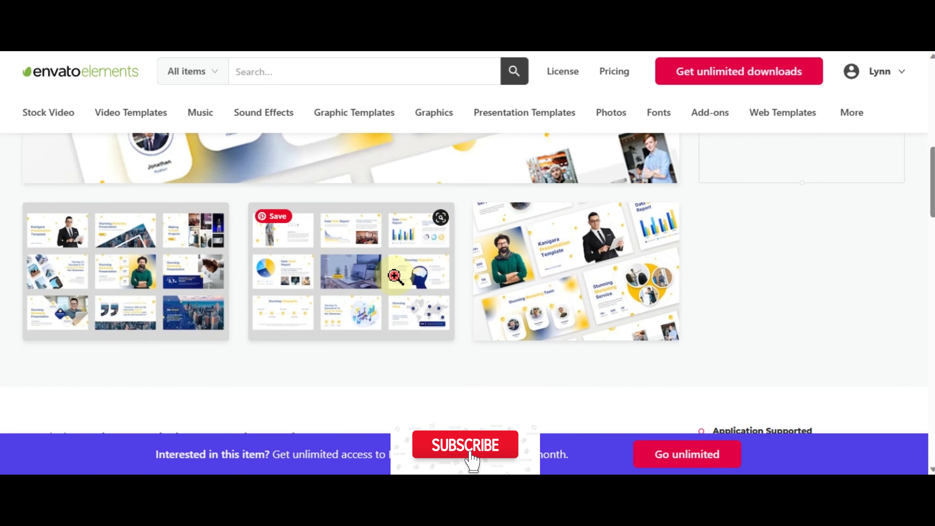
pyautogui.click(395, 277)
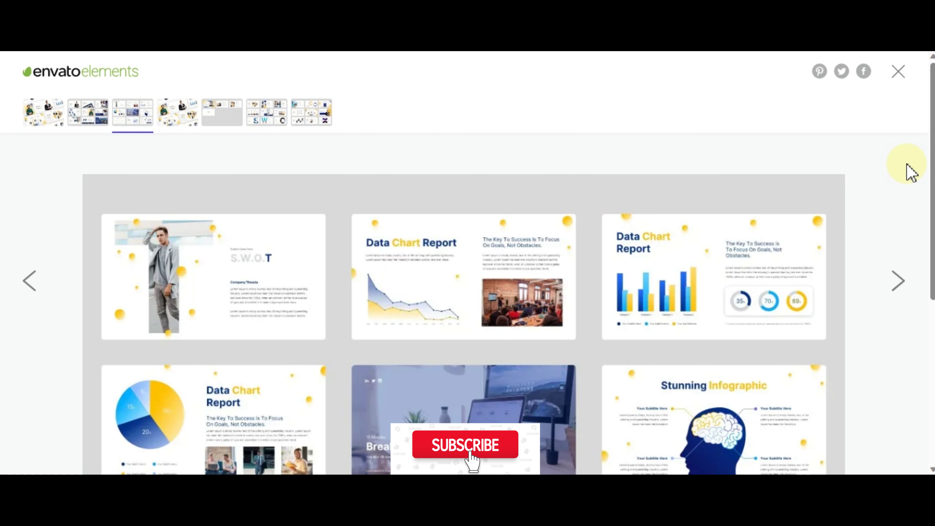
pyautogui.moveTo(932, 173); pyautogui.dragTo(932, 176)
pyautogui.scroll(-4, 468, 267)
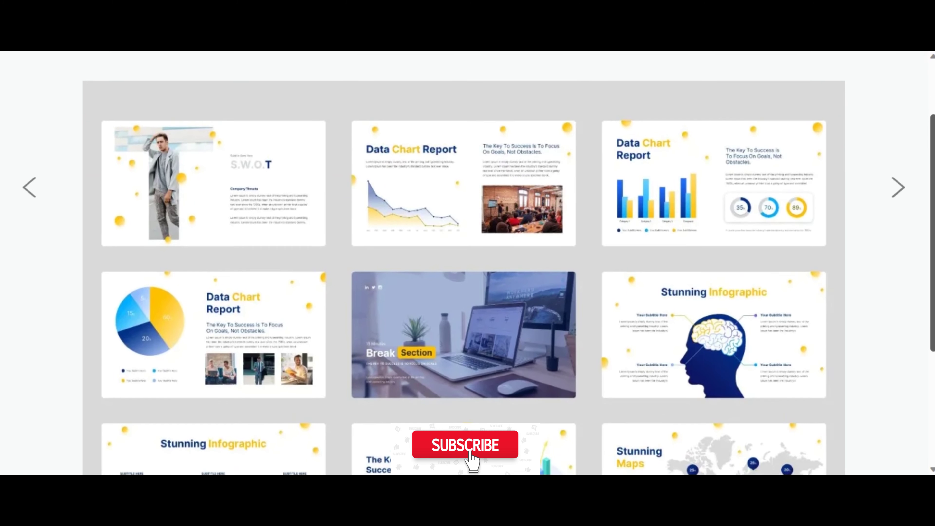
pyautogui.scroll(-3, 468, 263)
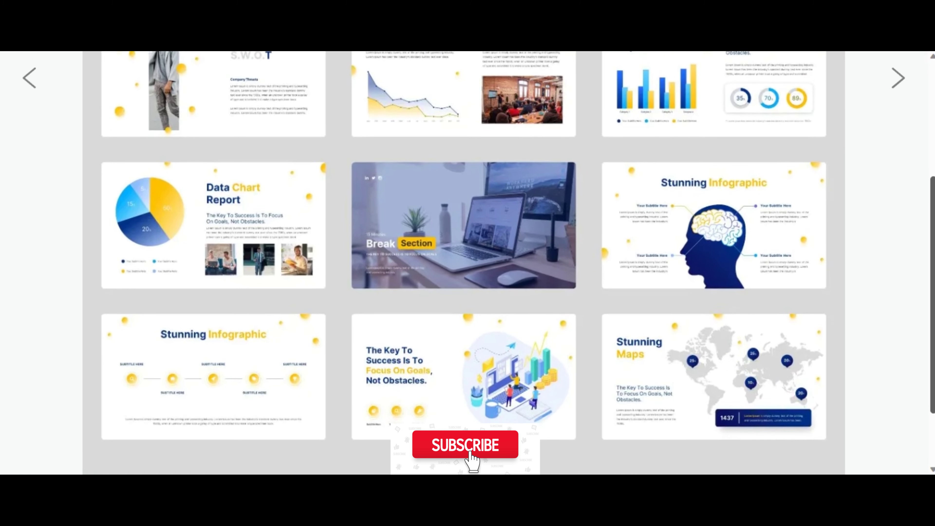
pyautogui.moveTo(932, 254); pyautogui.dragTo(921, 153)
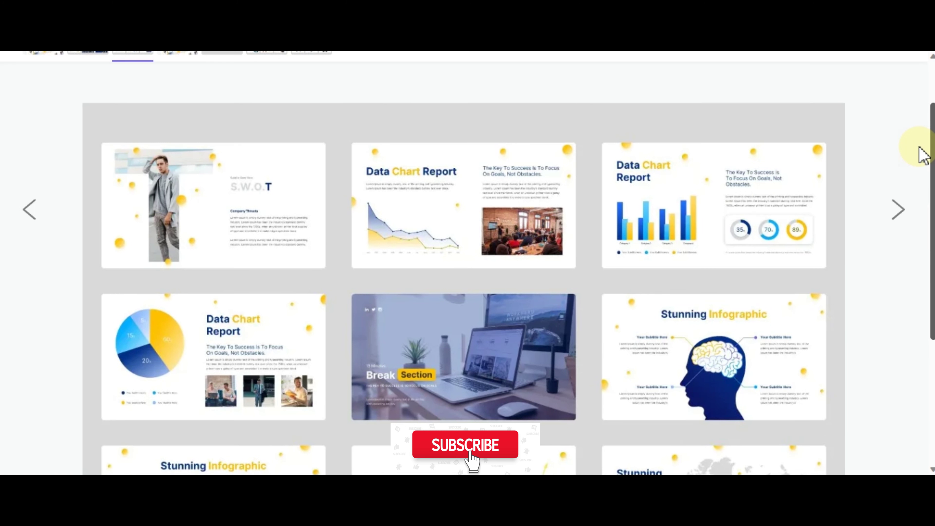
pyautogui.click(898, 217)
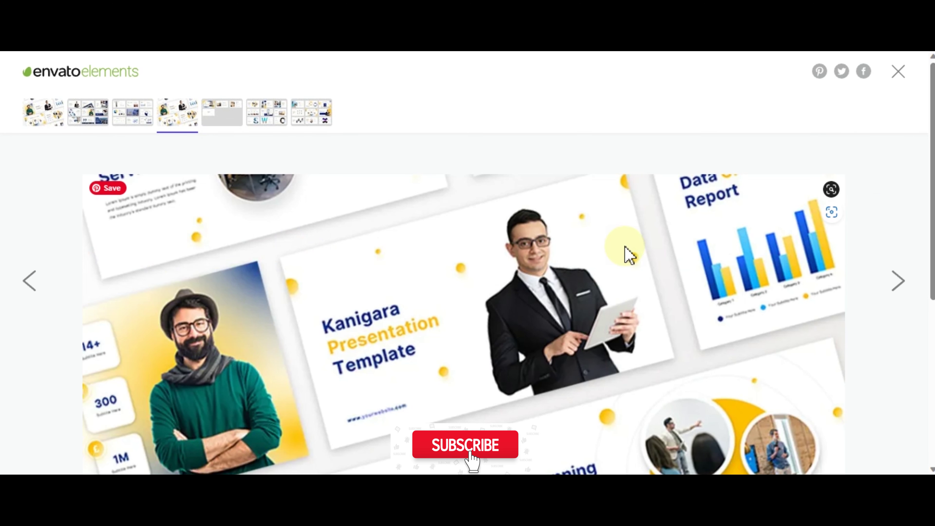
pyautogui.moveTo(933, 184); pyautogui.dragTo(932, 302)
pyautogui.click(898, 104)
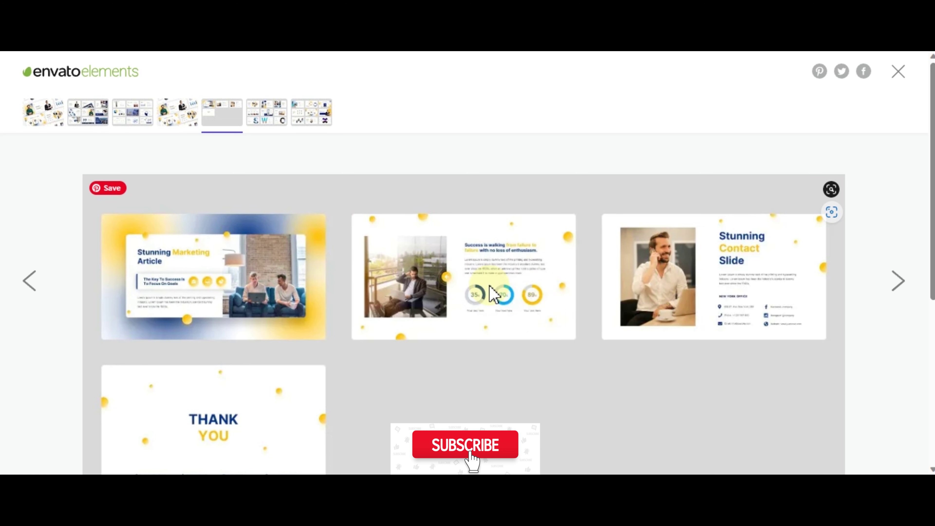
pyautogui.click(899, 283)
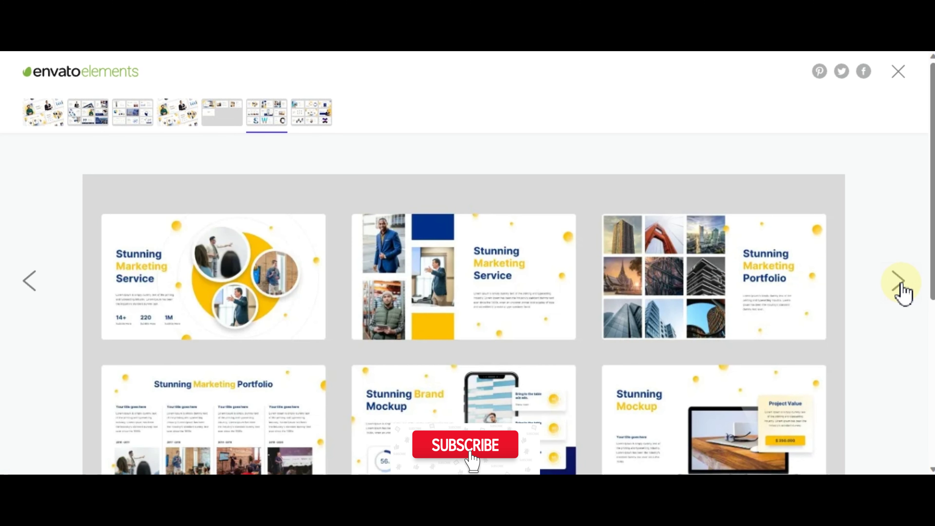
pyautogui.scroll(-3, 904, 291)
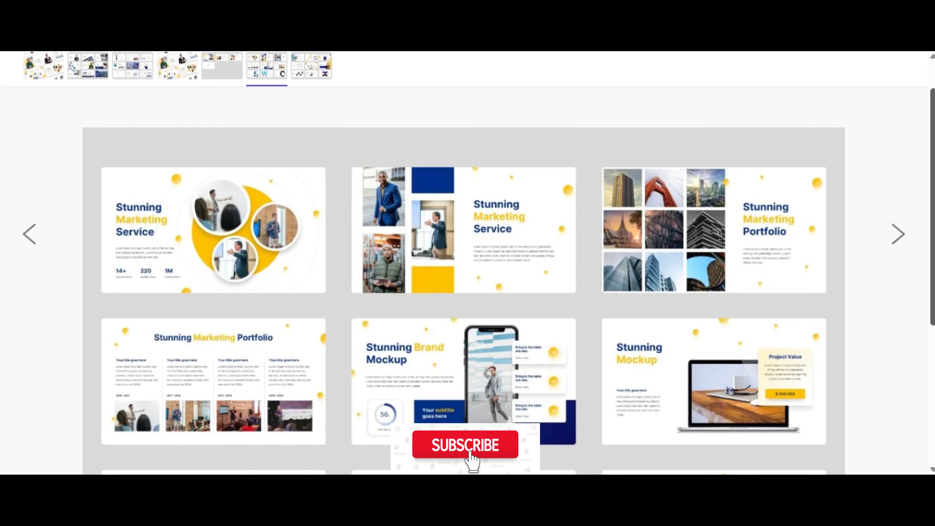
pyautogui.scroll(-3, 904, 291)
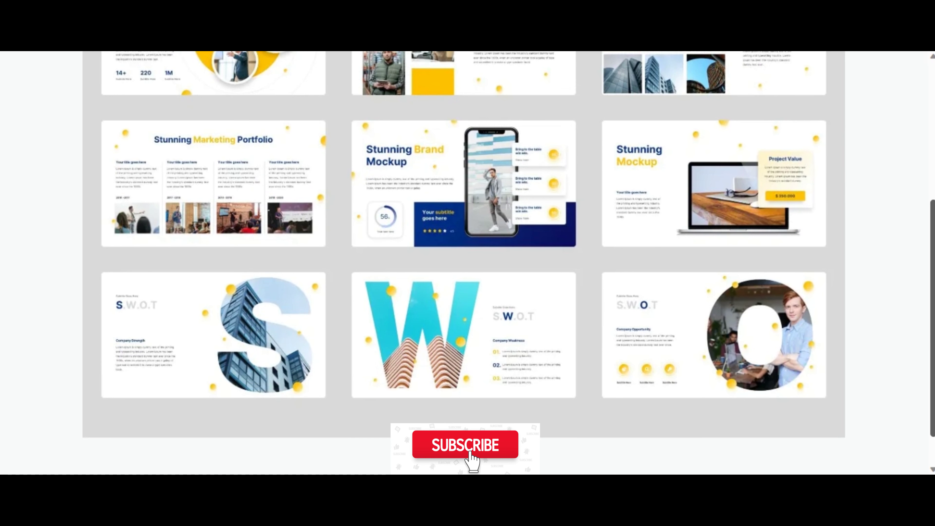
pyautogui.scroll(-1, 508, 254)
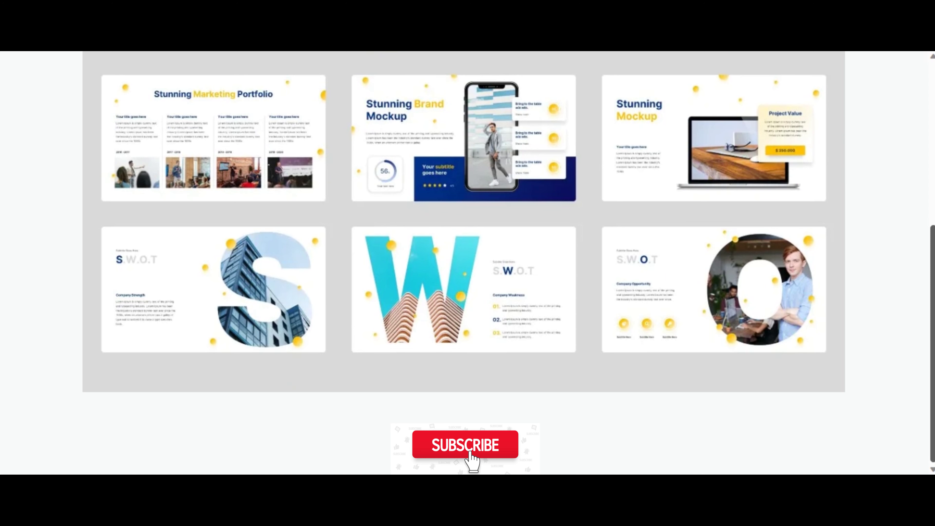
pyautogui.scroll(7, 468, 258)
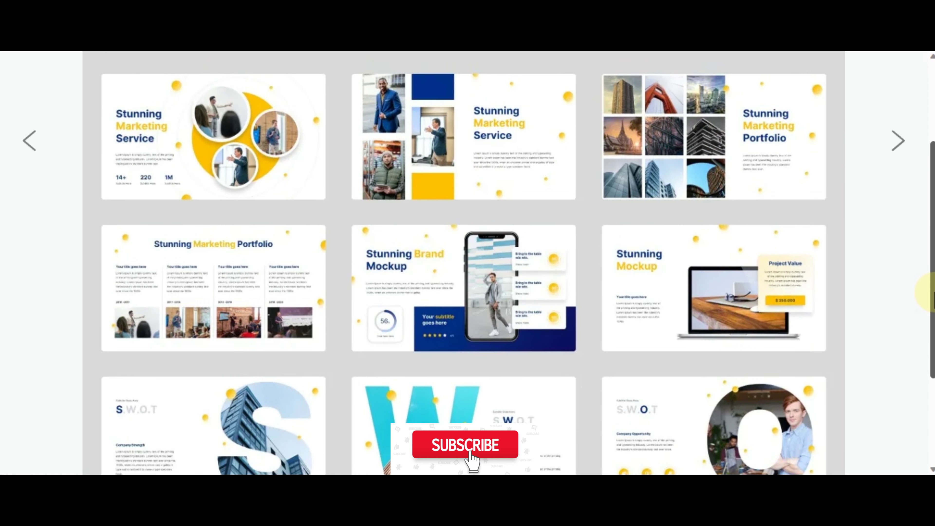
pyautogui.scroll(-1, 920, 255)
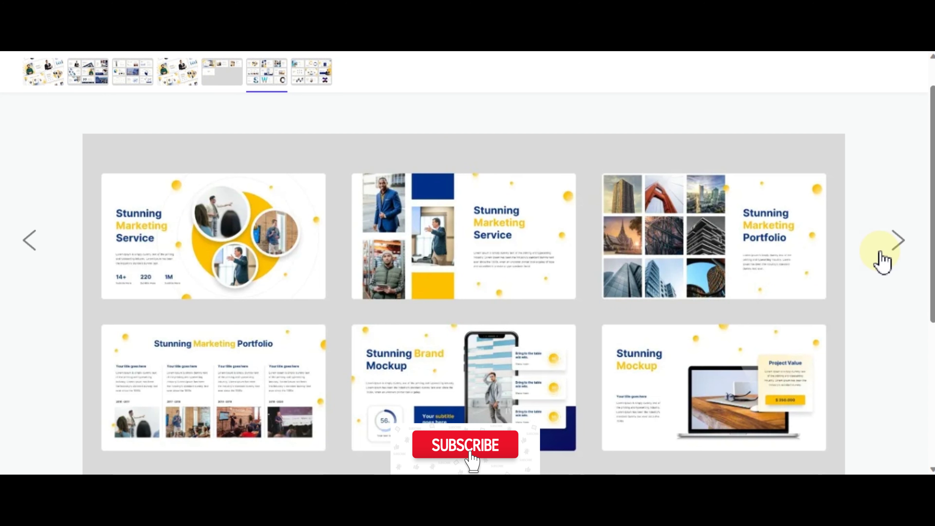
pyautogui.scroll(2, 924, 205)
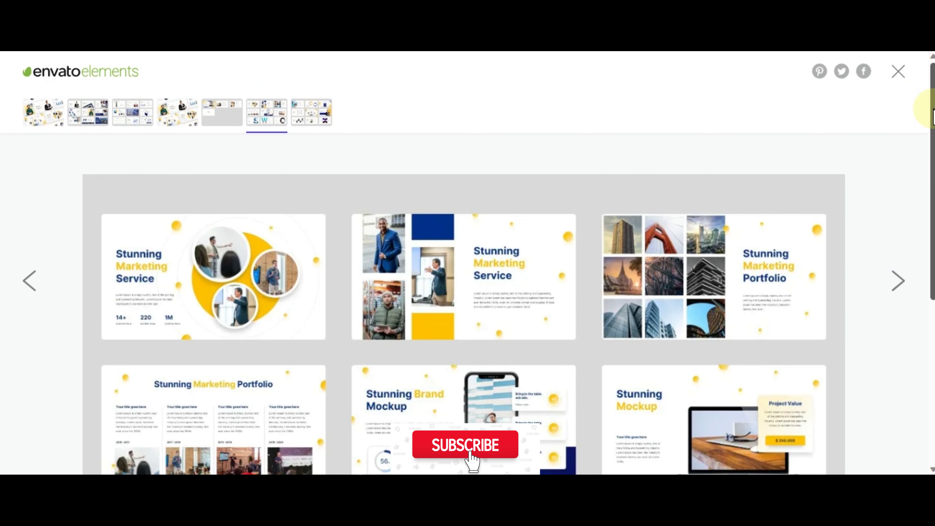
# - Close the slide preview to return to the Kanigara Marketing Keynote Template page
pyautogui.click(899, 70)
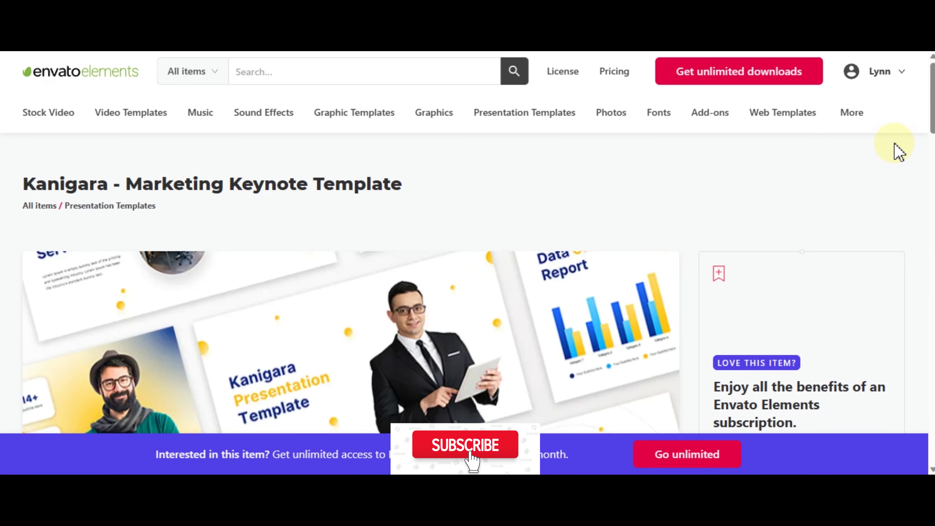
pyautogui.moveTo(357, 130)
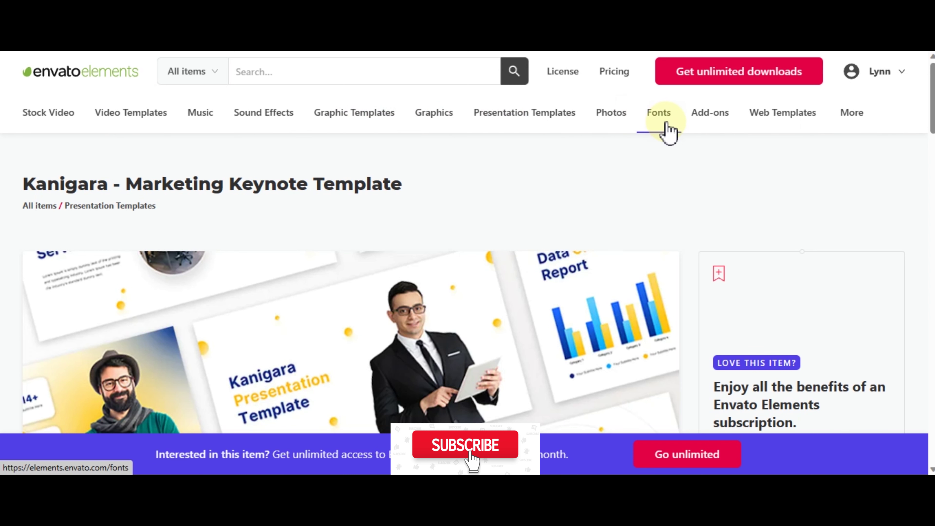
pyautogui.moveTo(673, 132)
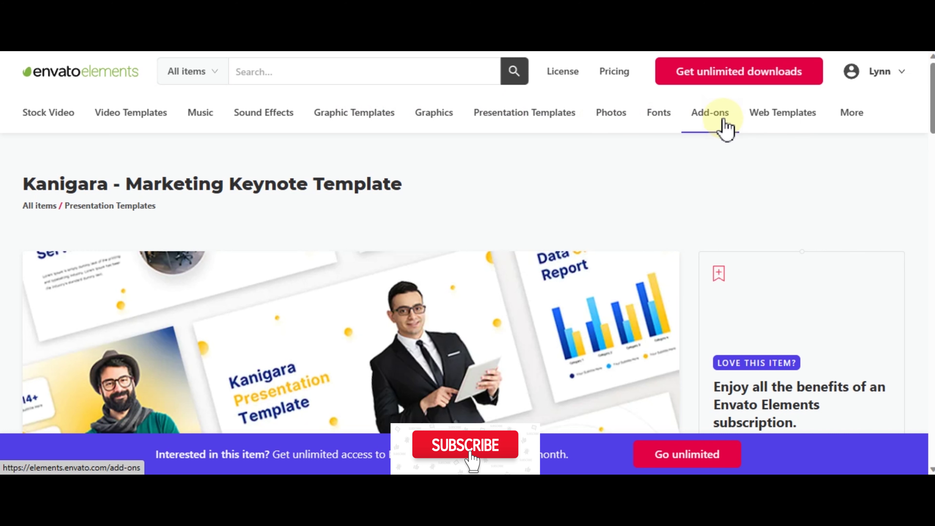
pyautogui.moveTo(613, 121)
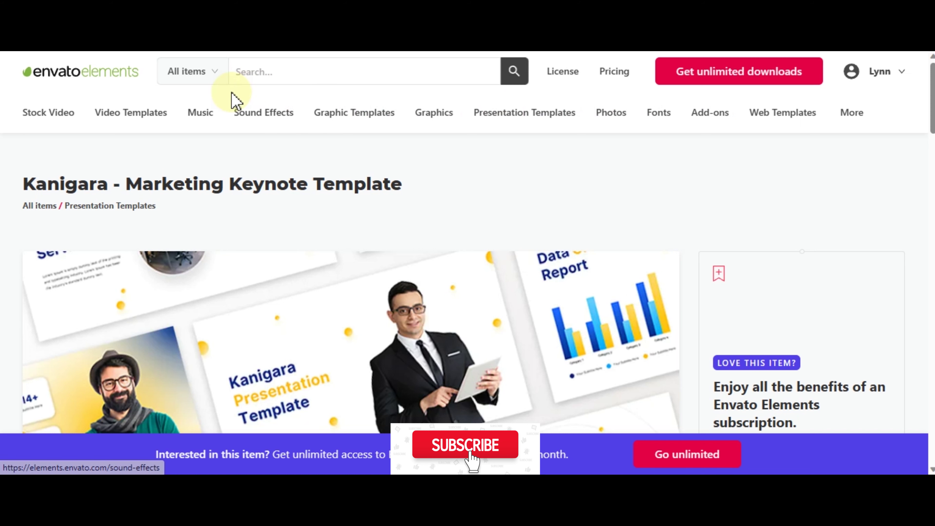
pyautogui.moveTo(42, 113)
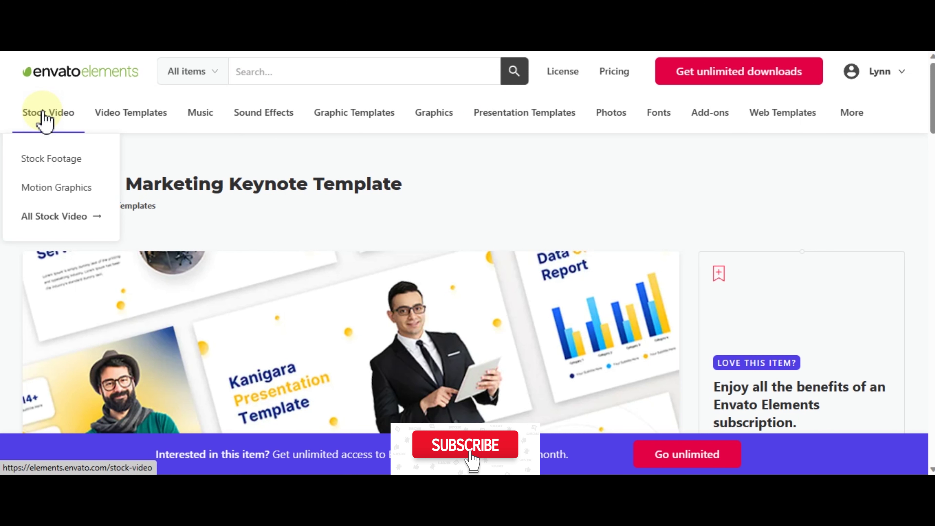
pyautogui.moveTo(112, 123)
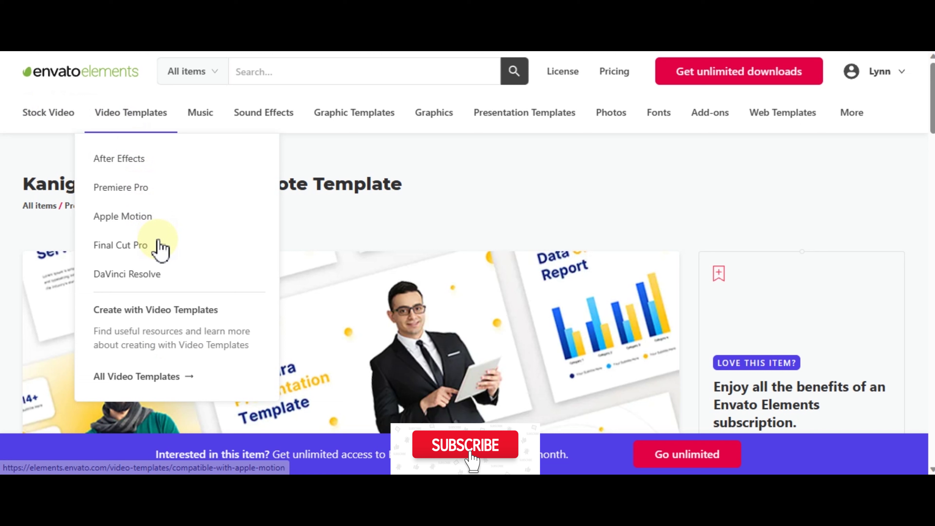
pyautogui.moveTo(200, 122)
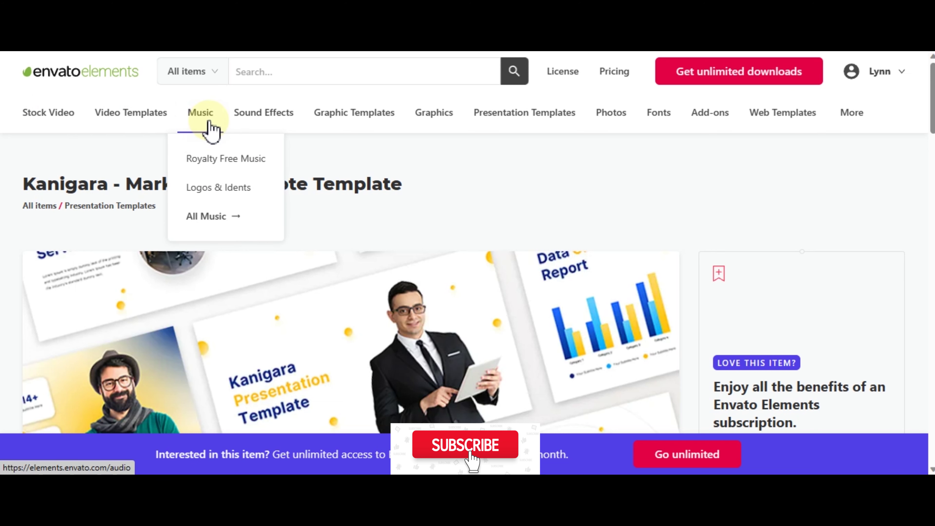
pyautogui.moveTo(300, 108)
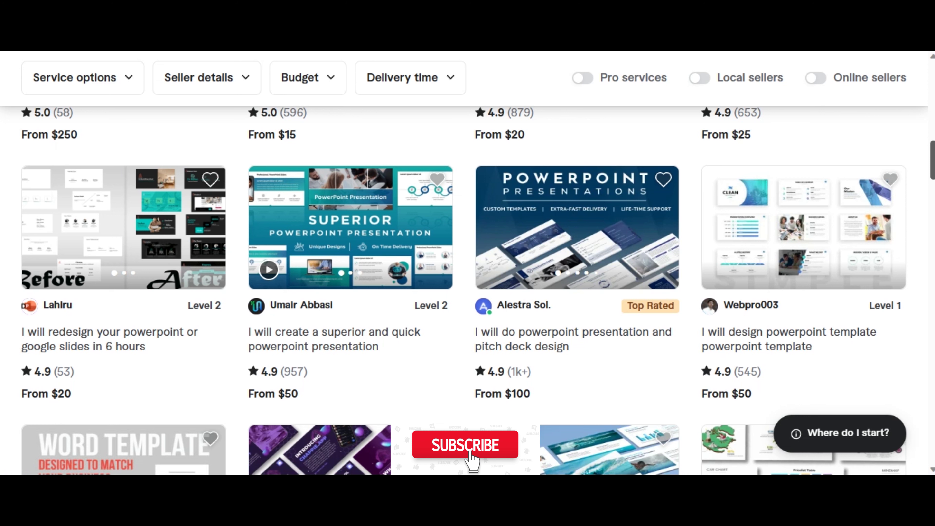
pyautogui.scroll(-10, 468, 291)
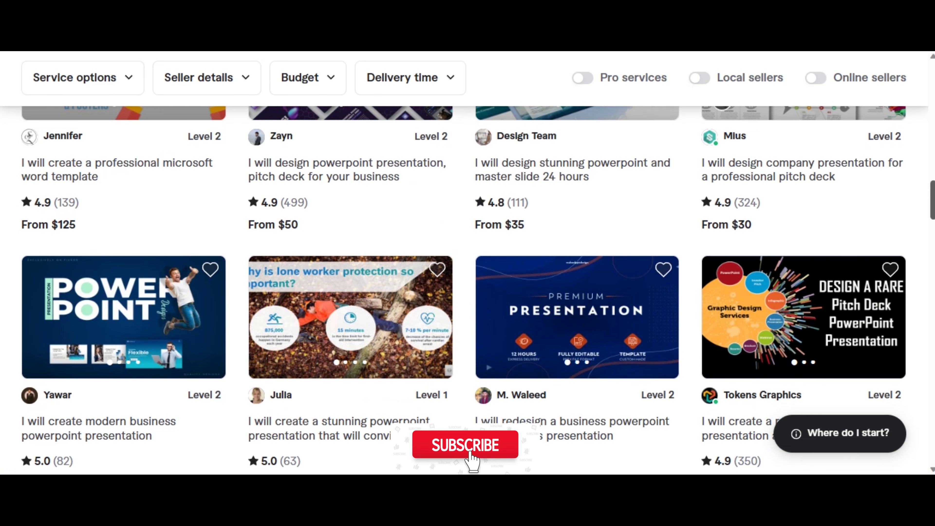
pyautogui.scroll(-10, 467, 291)
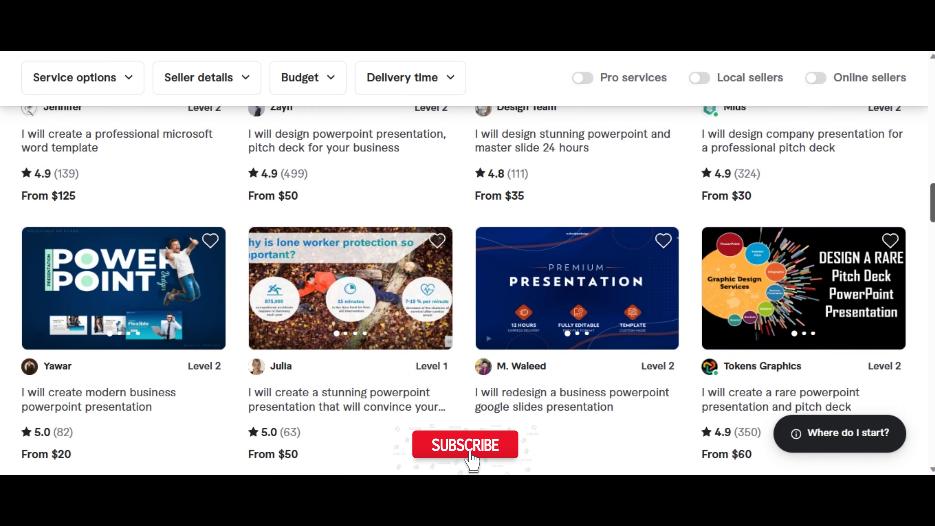
pyautogui.scroll(-6, 468, 291)
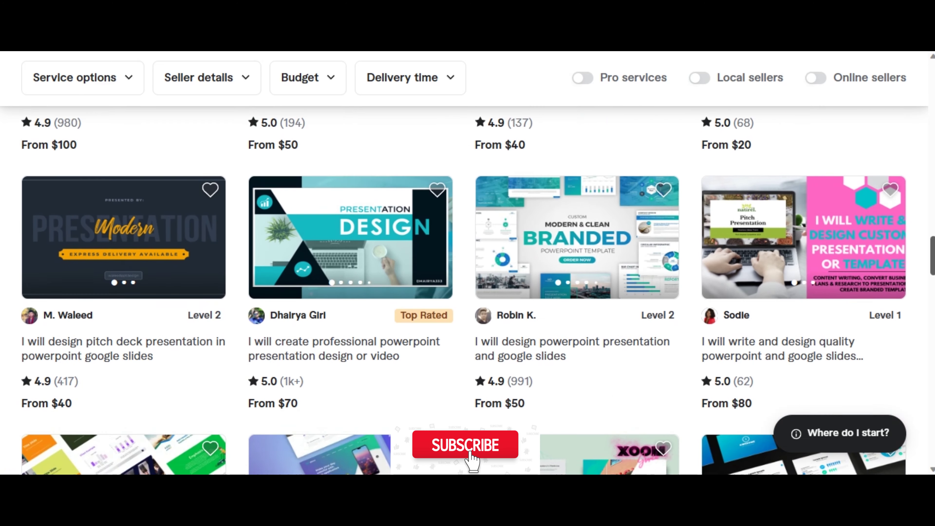
pyautogui.scroll(-10, 468, 291)
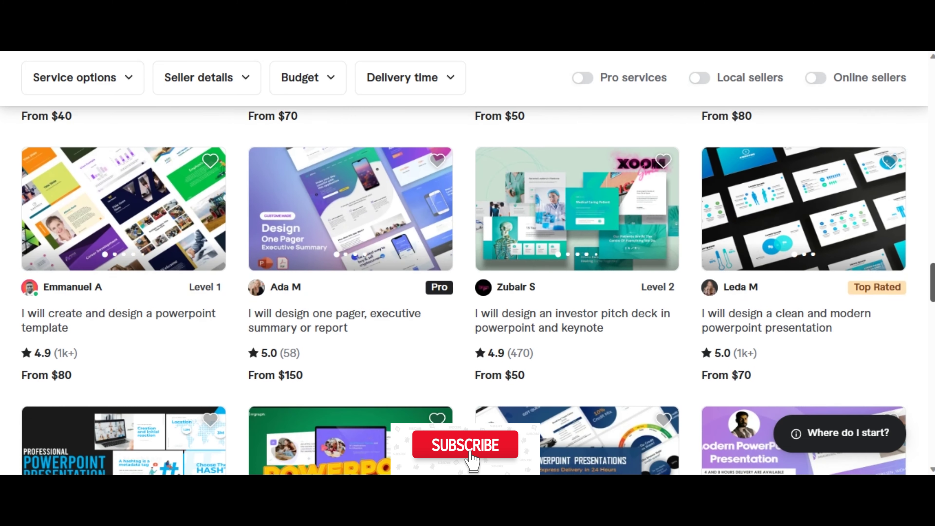
pyautogui.scroll(-7, 468, 291)
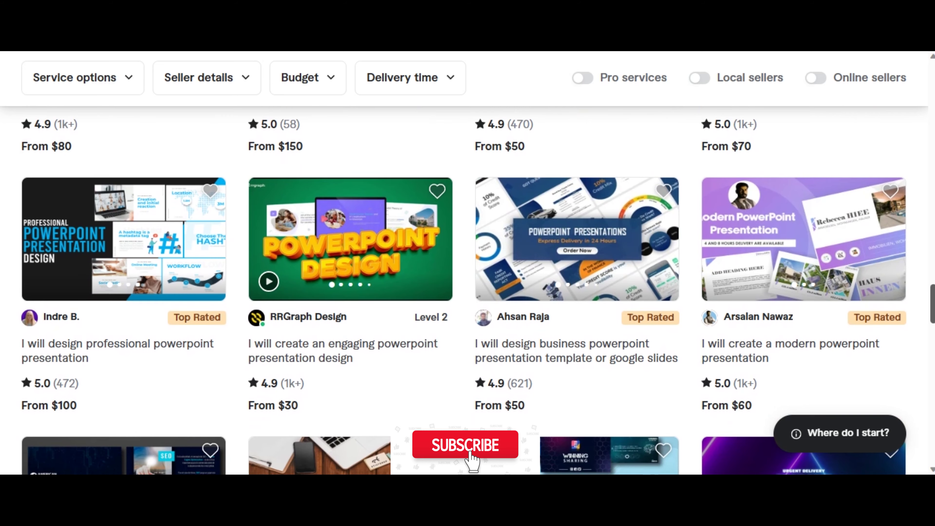
pyautogui.scroll(-6, 468, 291)
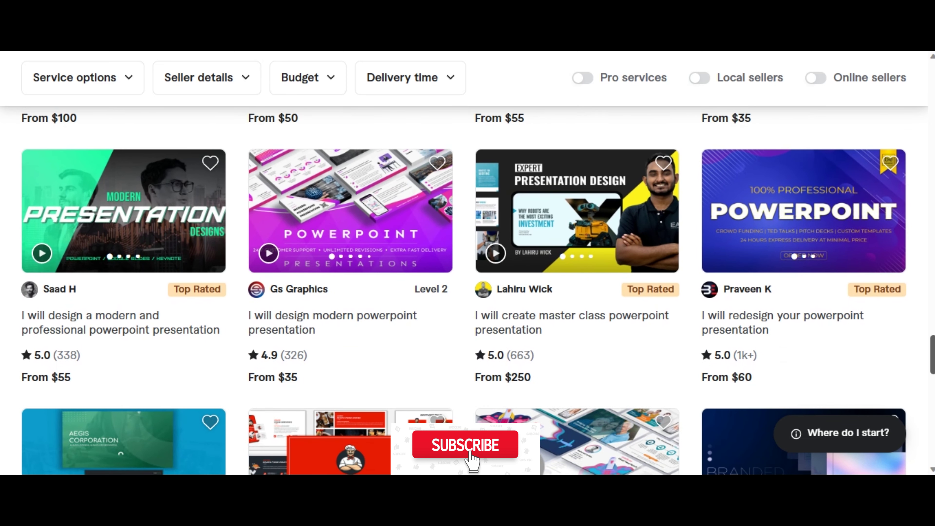
pyautogui.scroll(-4, 467, 291)
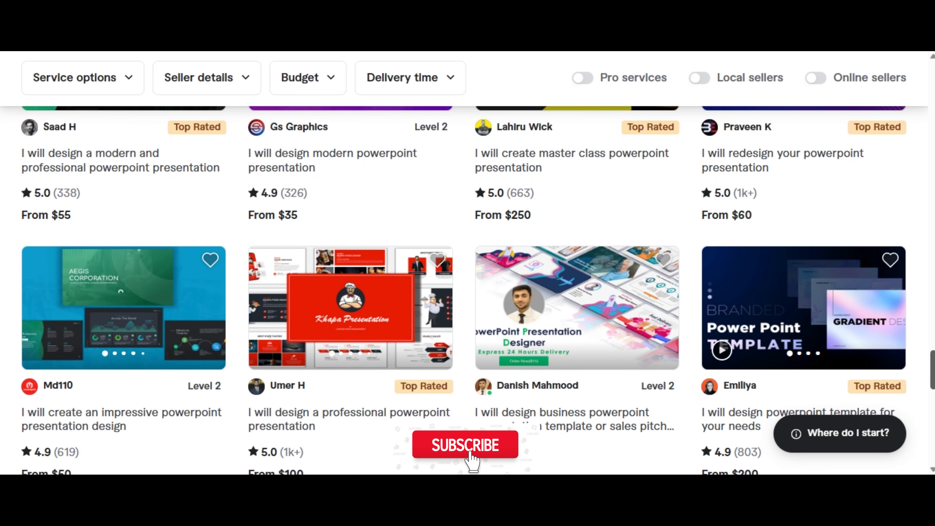
pyautogui.scroll(16, 465, 291)
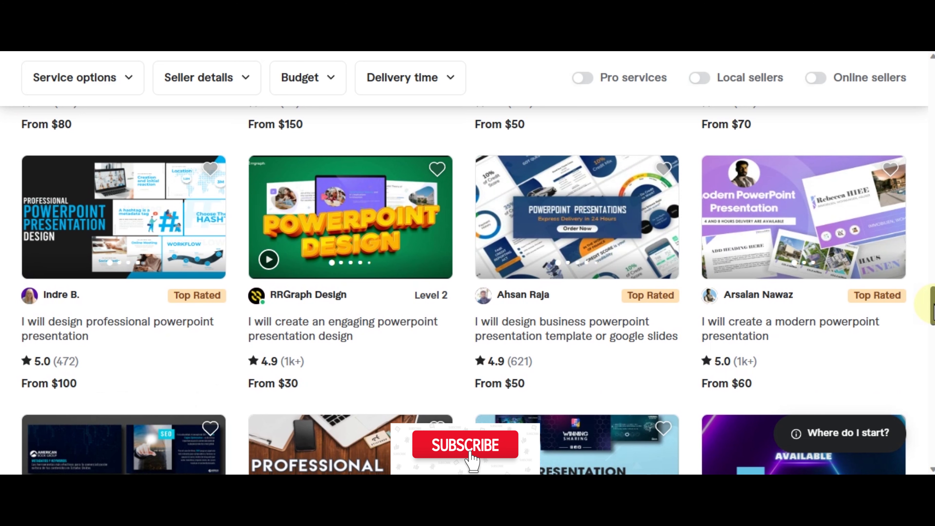
pyautogui.scroll(20, 467, 291)
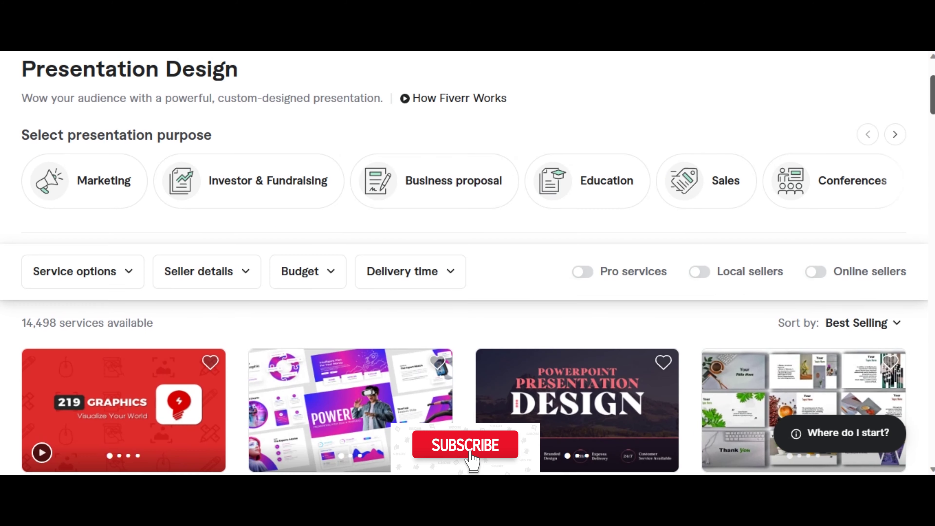
pyautogui.scroll(2, 467, 291)
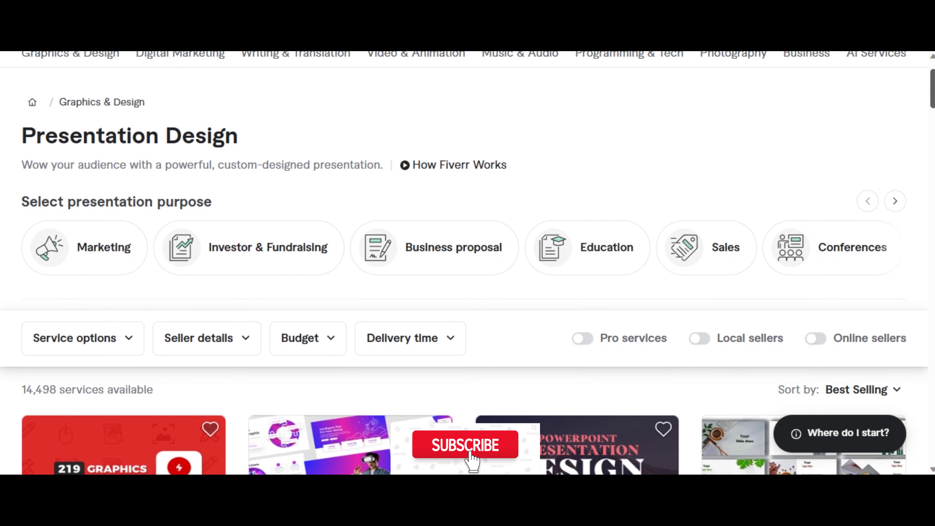
pyautogui.scroll(2, 468, 262)
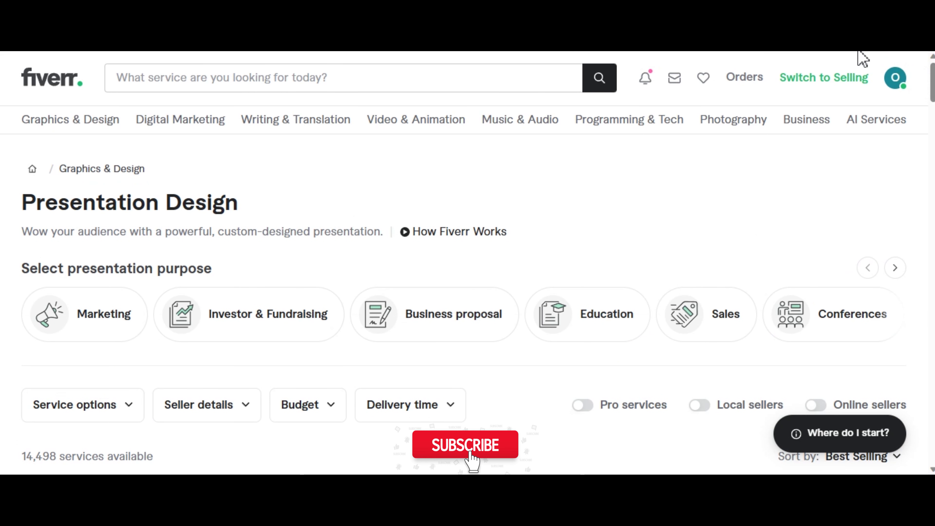